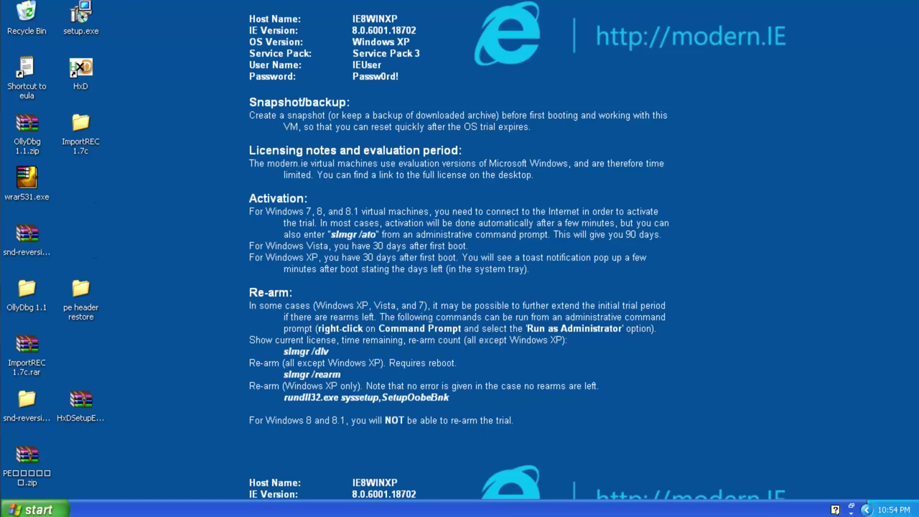
click(89, 154)
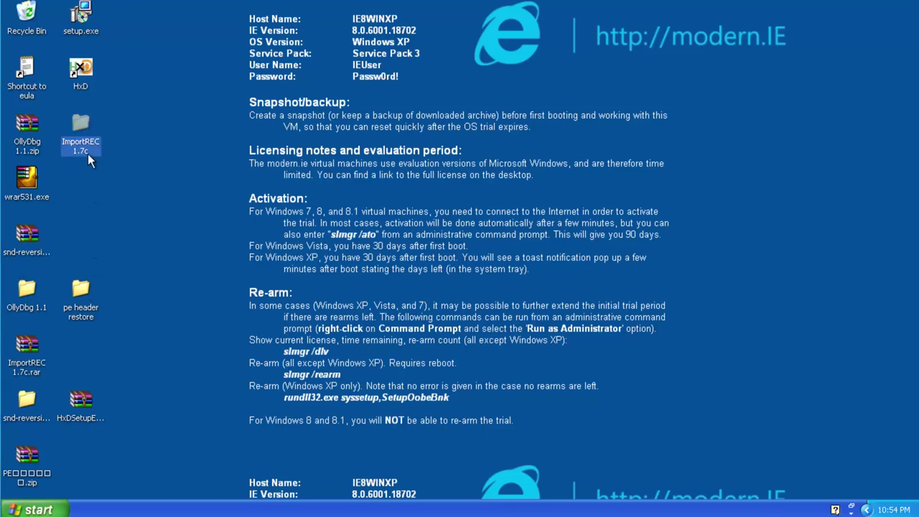
double_click(40, 406)
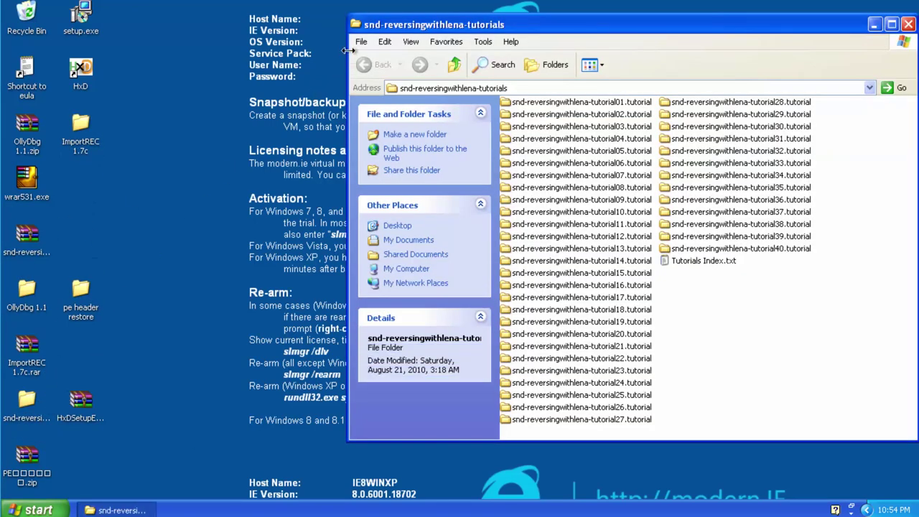
double_click(356, 24)
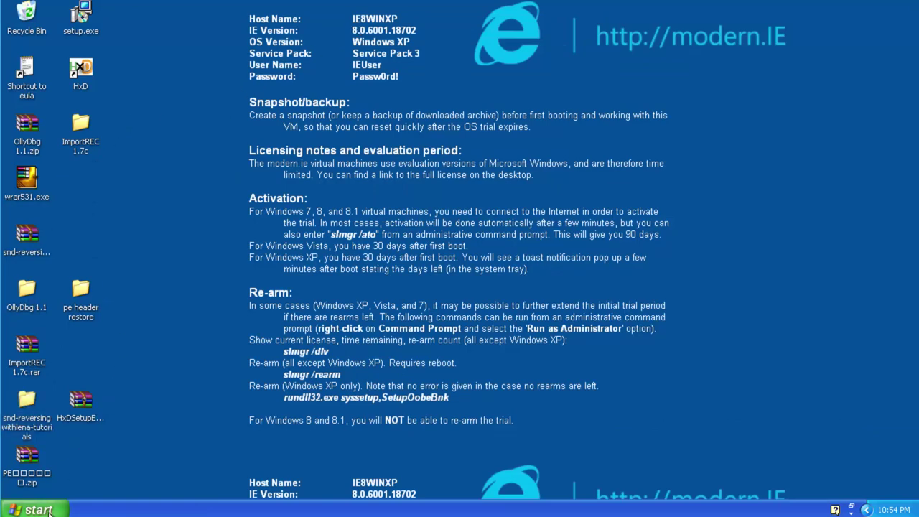
Step: Open folder 2 on the shared drive malware_analysis_ex (E:)
click(38, 509)
click(202, 305)
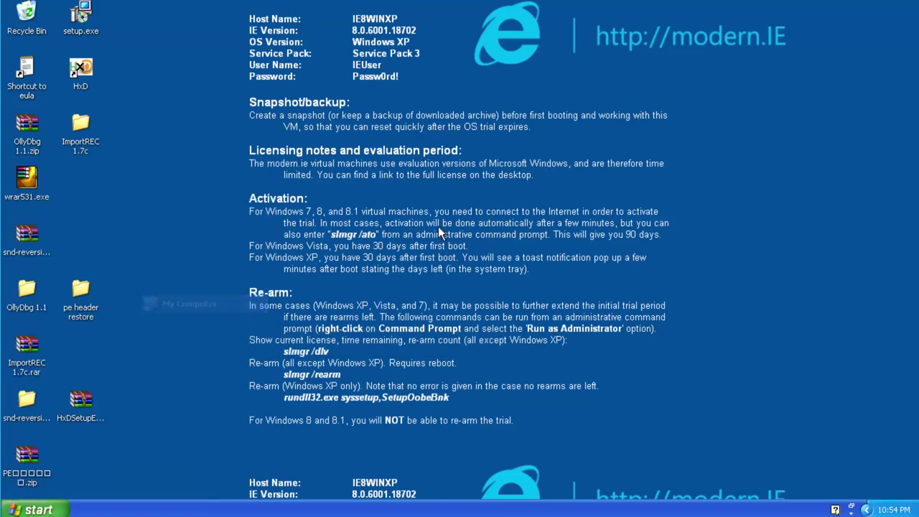
double_click(467, 354)
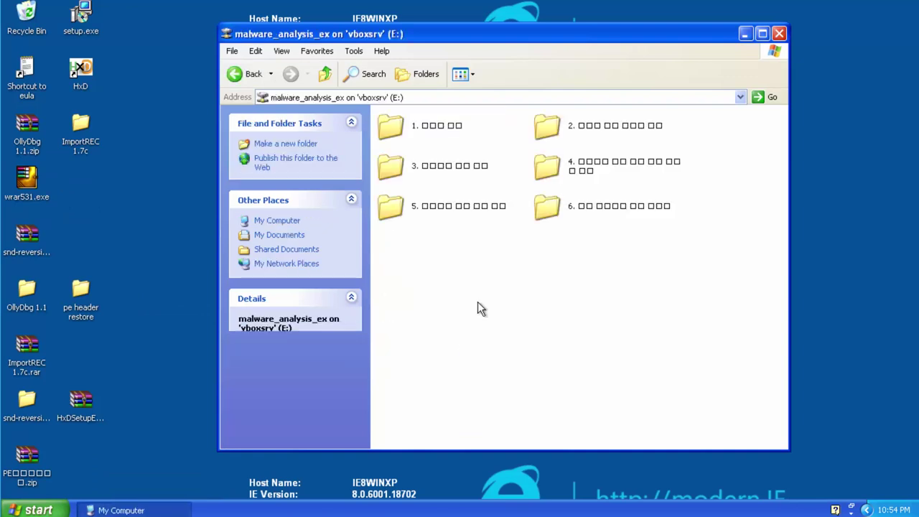
double_click(546, 124)
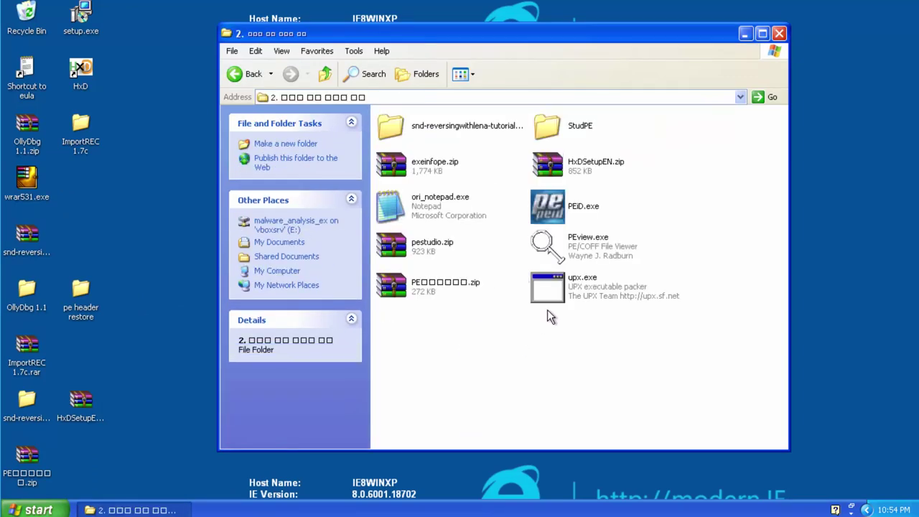
Step: Copy upx.exe, ori_notepad.exe and PEview.exe to the desktop, stacking them in one column and moving the pe header restore folder below
click(548, 302)
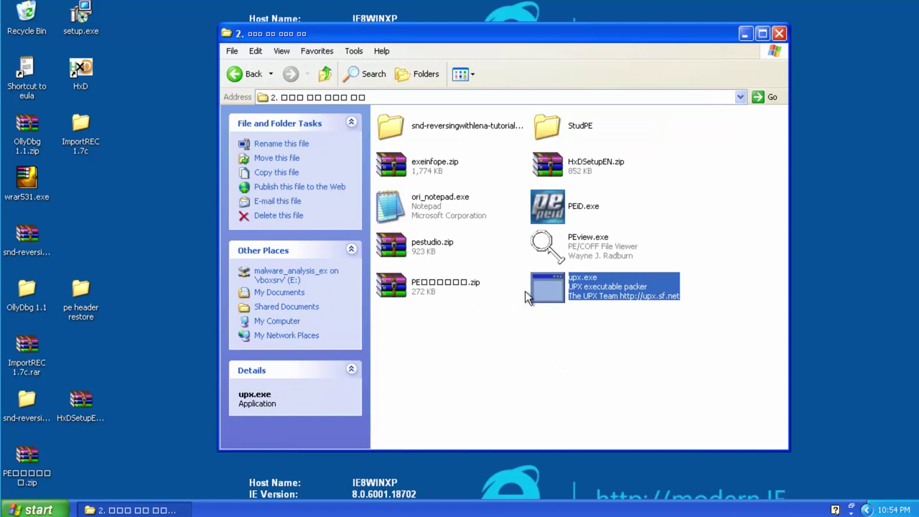
drag(558, 287, 92, 171)
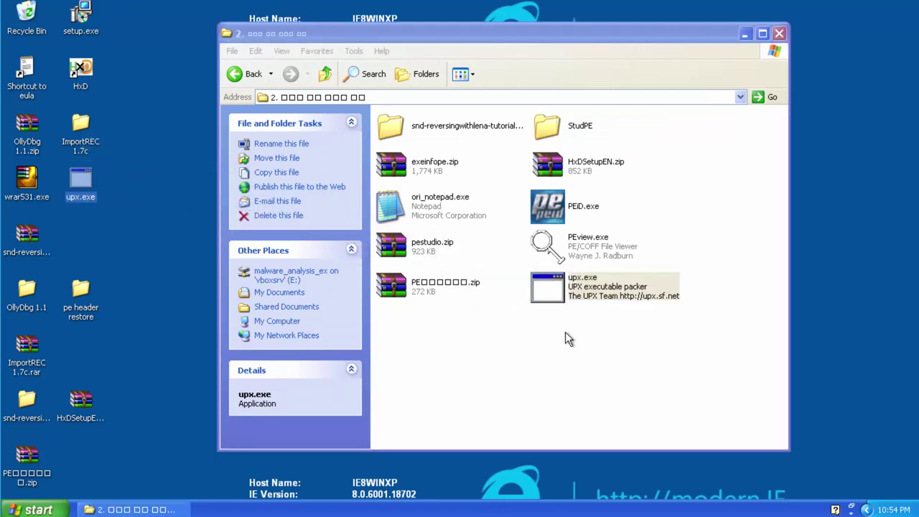
click(567, 338)
click(446, 206)
drag(449, 208, 93, 230)
drag(594, 253, 79, 349)
drag(80, 291, 82, 454)
drag(81, 348, 80, 291)
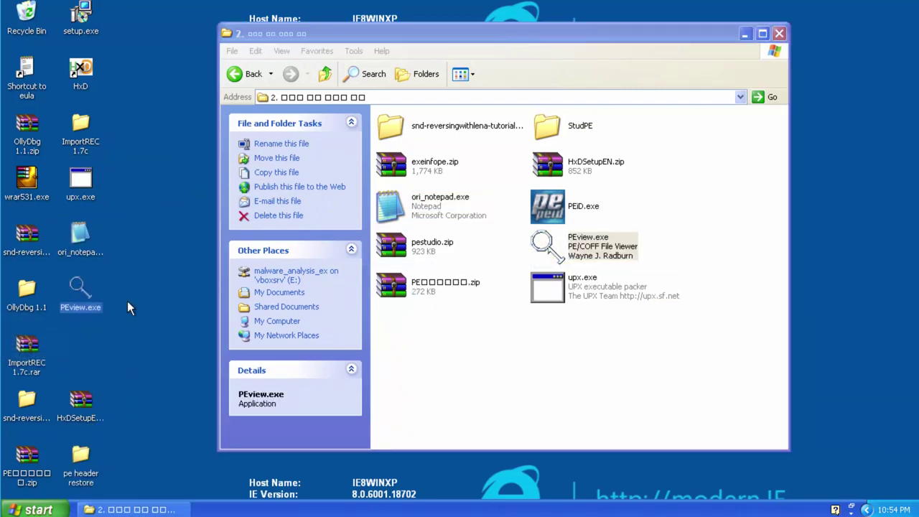
Step: Close the shared folder window and move the three copied program icons together to the empty side of the desktop
drag(133, 307, 92, 175)
drag(224, 34, 428, 72)
double_click(426, 71)
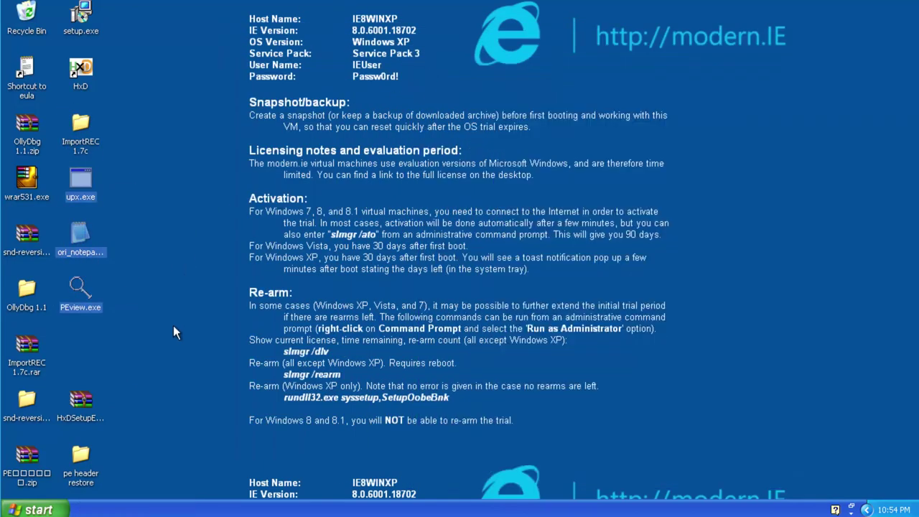
drag(79, 186, 725, 185)
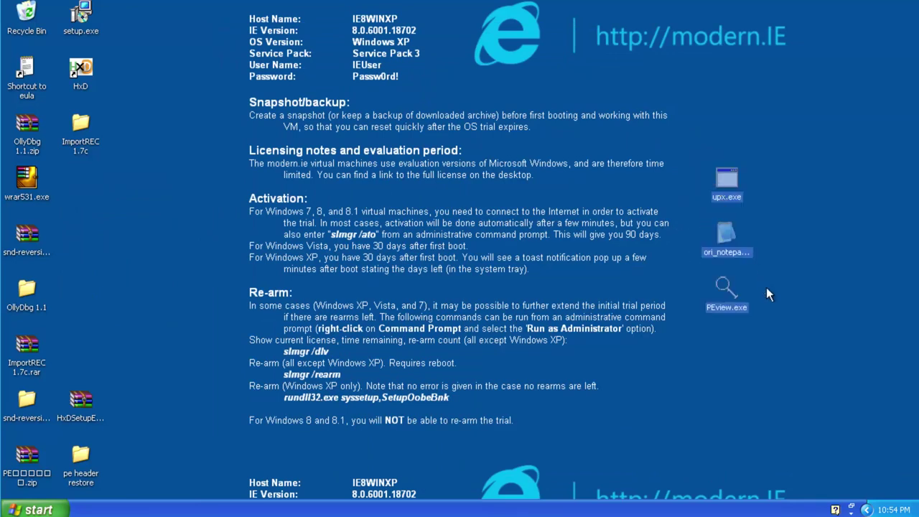
click(766, 287)
click(729, 237)
click(789, 232)
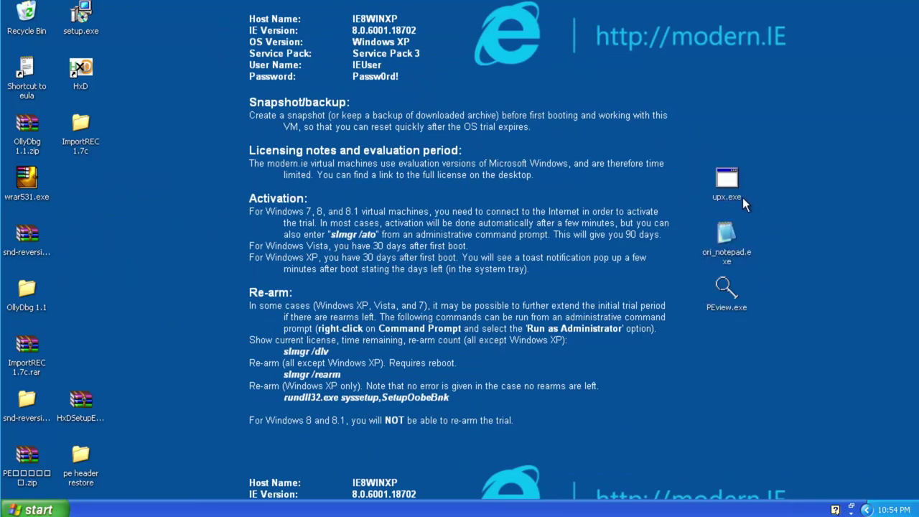
click(733, 225)
click(334, 213)
click(724, 253)
Step: Start PEview, dismiss its file selection dialog, load the desktop's ori_notepad.exe into it and maximize the window
double_click(733, 284)
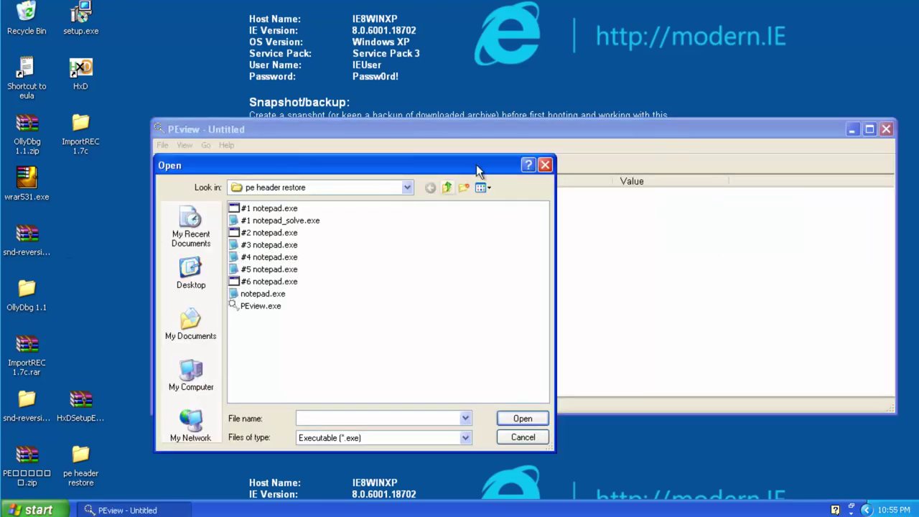
click(545, 164)
drag(545, 163, 603, 301)
drag(744, 228, 244, 8)
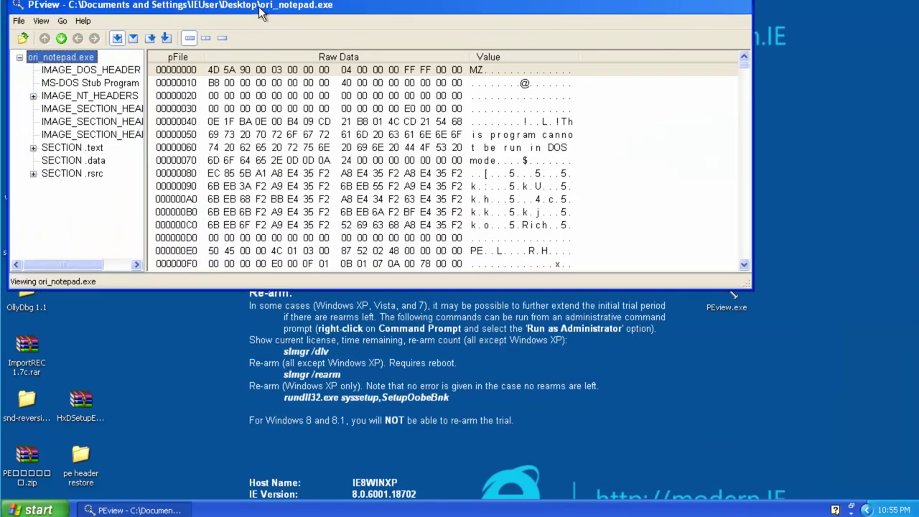
double_click(244, 7)
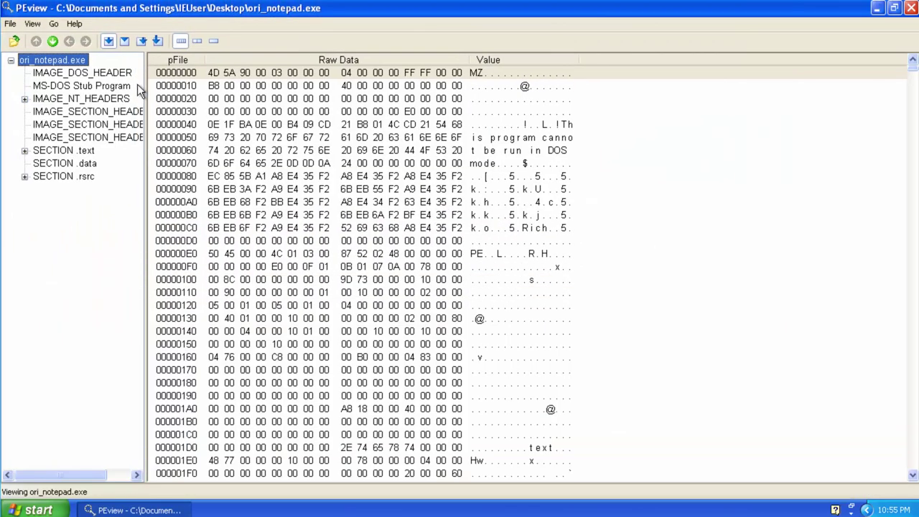
Step: Examine the structure under IMAGE_NT_HEADERS, SECTION .text and SECTION .rsrc, and move the restored PEview window lower on the desktop
click(25, 99)
click(24, 189)
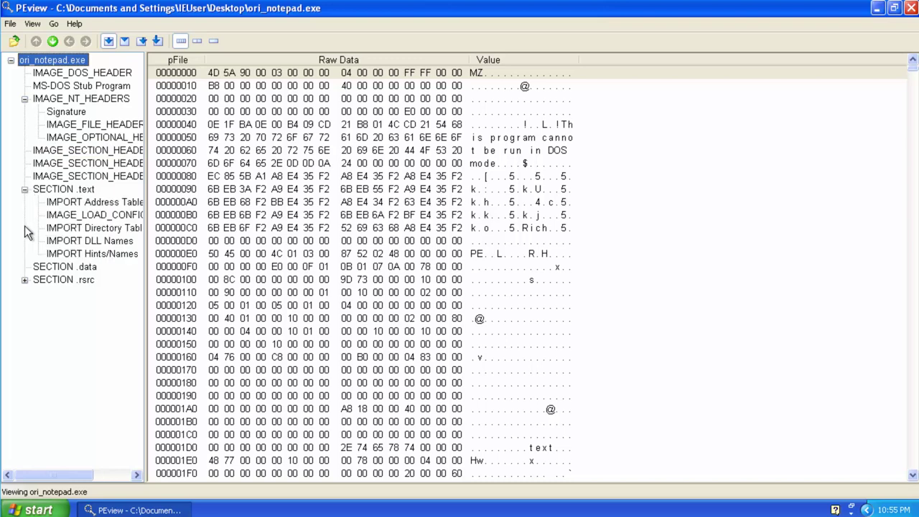
click(24, 280)
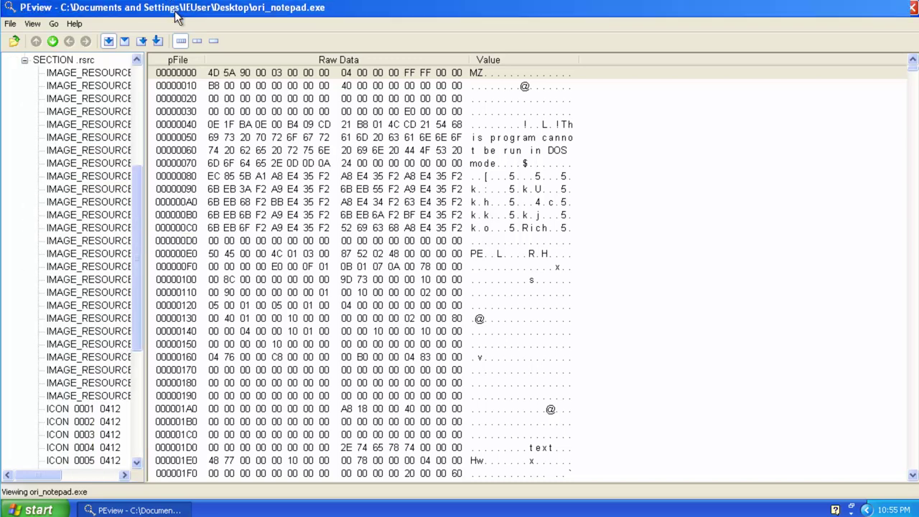
double_click(177, 10)
drag(280, 16, 416, 290)
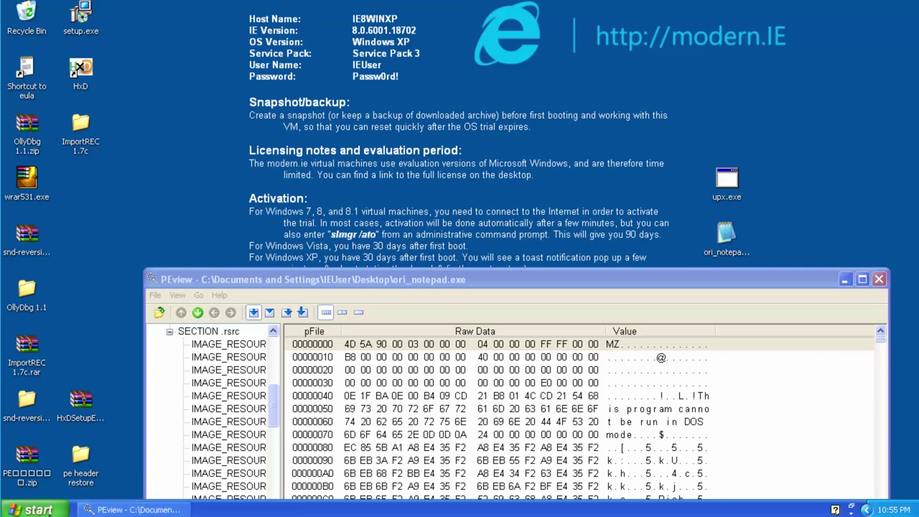
Step: Launch a command prompt by running cmd
click(32, 509)
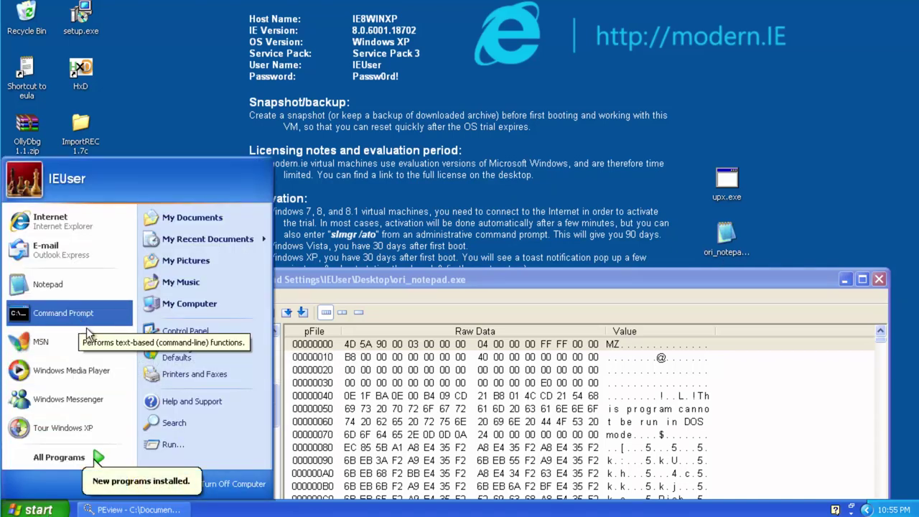
click(183, 445)
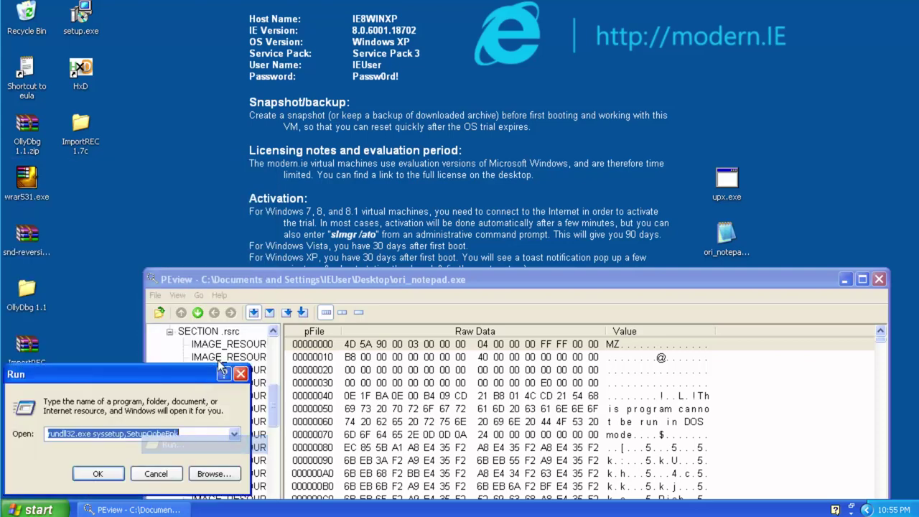
text(cmd)
key(Return)
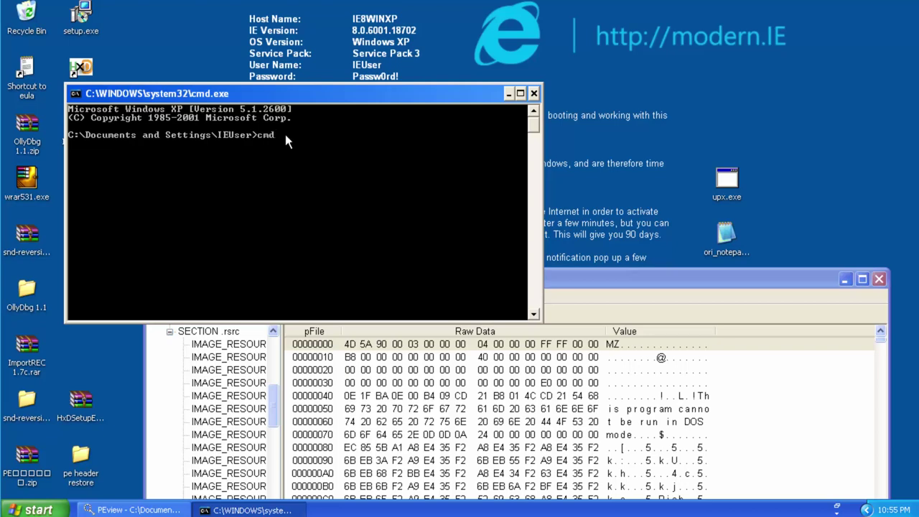
key(super+r)
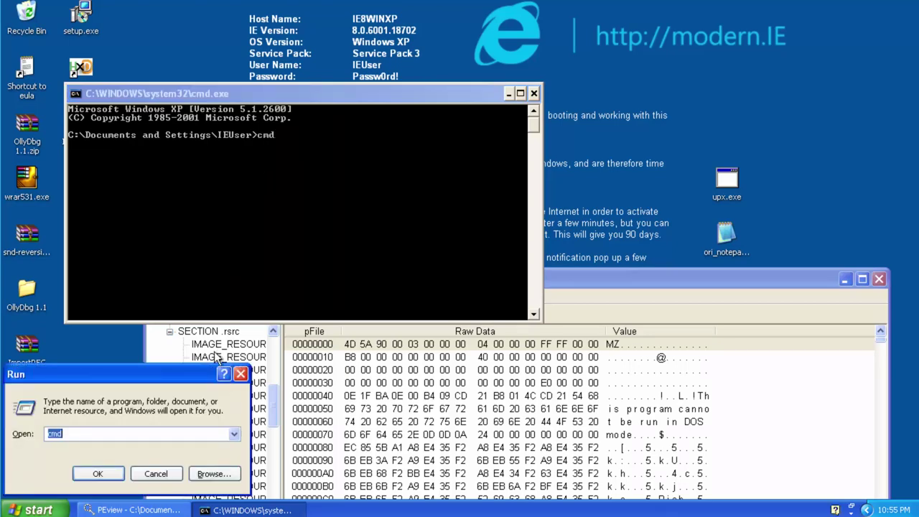
click(260, 384)
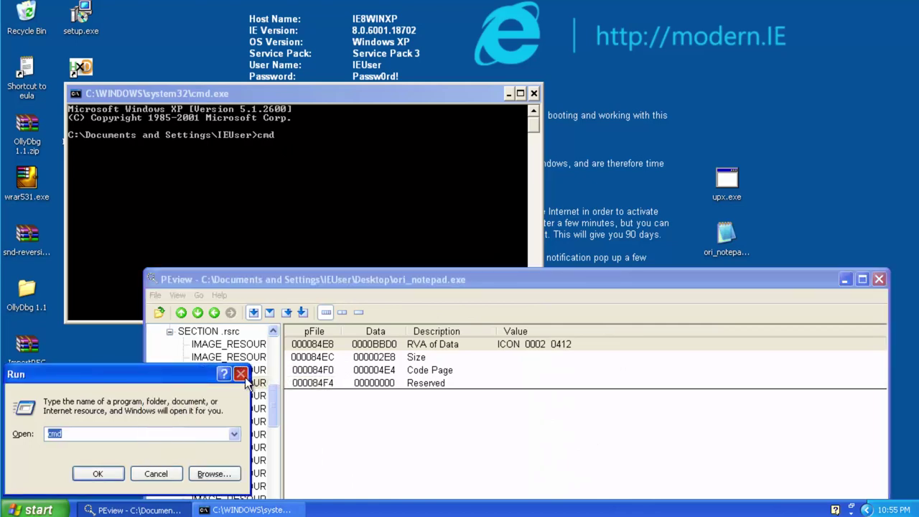
click(241, 373)
Step: Move PEview out of the way, clear the stray text at the prompt and change the directory with cd Desktop
drag(773, 280, 782, 404)
click(443, 216)
key(BackSpace)
key(BackSpace)
key(BackSpace)
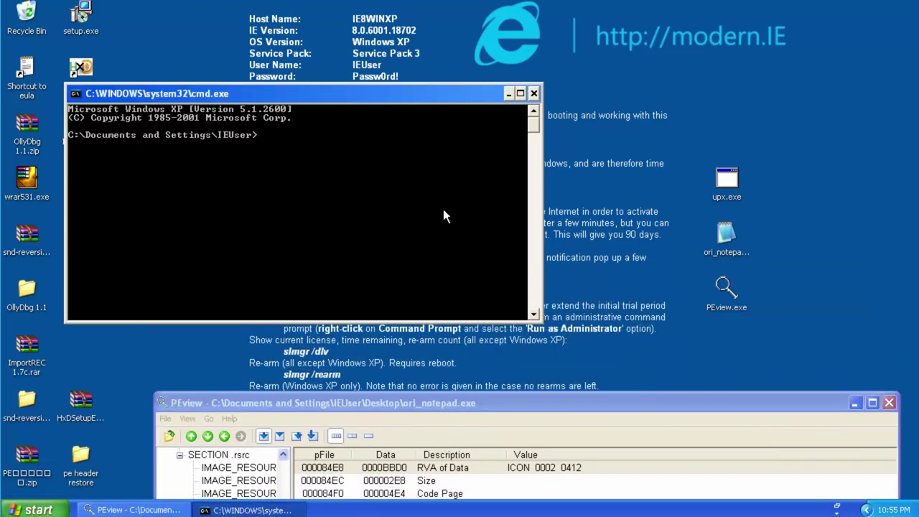
text(cd Desktop)
key(Return)
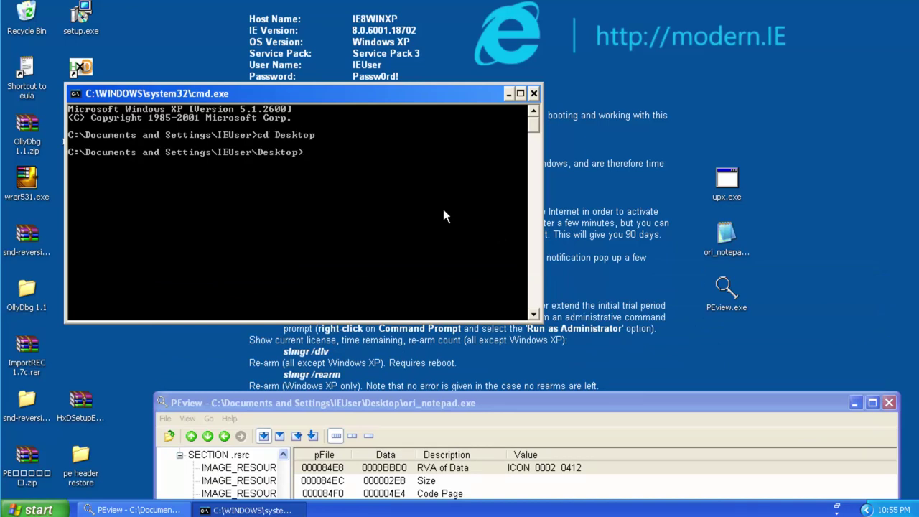
Step: Try to pack the notepad executable by running upx.exe ori_notepad.exe
click(733, 191)
click(395, 216)
text(upx.exe ori)
key(Tab)
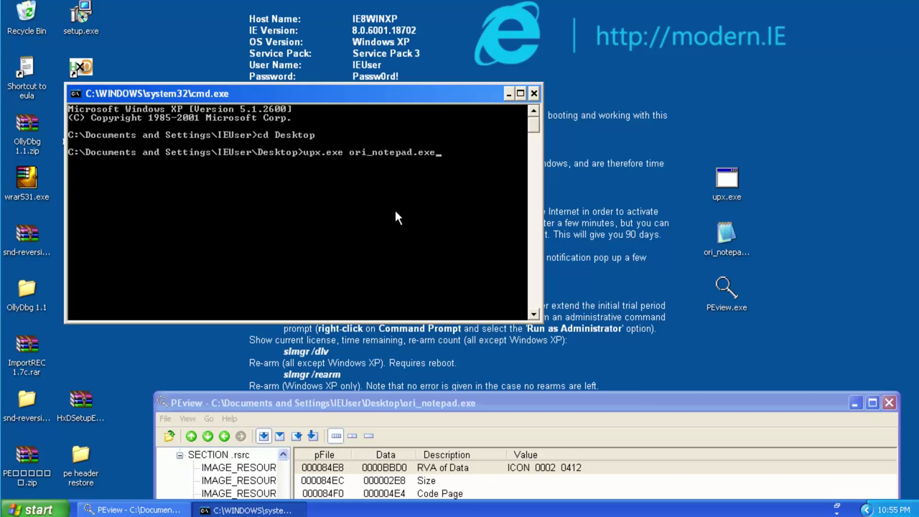
key(Return)
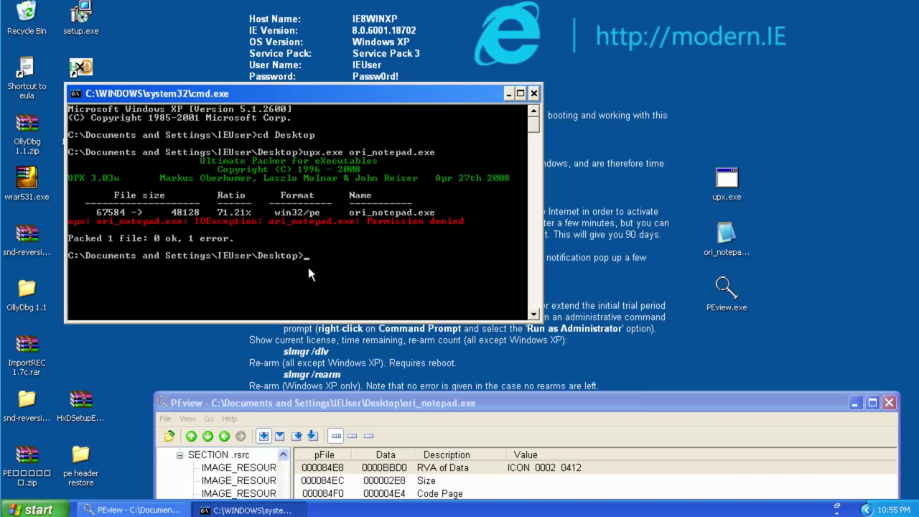
Step: Close PEview to release the file and rerun upx.exe ori_notepad.exe to pack it
double_click(161, 400)
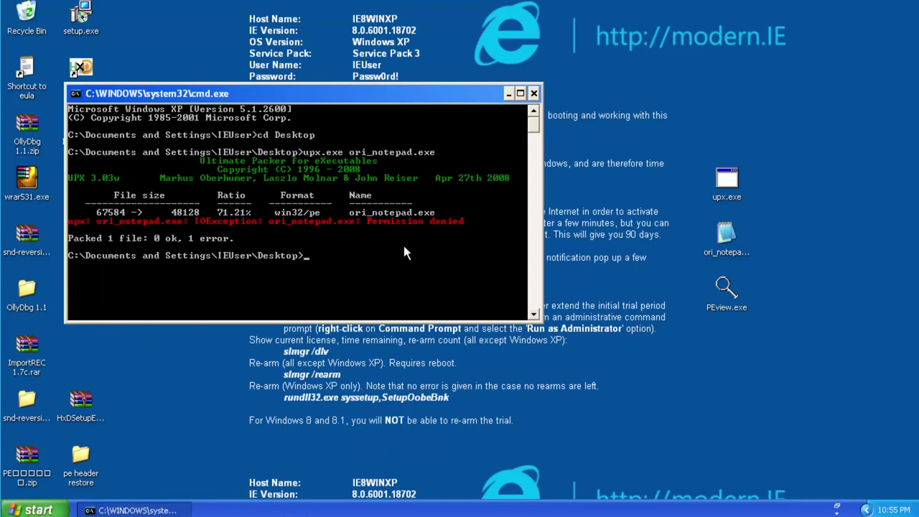
key(Up)
key(Return)
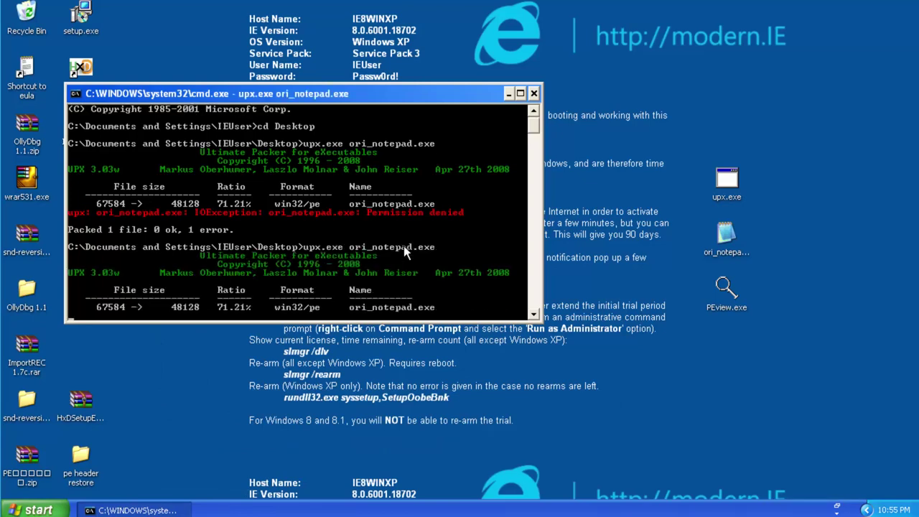
Step: Check the packed ori_notepad.exe's file size in its properties against the UPX output, and close the properties without changes
right_click(414, 273)
click(708, 235)
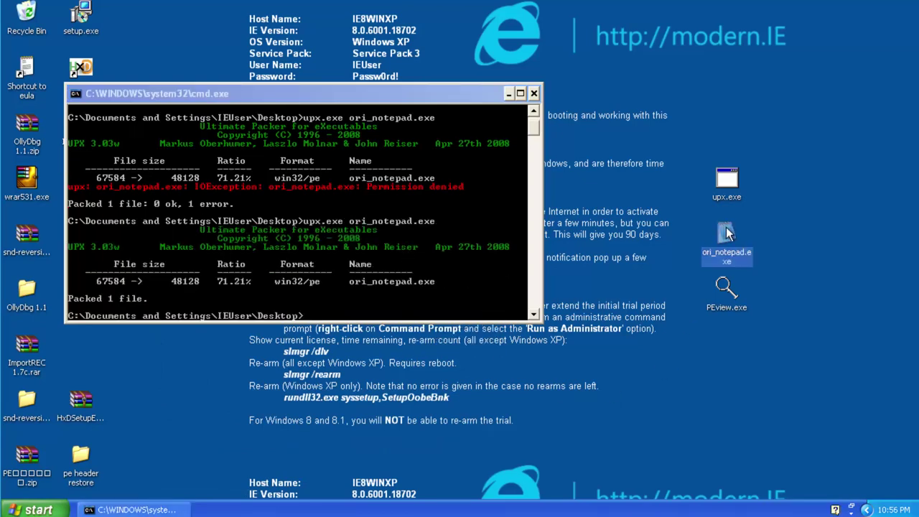
right_click(727, 228)
click(771, 430)
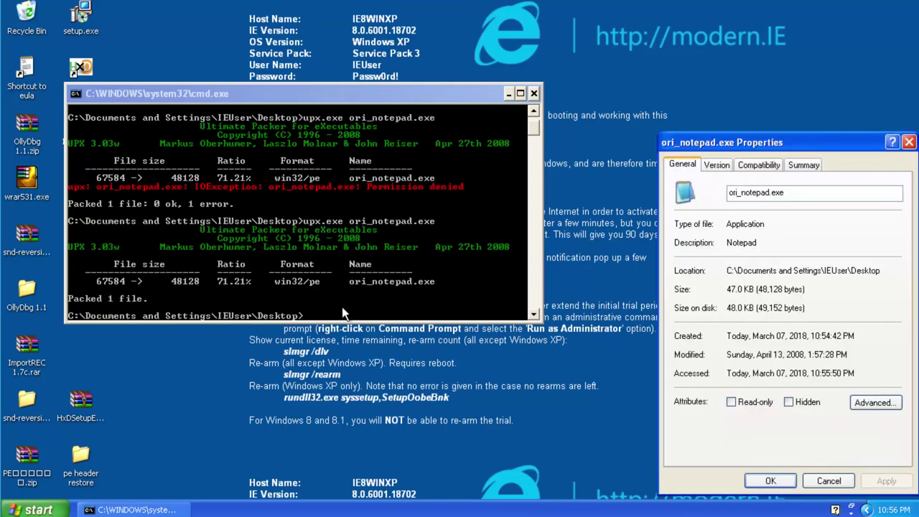
drag(727, 139, 509, 58)
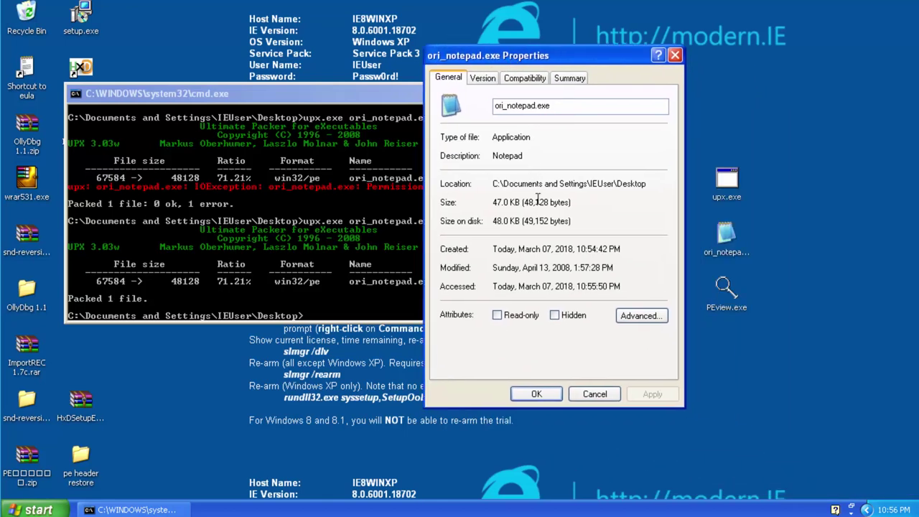
double_click(537, 205)
click(529, 254)
click(607, 391)
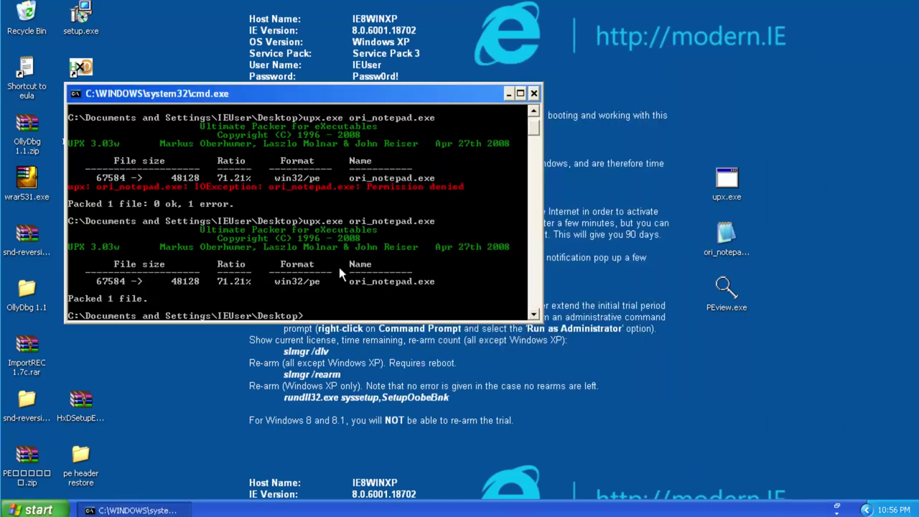
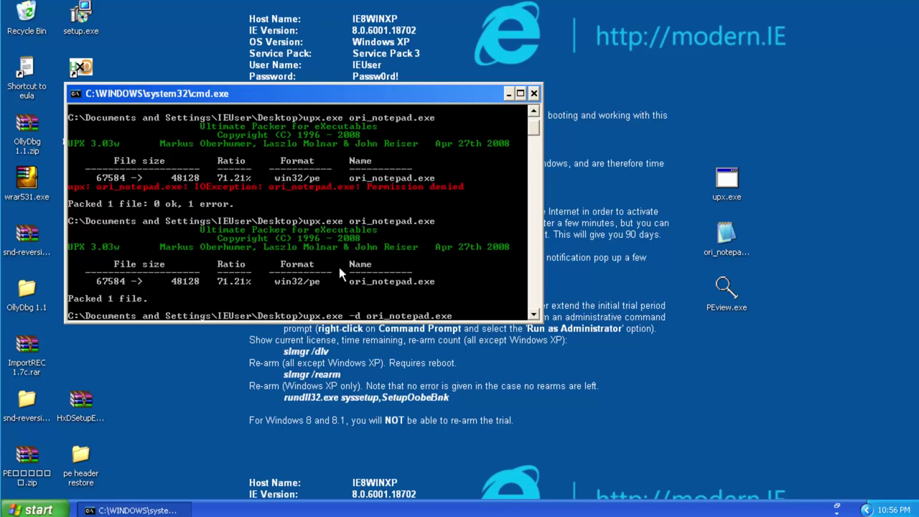
Step: Unpack the packed executable by running upx.exe -d ori_notepad.exe
key(Return)
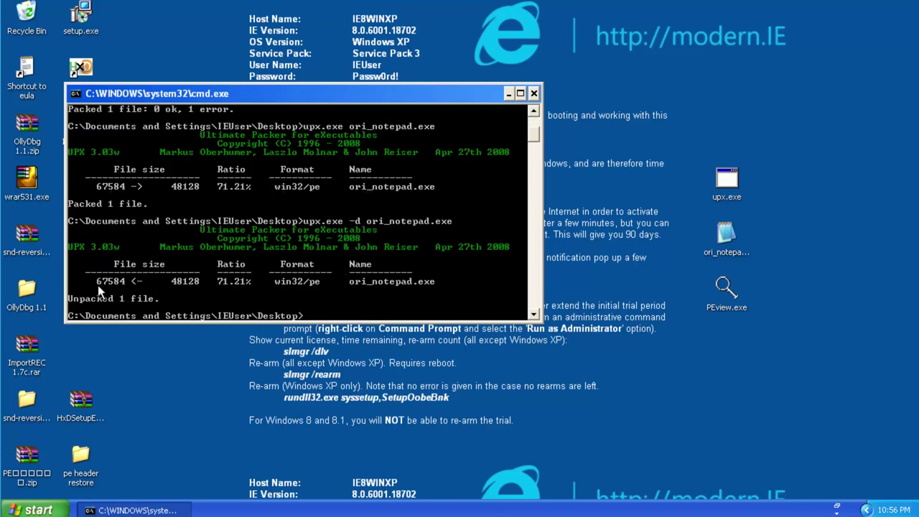
Step: Check the unpacked ori_notepad.exe's file size in its properties against the UPX output, and close the properties without changes
right_click(737, 250)
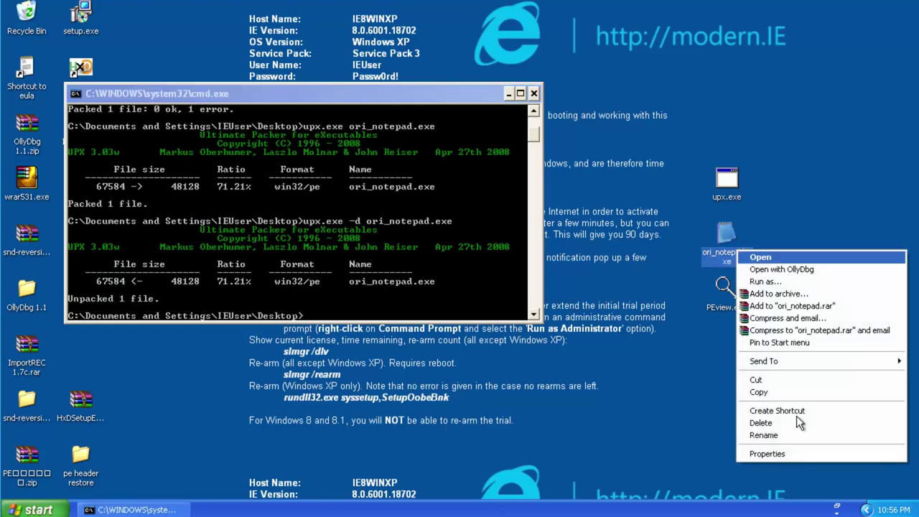
click(819, 455)
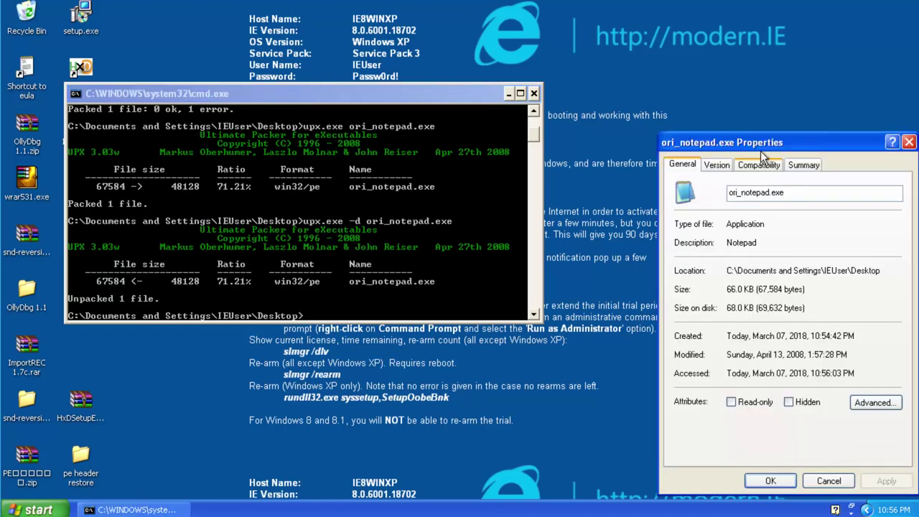
drag(761, 150, 466, 105)
drag(464, 243, 495, 244)
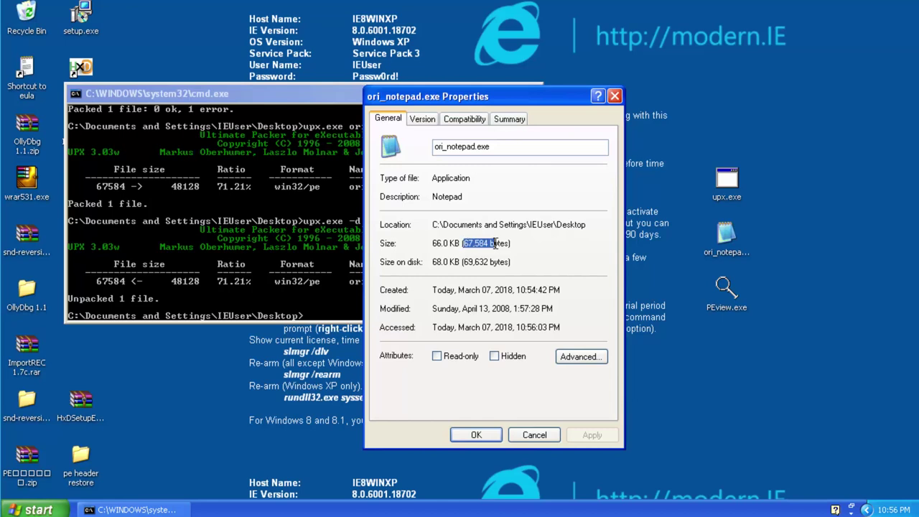
click(518, 433)
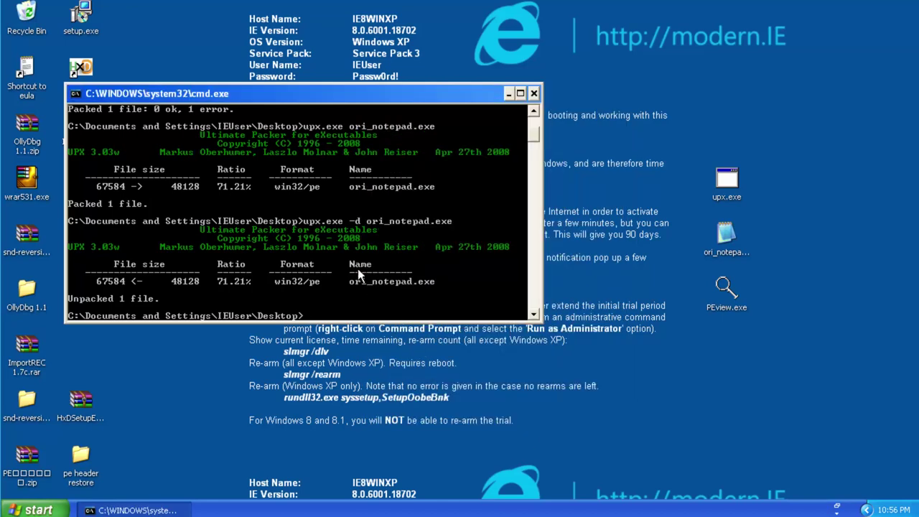
Step: Pack the notepad executable into a separate file by running upx.exe ori_notepad.exe -o ori_notepad_upx.exe
key(Up)
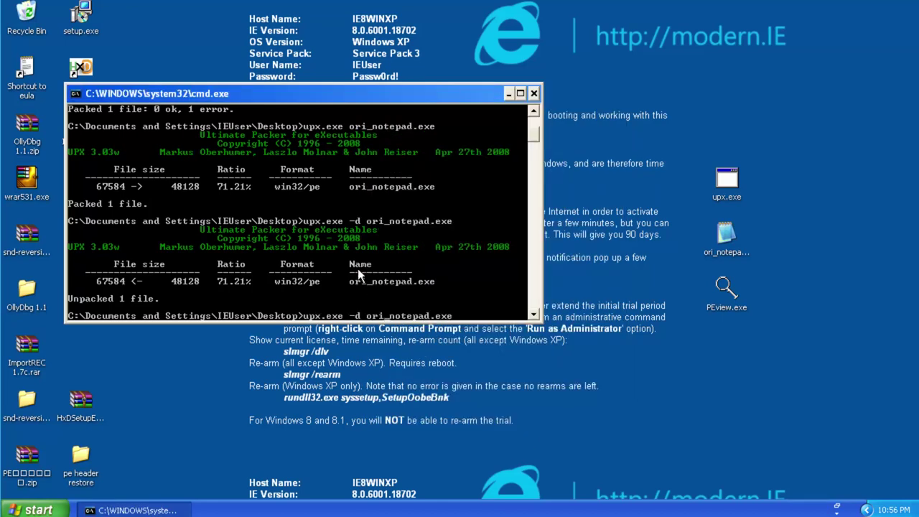
key(Left)
key(Left)
key(Left)
key(Left)
key(Left)
key(Left)
key(Left)
key(Left)
key(Left)
key(Left)
key(Left)
key(Left)
key(Left)
key(Left)
key(Left)
key(BackSpace)
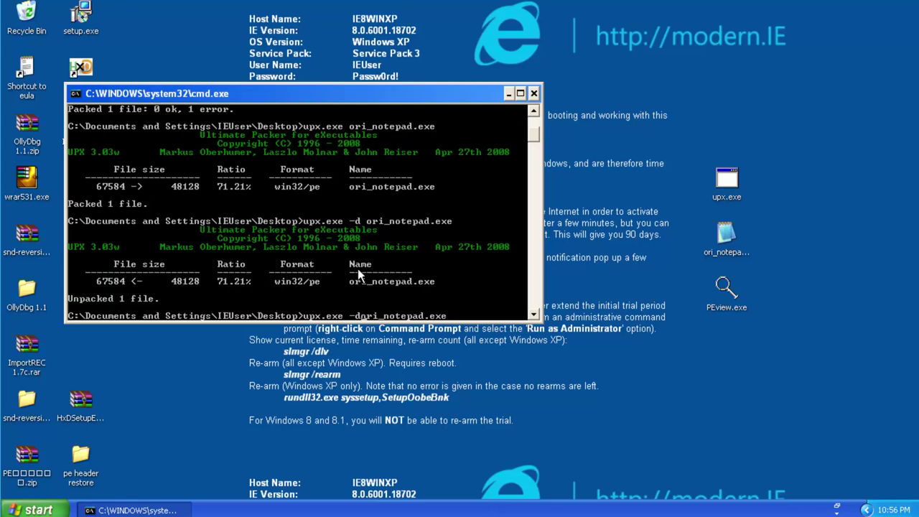
key(BackSpace)
key(BackSpace)
key(Right)
key(Right)
key(Right)
key(Right)
key(Right)
key(Right)
key(Right)
key(Right)
key(Right)
key(Right)
key(Right)
key(Right)
key(Right)
key(Right)
key(Right)
key(Right)
key(Right)
key(Right)
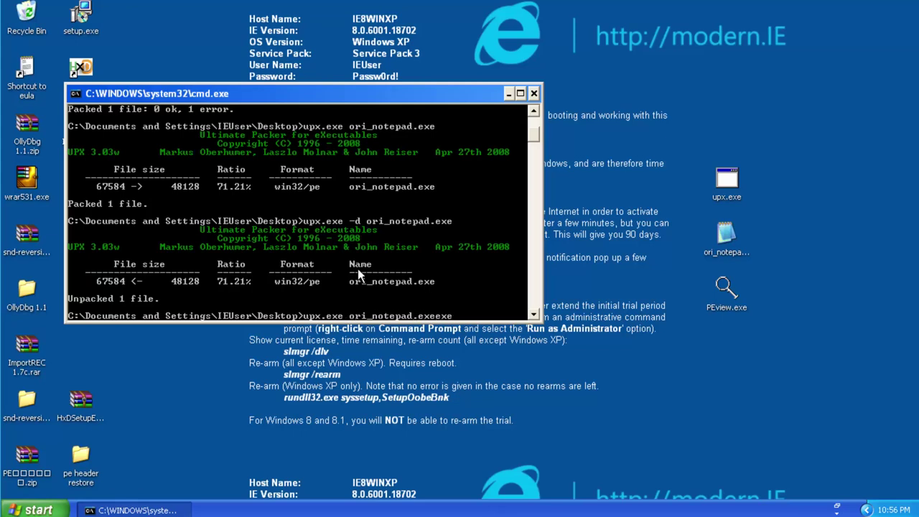
key(BackSpace)
key(BackSpace)
key(BackSpace)
text(-o  -o or)
key(Tab)
key(BackSpace)
key(BackSpace)
key(BackSpace)
key(BackSpace)
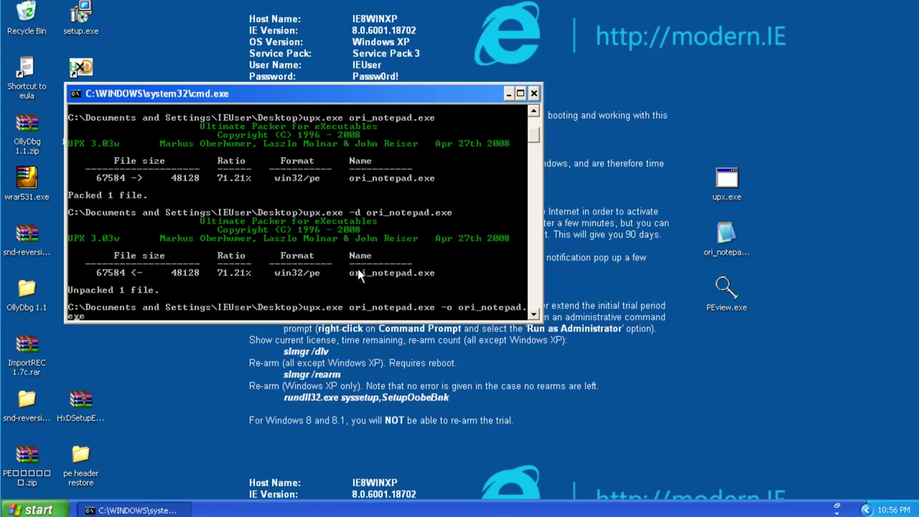
text(_upx.exe)
key(Return)
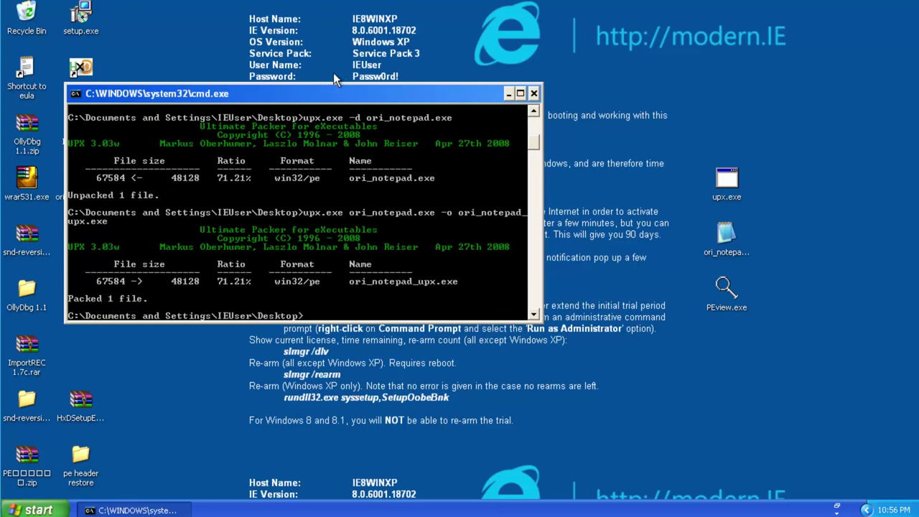
Step: Move the command window aside and place the ori_notepad_upx.exe desktop icon below PEview.exe
drag(321, 98, 382, 40)
click(79, 200)
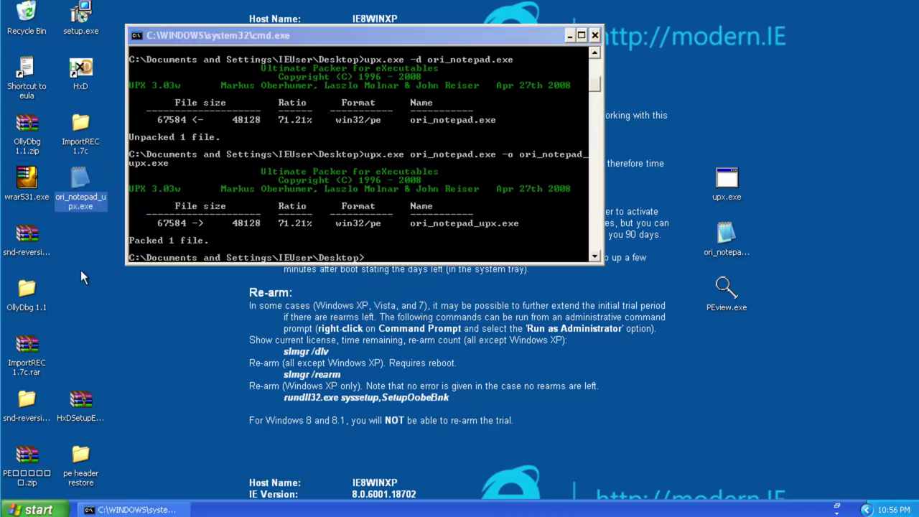
drag(74, 199, 732, 349)
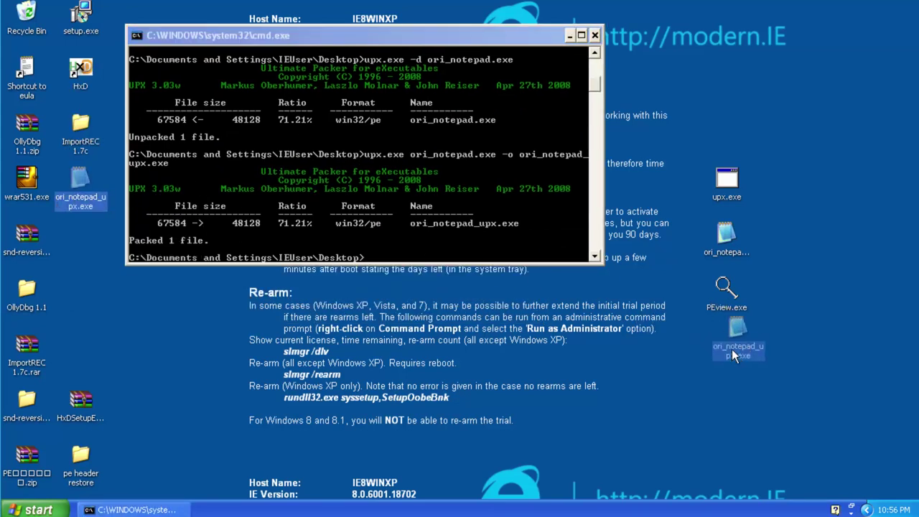
click(402, 226)
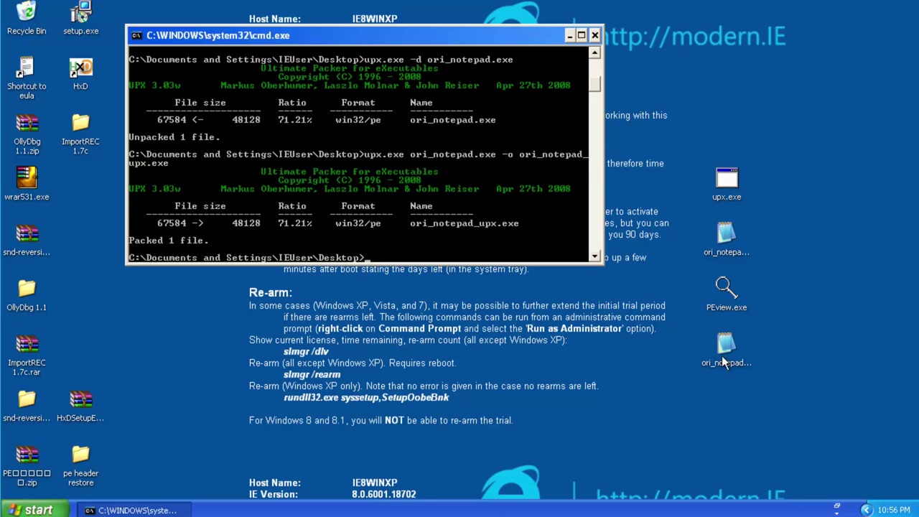
Step: Run ori_notepad_upx.exe to test that the packed program starts, and close its window
click(750, 369)
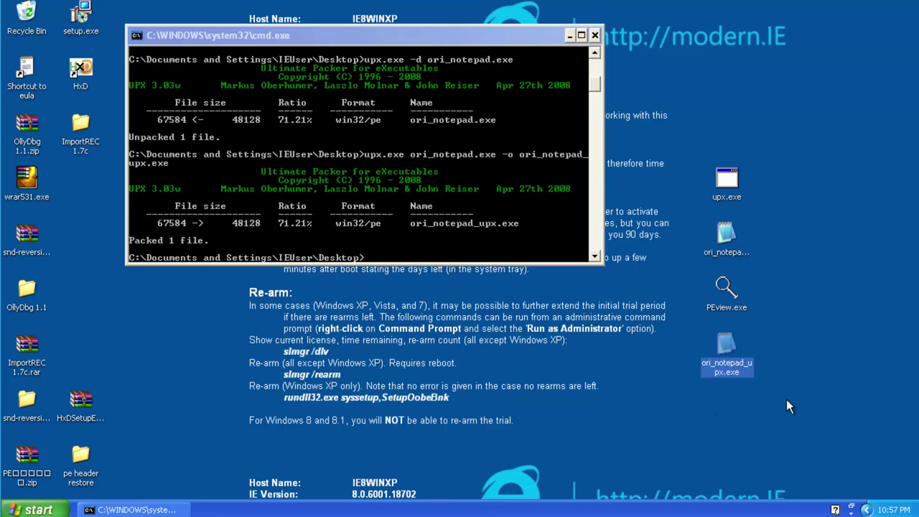
double_click(738, 362)
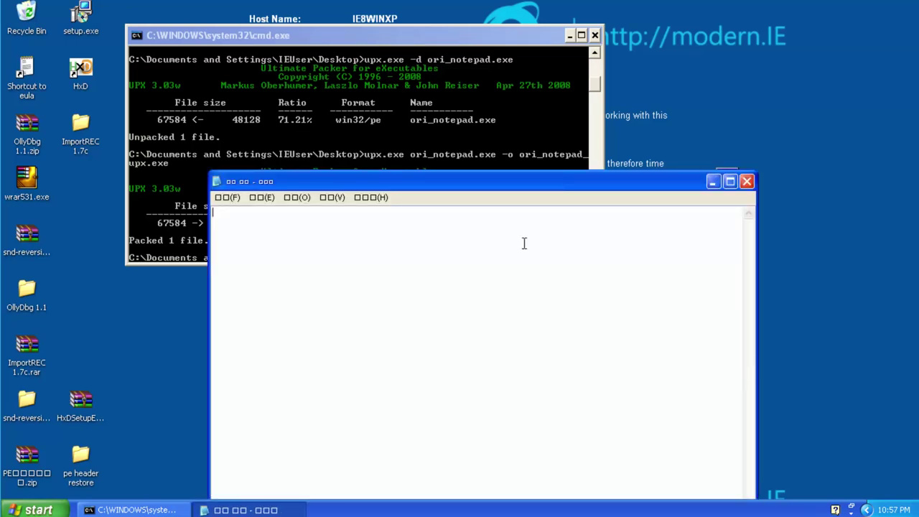
drag(424, 184, 298, 116)
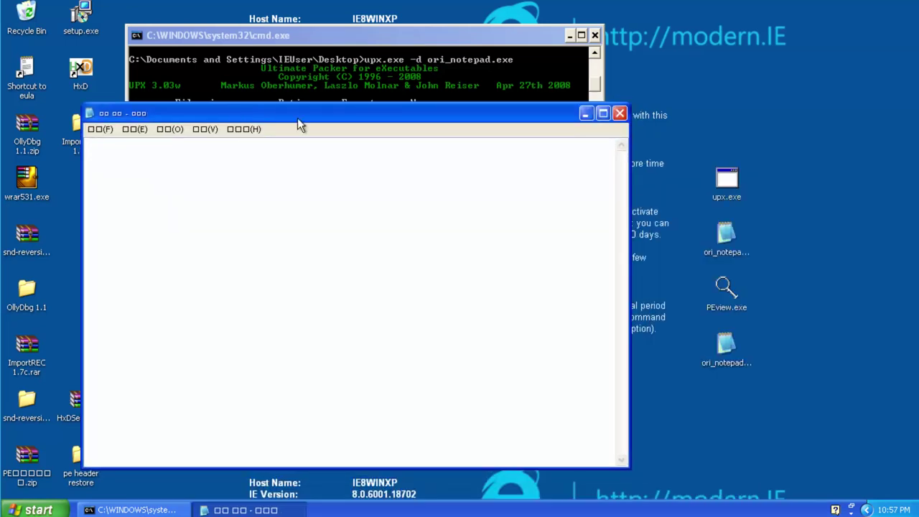
click(620, 115)
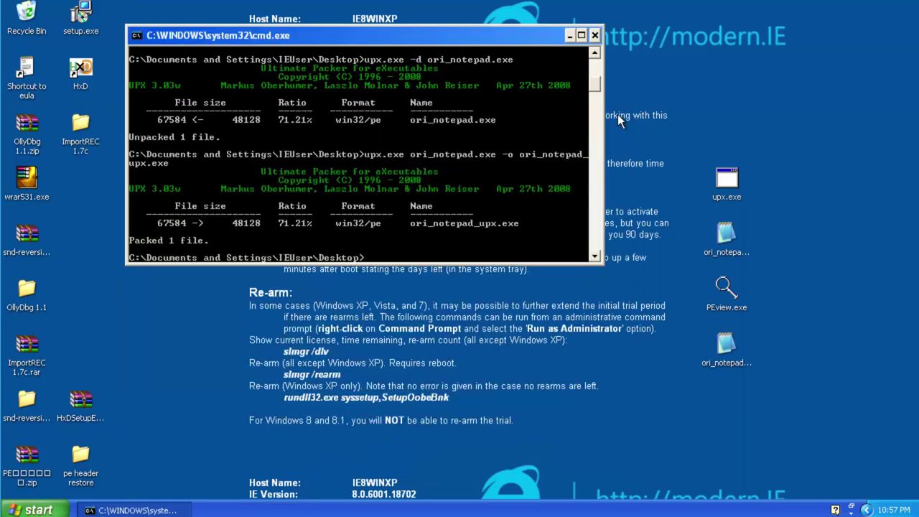
Step: Start two PEview windows and load ori_notepad.exe in one and ori_notepad_upx.exe in the other
double_click(735, 303)
double_click(733, 305)
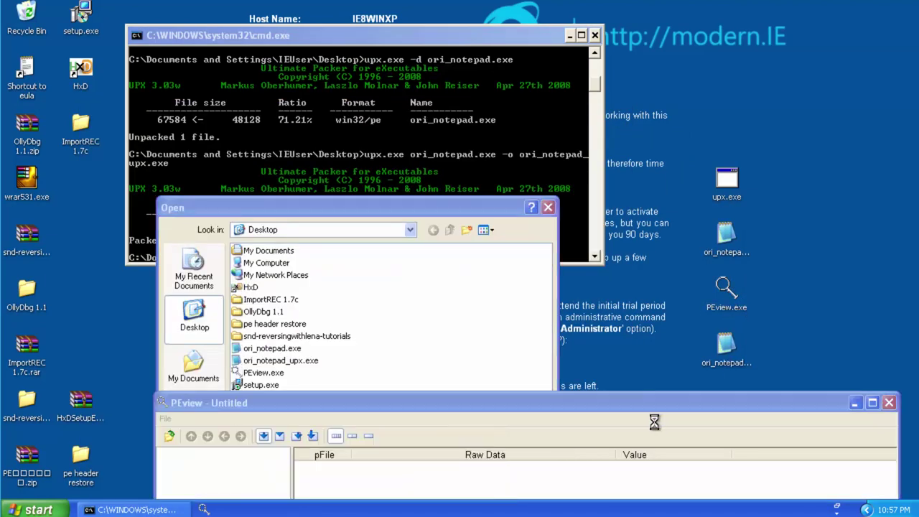
click(548, 208)
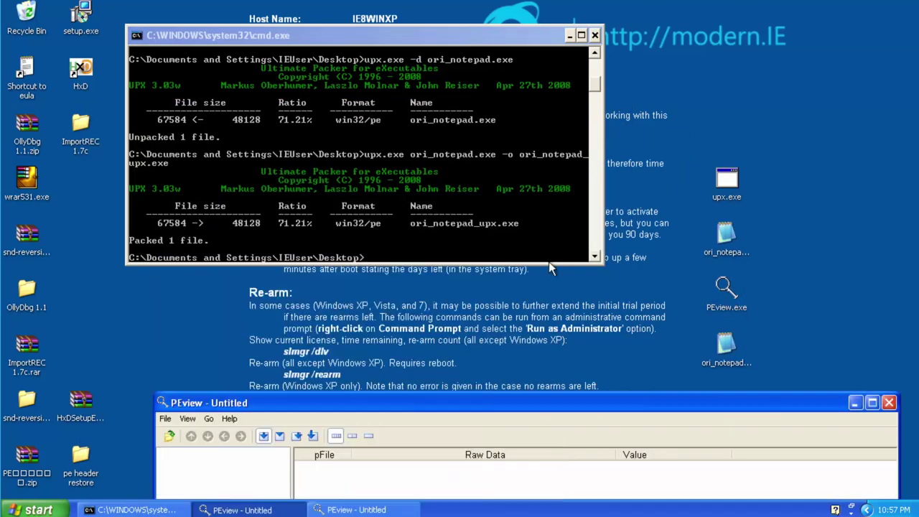
drag(574, 405, 403, 65)
drag(843, 410, 649, 368)
click(754, 342)
drag(733, 248, 610, 230)
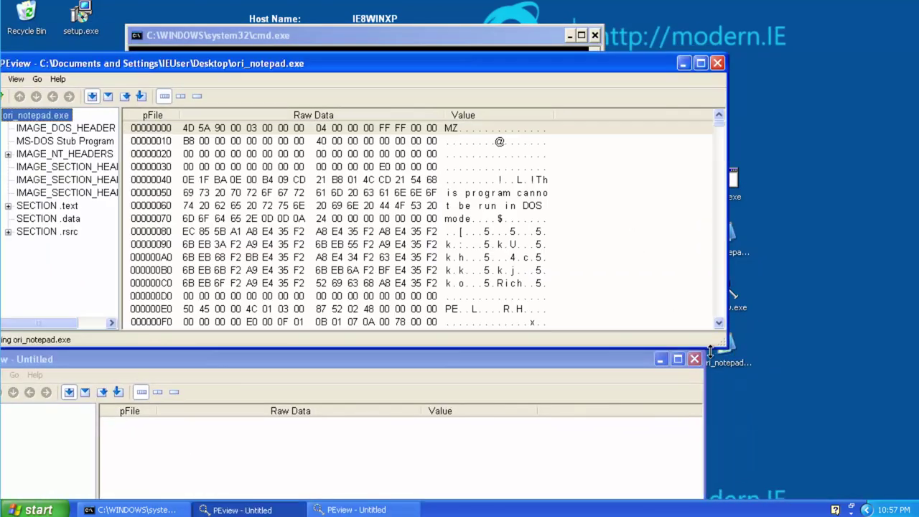
drag(728, 368, 574, 467)
Step: Arrange the two PEview windows one above the other and widen both to nearly the full screen width
drag(463, 64, 481, 18)
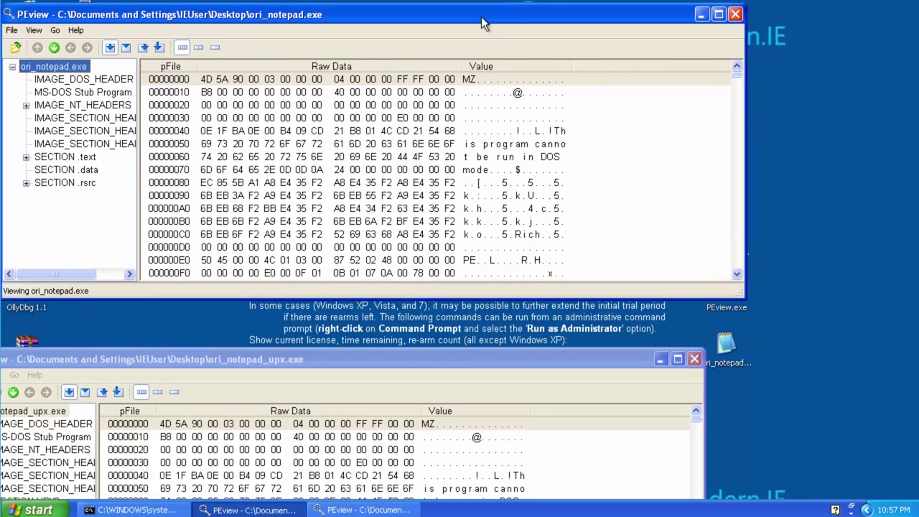
drag(745, 112, 917, 143)
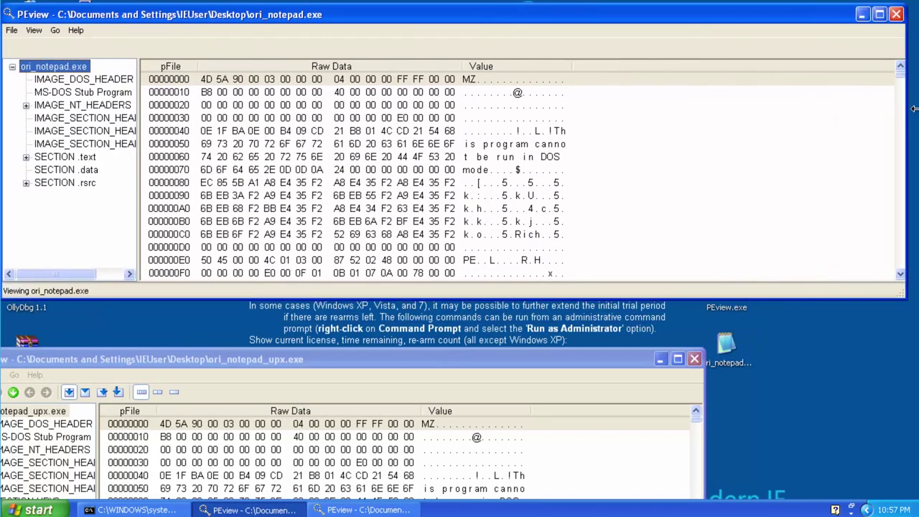
drag(588, 357, 637, 218)
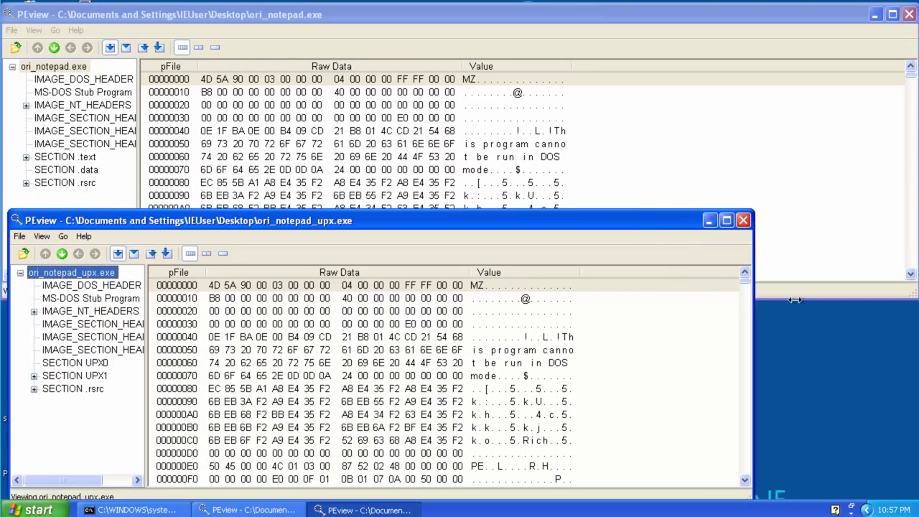
drag(751, 311, 914, 291)
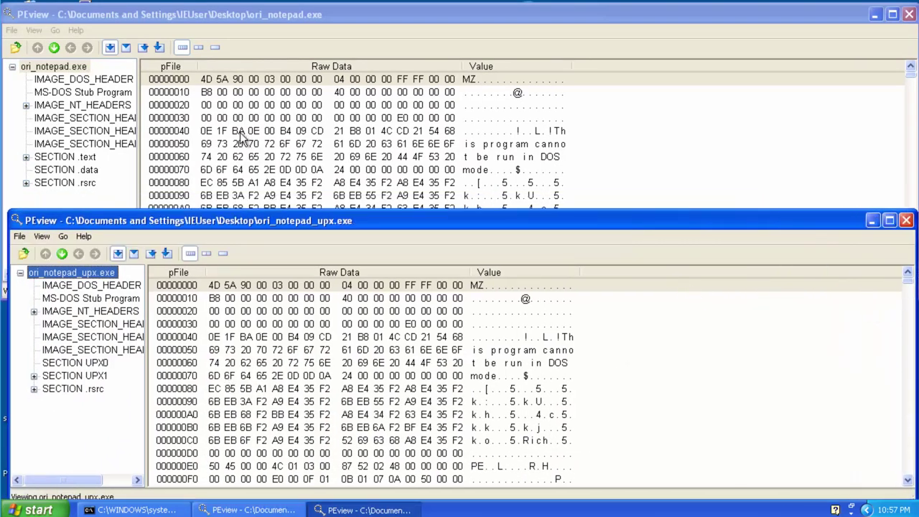
Step: Examine the packed file's UPX0 and UPX1 sections and UPX1 section header, and expand IMAGE_NT_HEADERS in both files
click(79, 362)
click(98, 381)
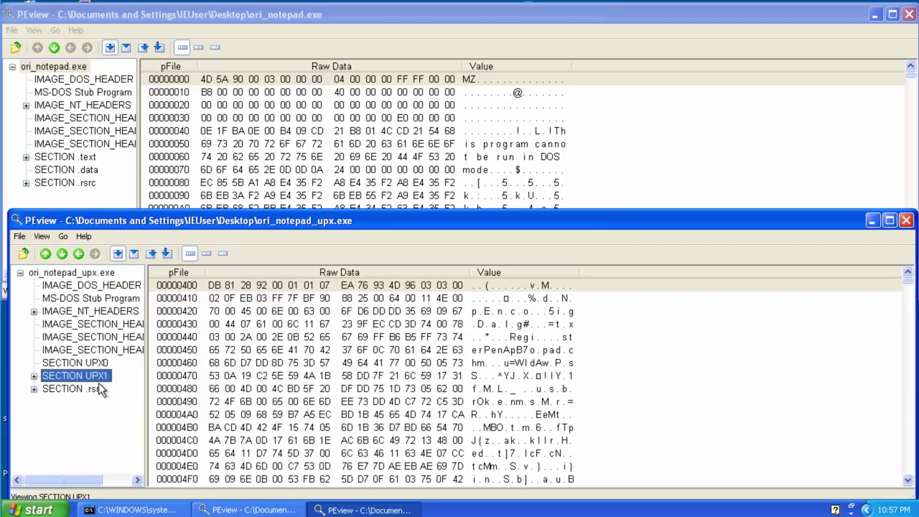
click(26, 105)
click(79, 336)
click(34, 311)
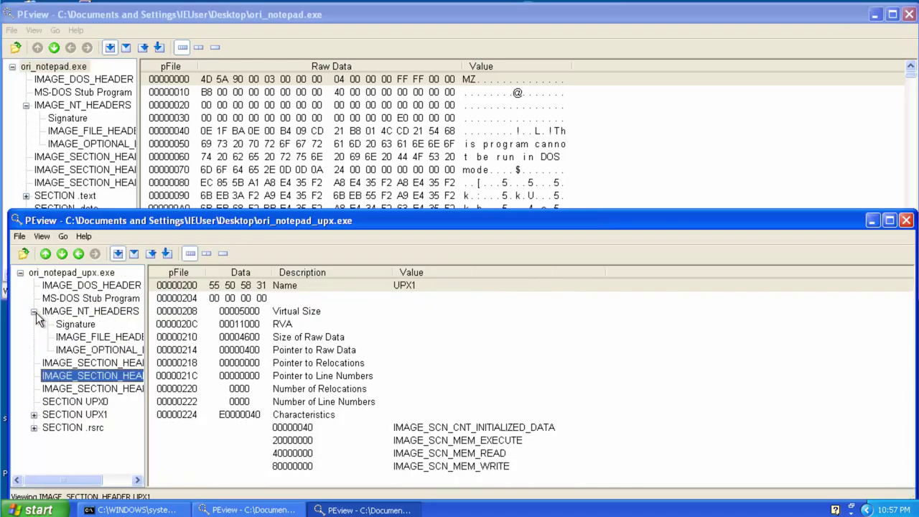
Step: Compare the Signature and IMAGE_FILE_HEADER of both files, including the Time Date Stamp and Characteristics
click(75, 324)
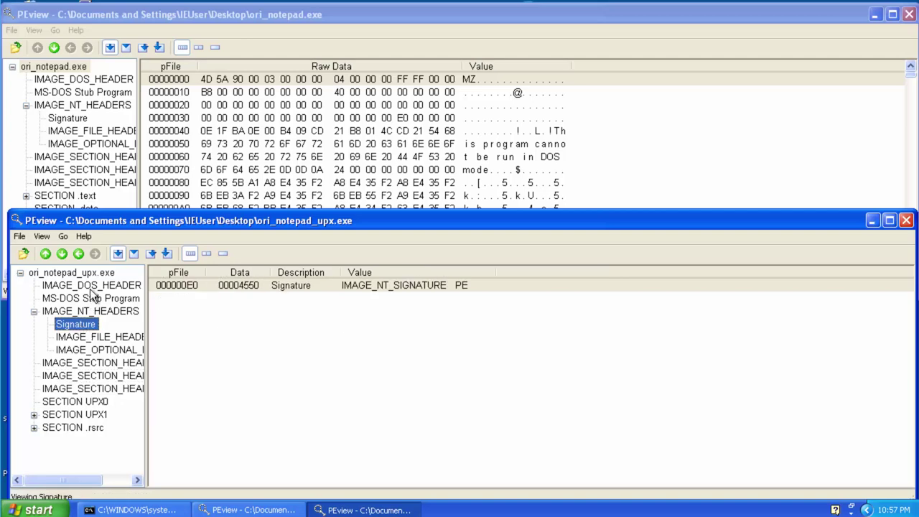
click(75, 119)
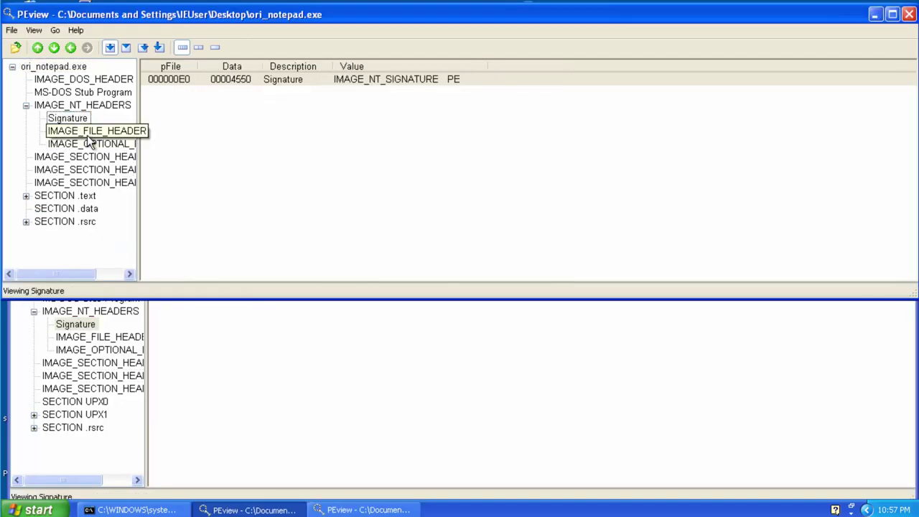
click(87, 133)
click(126, 337)
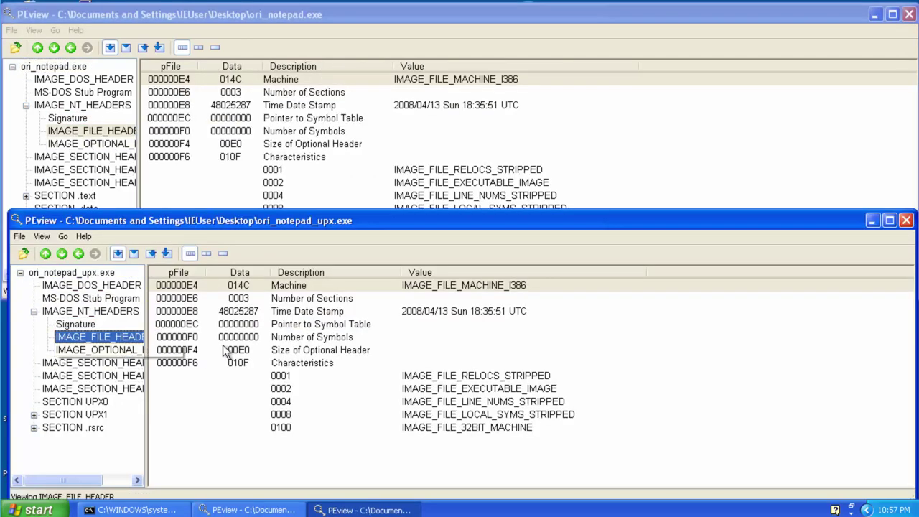
click(441, 105)
click(496, 312)
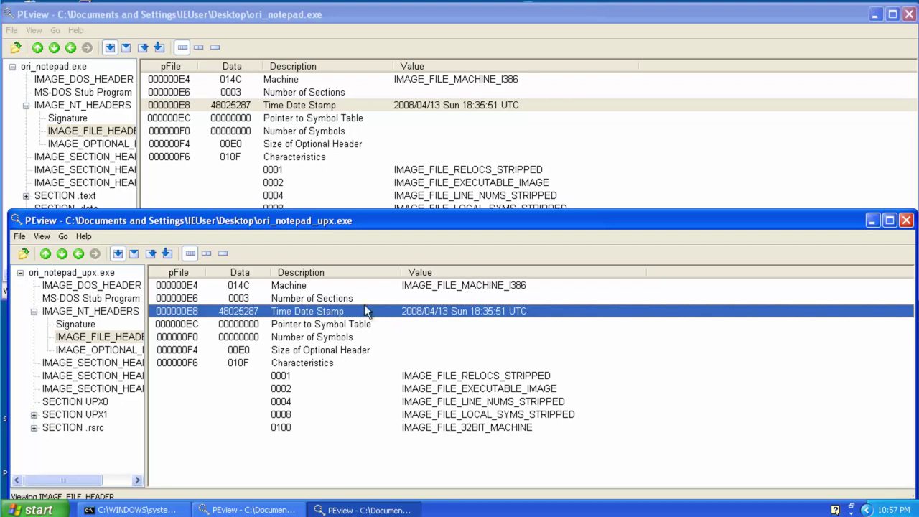
click(363, 157)
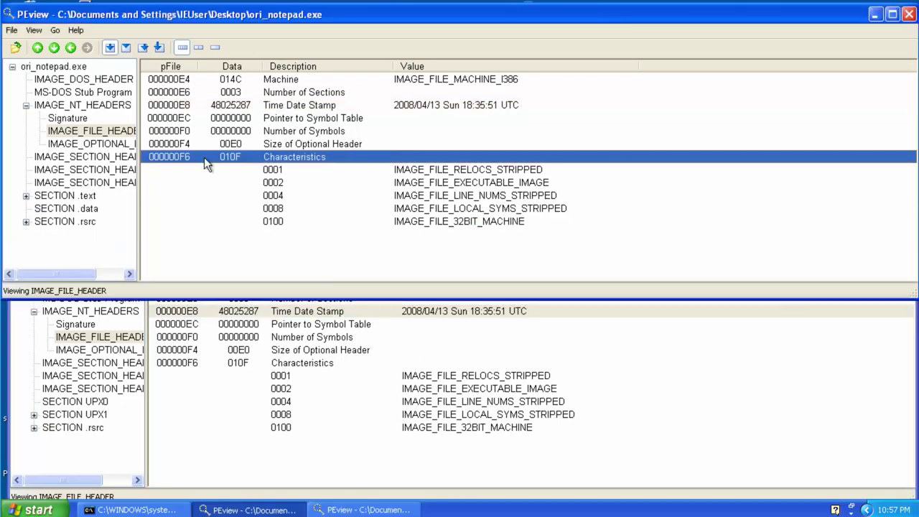
Step: Show IMAGE_OPTIONAL_HEADER in both files and examine the packed file's code, initialized data and uninitialized data sizes
click(90, 144)
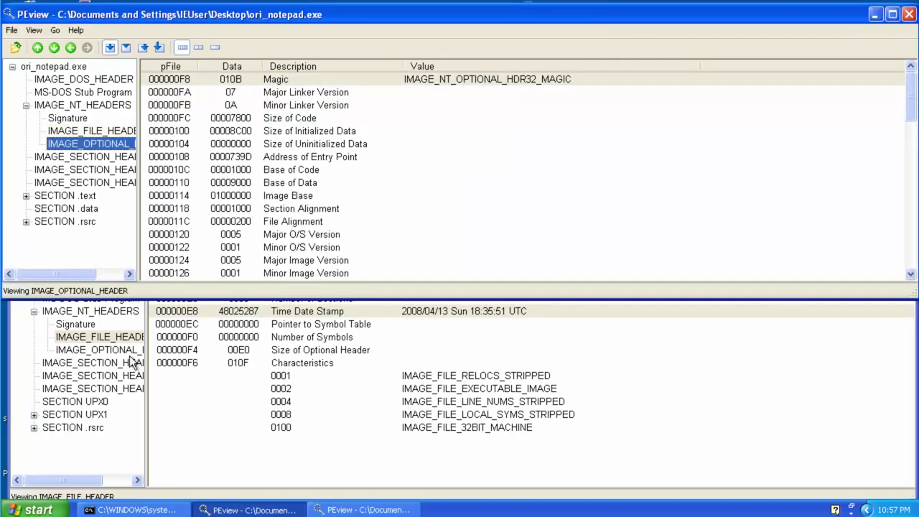
click(101, 350)
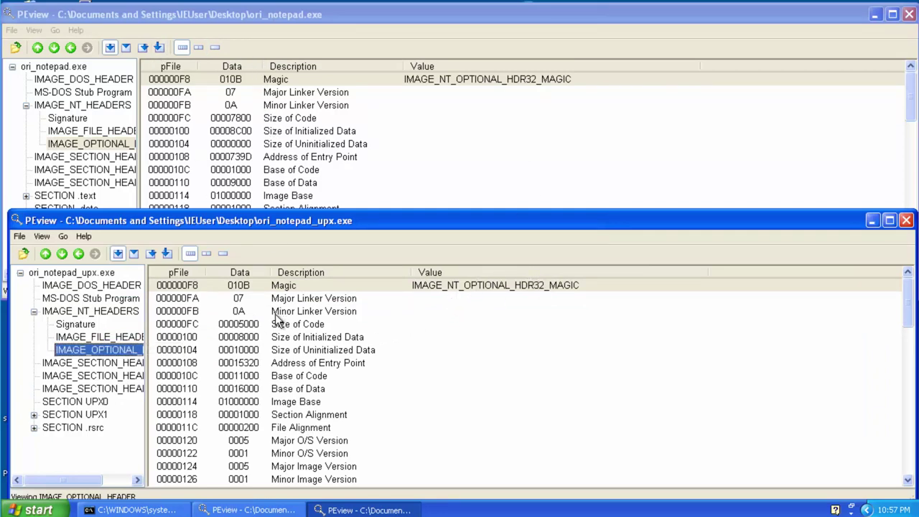
click(294, 329)
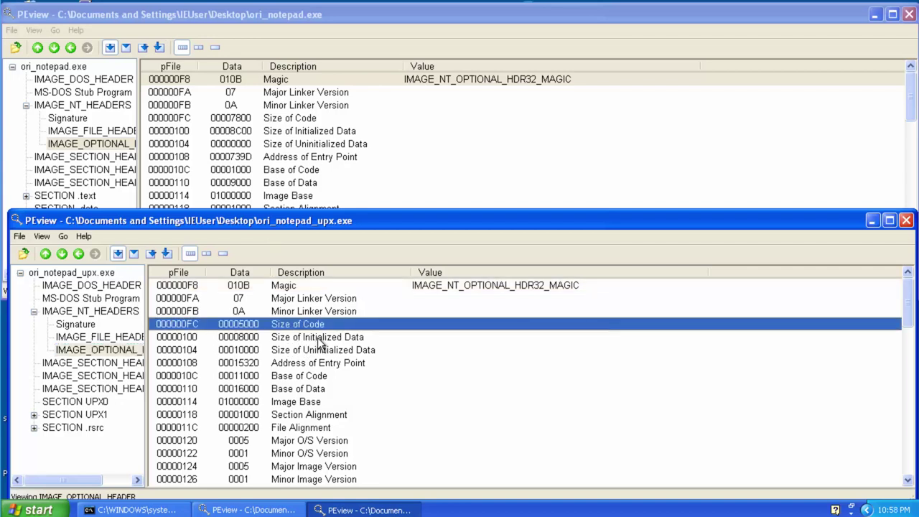
click(319, 339)
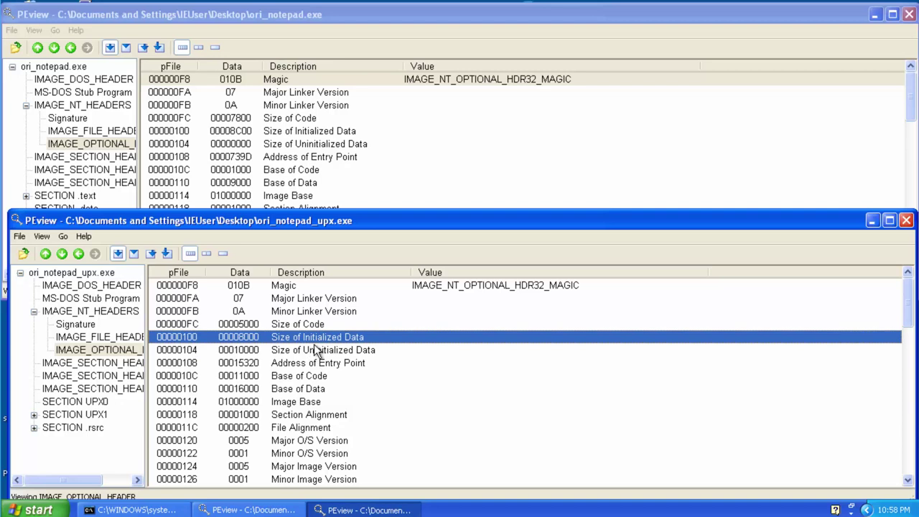
click(301, 353)
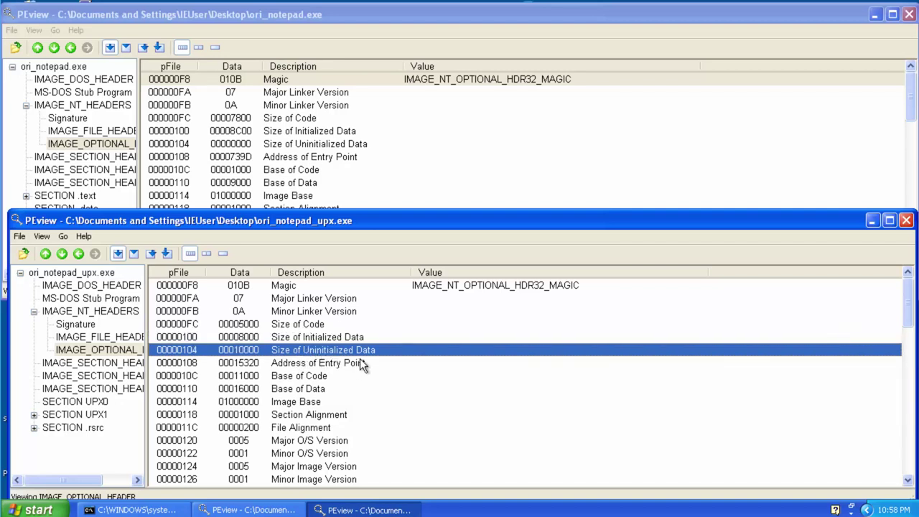
Step: Compare the Address of Entry Point and Base of Code between the packed and original files' optional headers
click(287, 367)
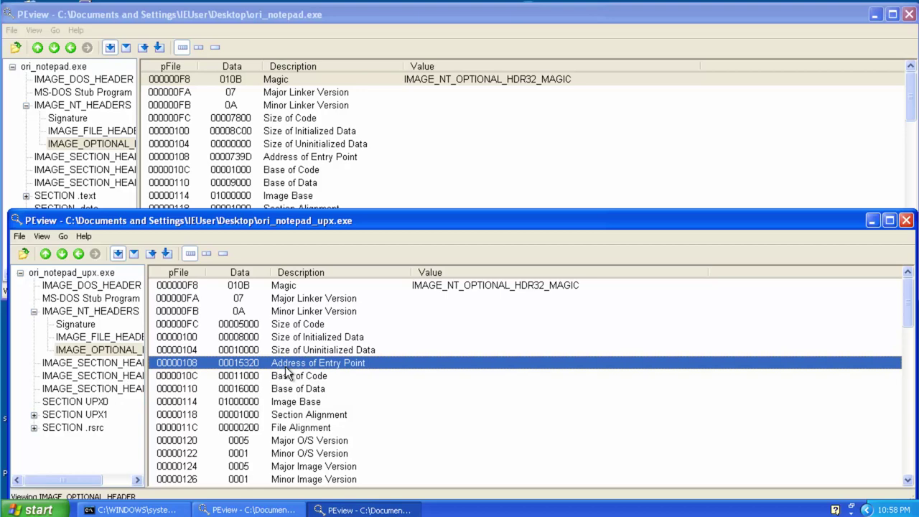
click(303, 163)
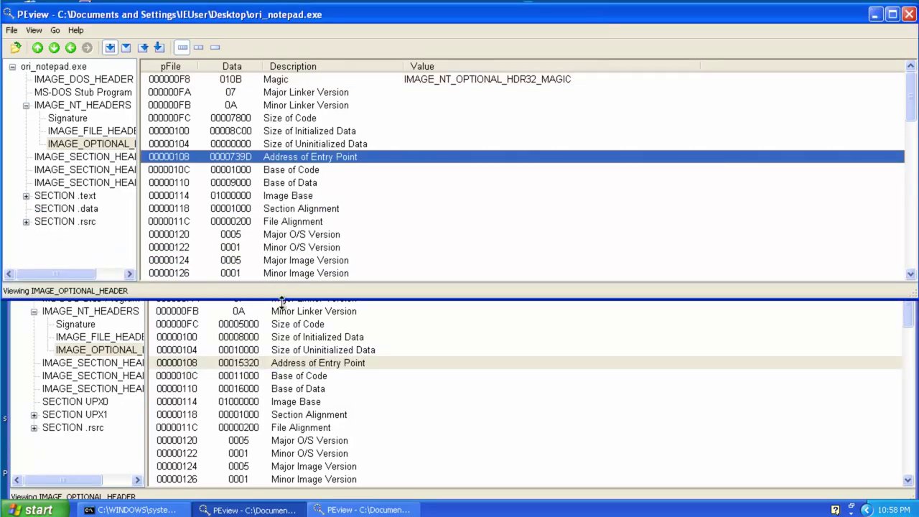
click(284, 367)
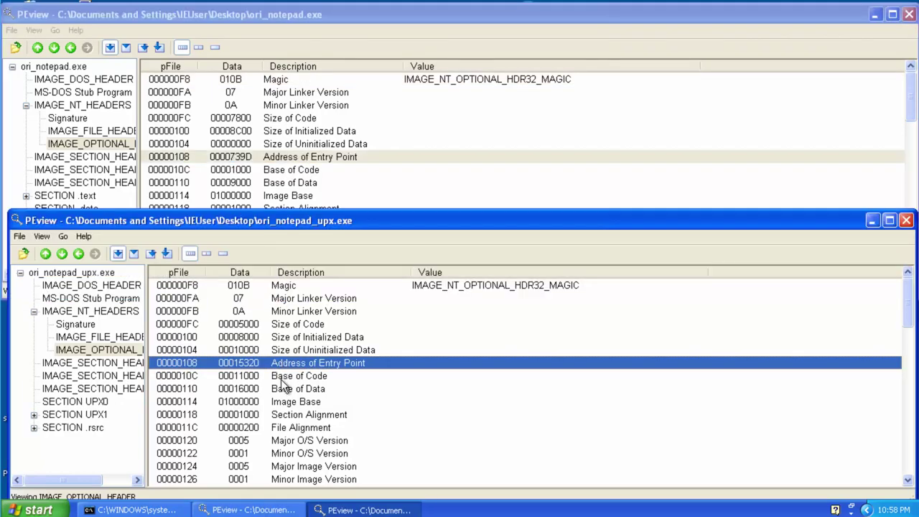
click(283, 380)
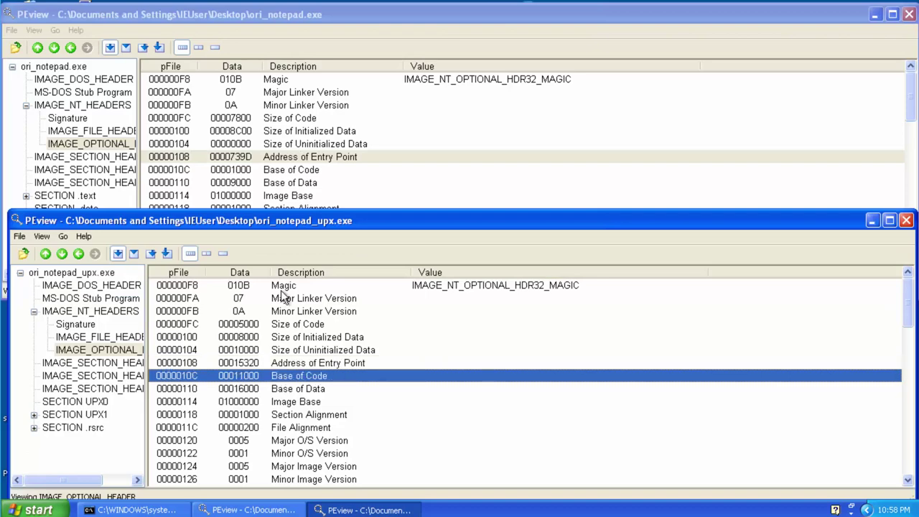
click(292, 172)
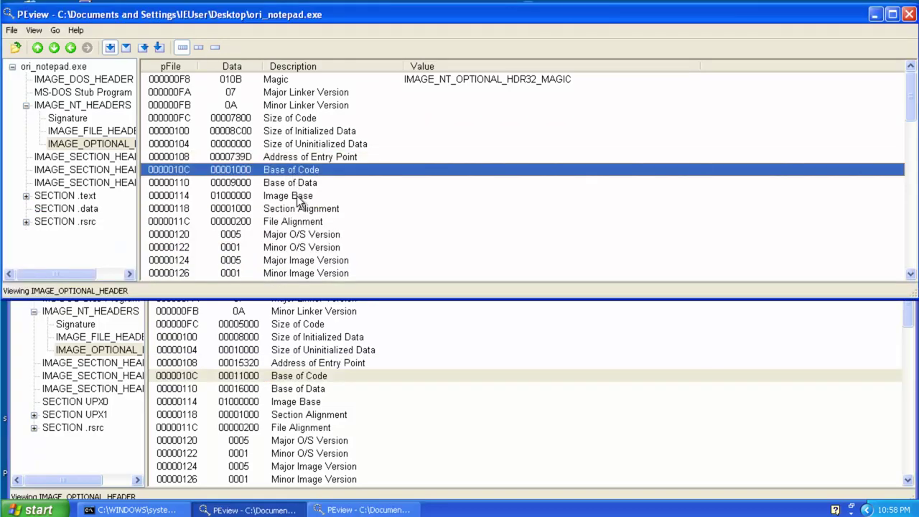
Step: Compare the Image Base and Section Alignment of both files, and check the remaining optional header fields of the packed file
click(286, 390)
click(287, 402)
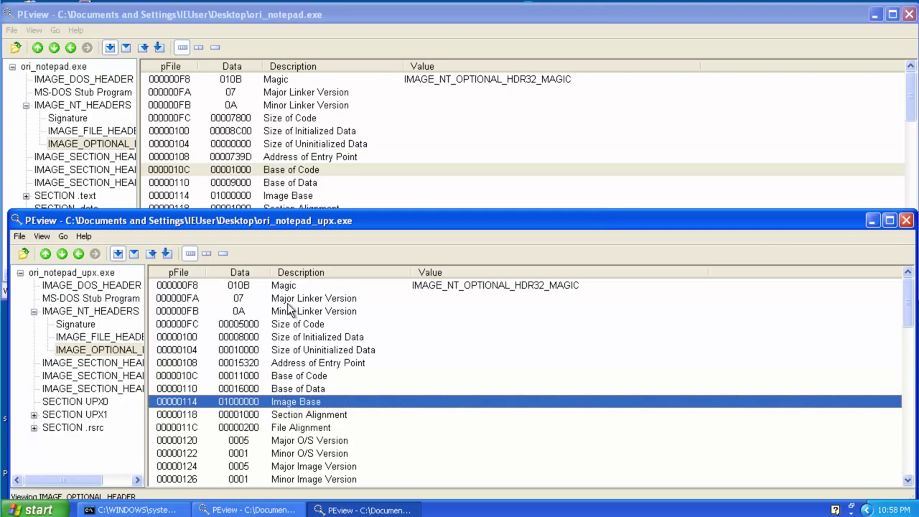
click(290, 198)
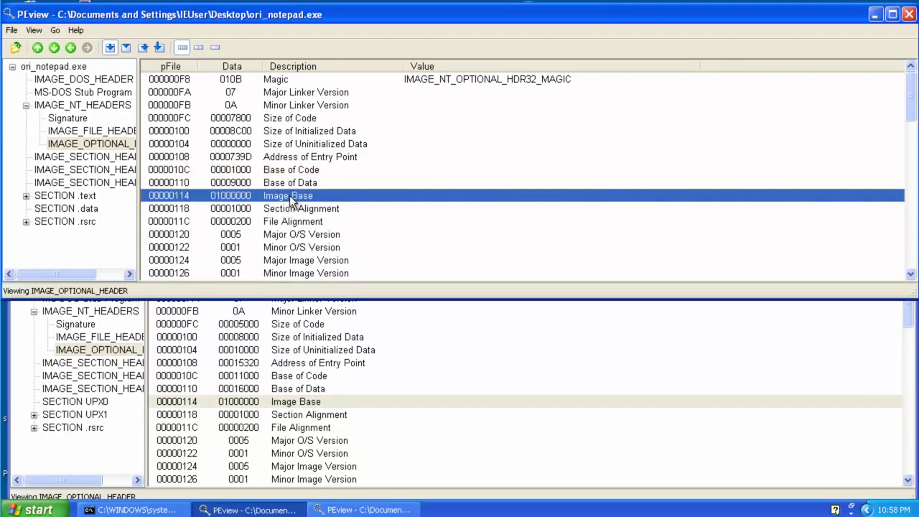
click(294, 209)
click(303, 414)
scroll(301, 406, down, 7)
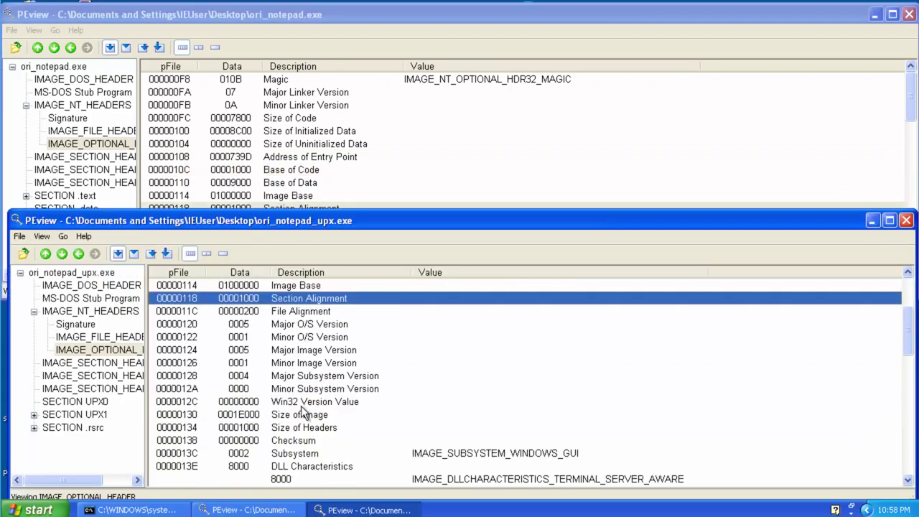
click(240, 148)
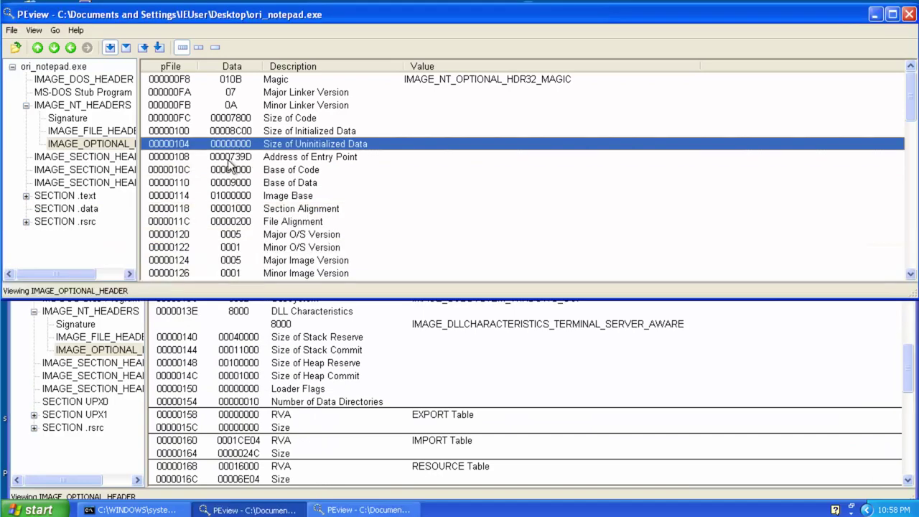
Step: Show the .text section header in the original and the UPX0 section header in the packed file, and widen both tree panes
click(134, 158)
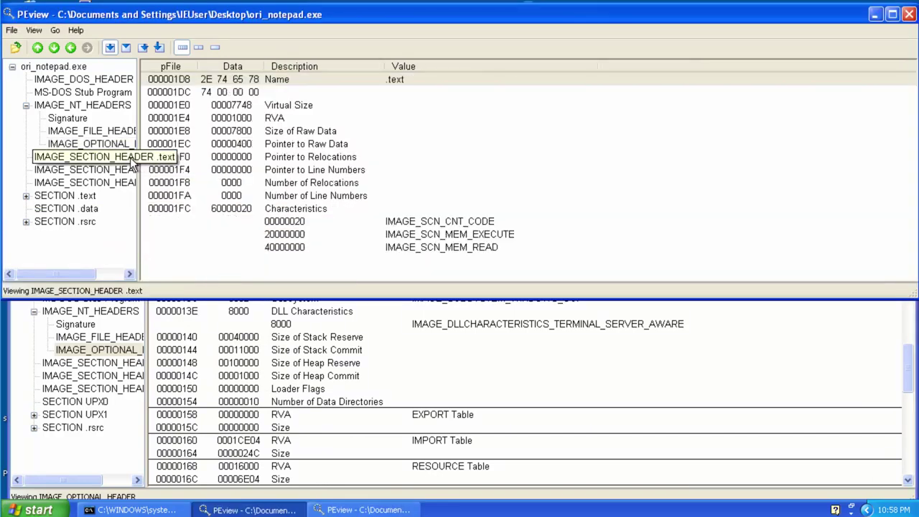
click(131, 363)
drag(141, 177, 169, 167)
drag(152, 325, 180, 325)
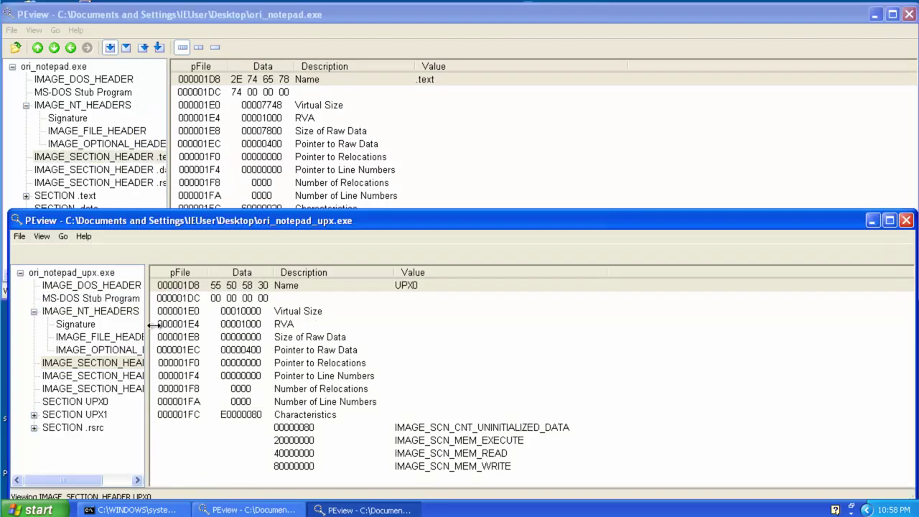
Step: Compare the Characteristics flags of the .text and UPX0 section headers, repositioning the packed file's window to reveal IMAGE_SCN_MEM_WRITE
click(308, 155)
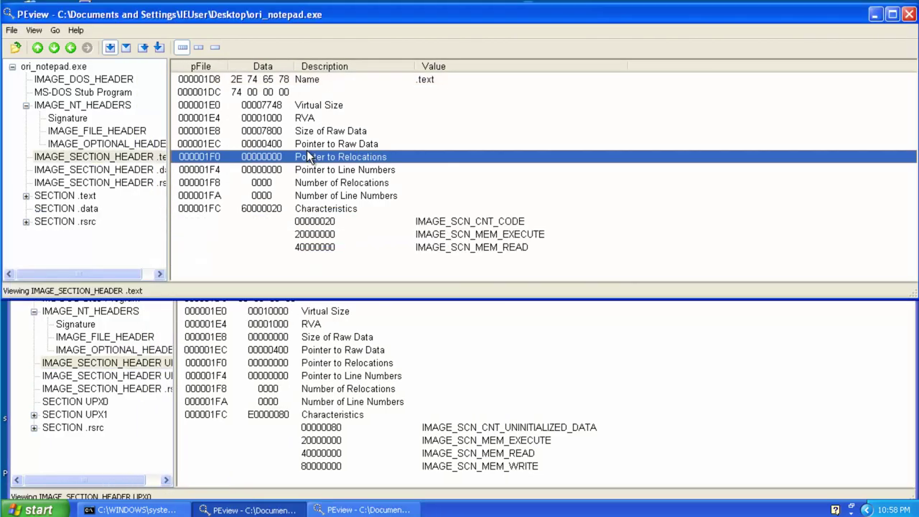
click(358, 311)
drag(384, 224, 379, 280)
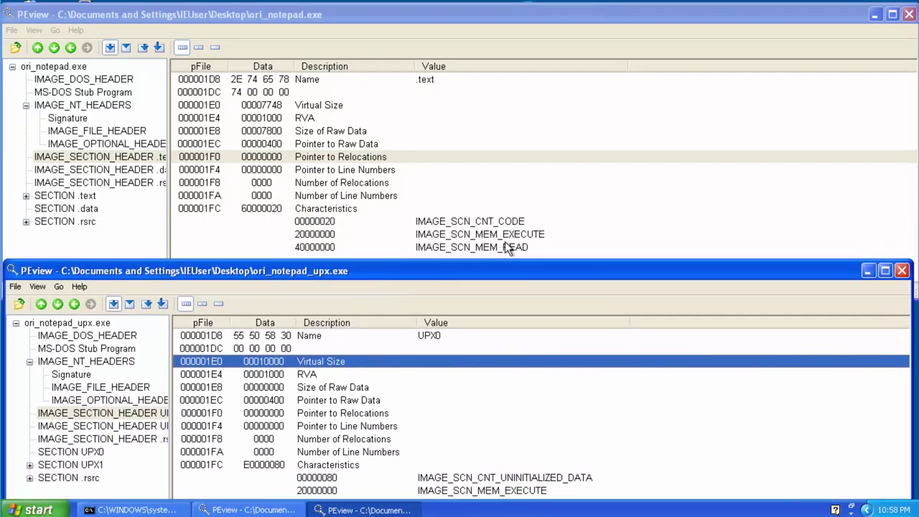
click(522, 221)
click(535, 237)
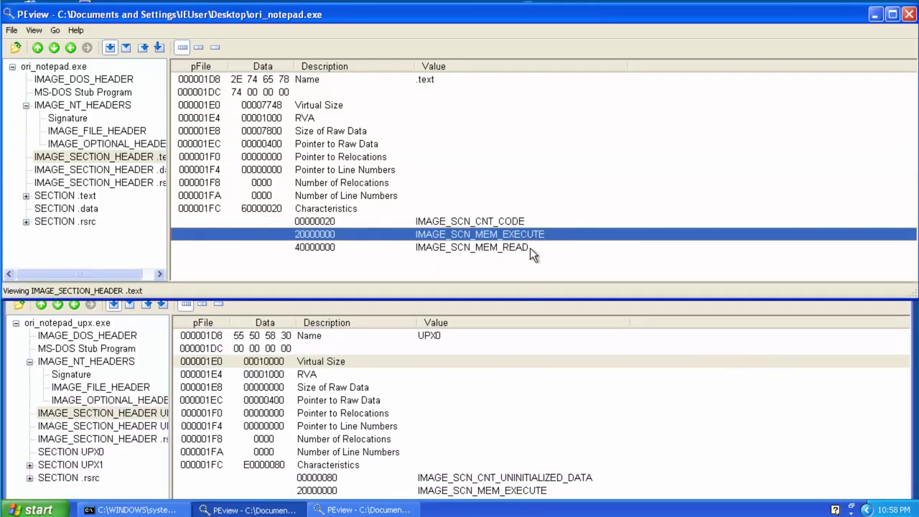
click(530, 248)
click(528, 337)
drag(537, 273, 521, 172)
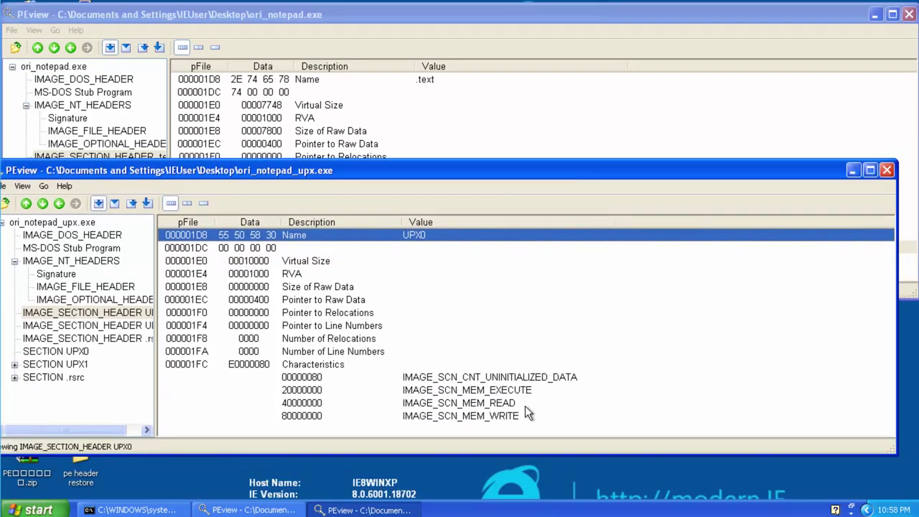
click(530, 417)
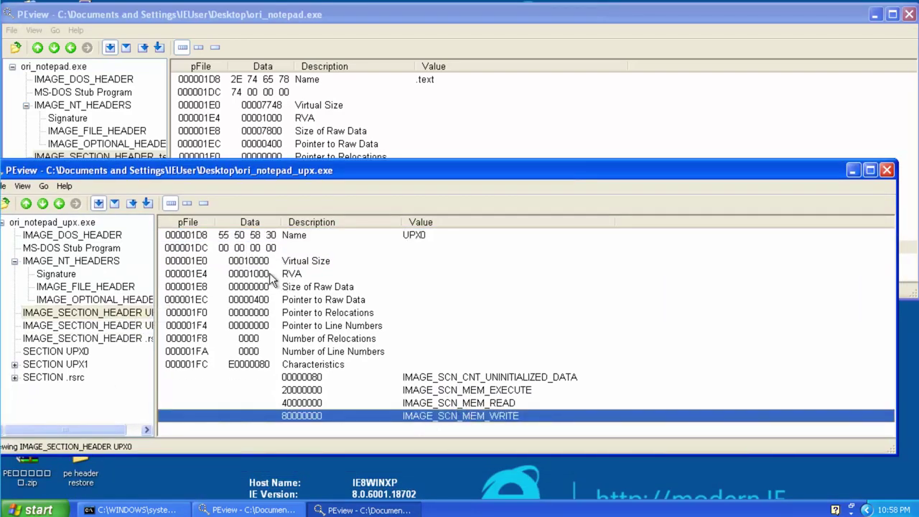
Step: Compare the Size of Raw Data of the UPX0 and .text section headers, and recheck UPX0's write flag
click(338, 287)
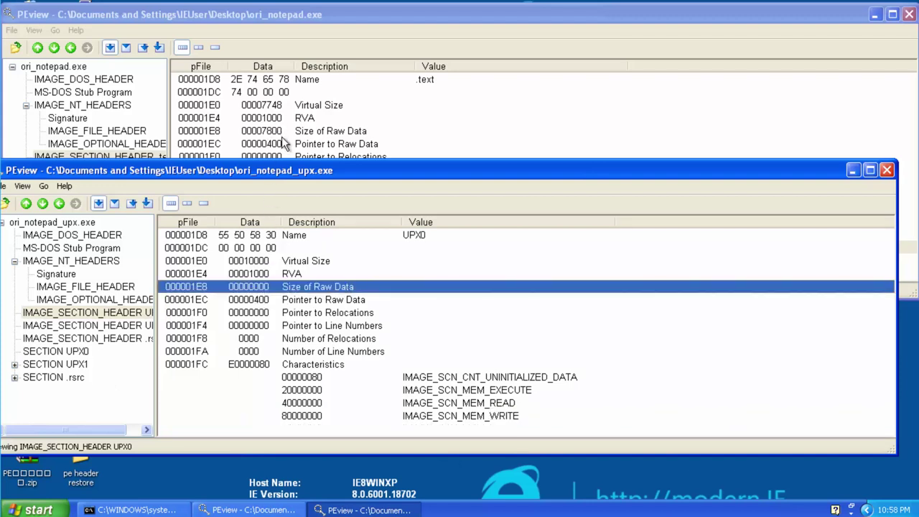
click(304, 133)
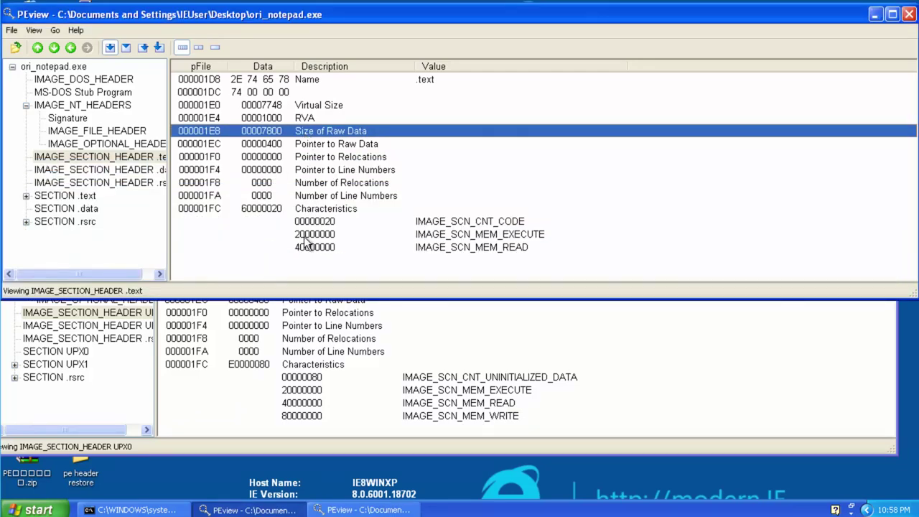
click(299, 303)
click(305, 287)
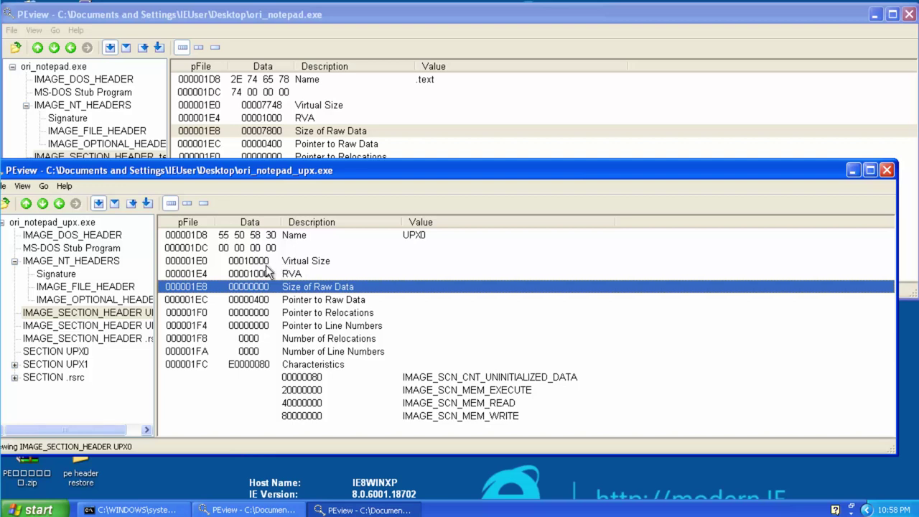
click(508, 417)
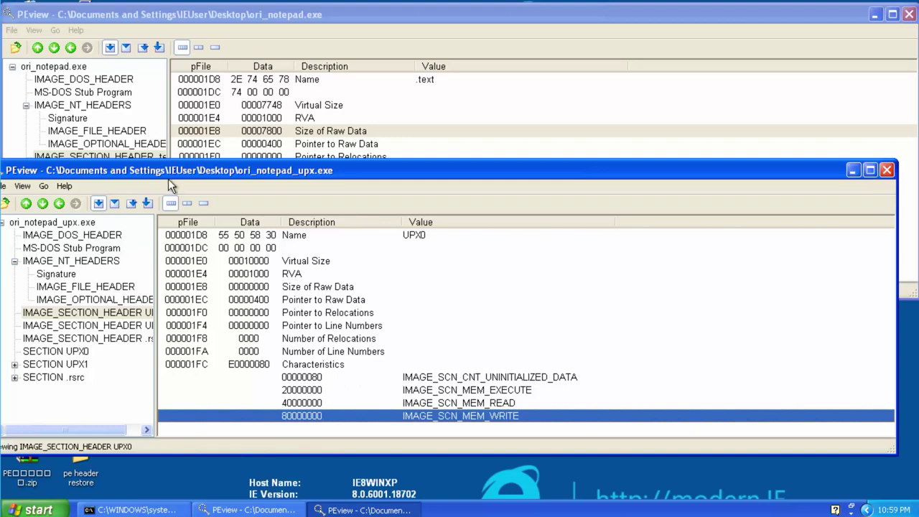
Step: Widen the packed file's tree pane to show full section header names, and review the original's optional header and .text section header
drag(153, 272, 196, 284)
click(163, 315)
click(147, 143)
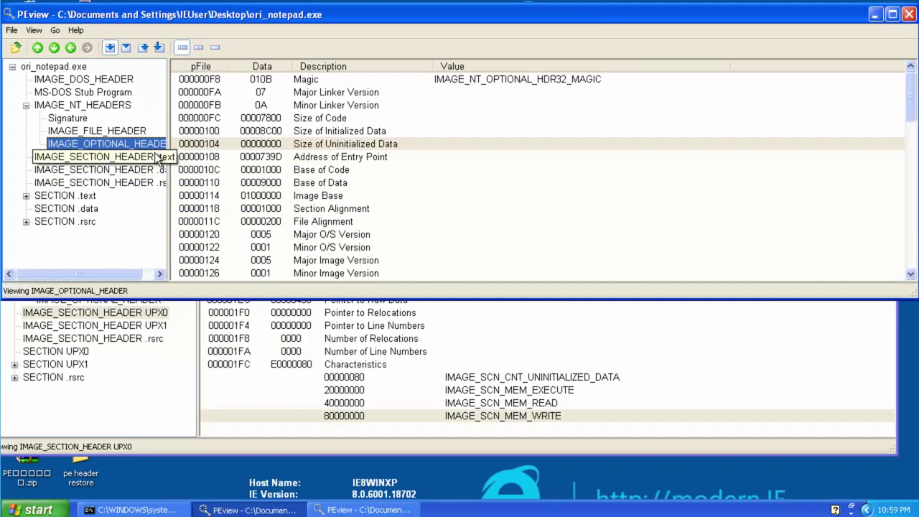
click(152, 156)
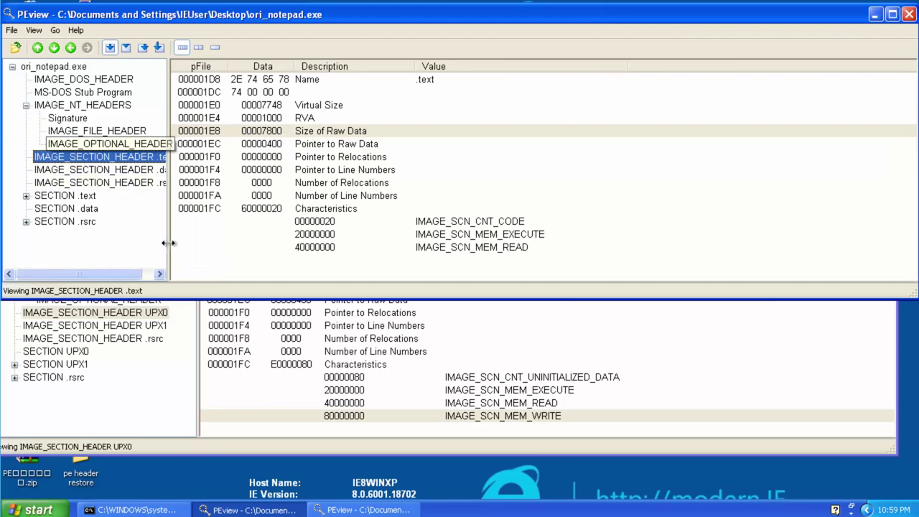
click(169, 428)
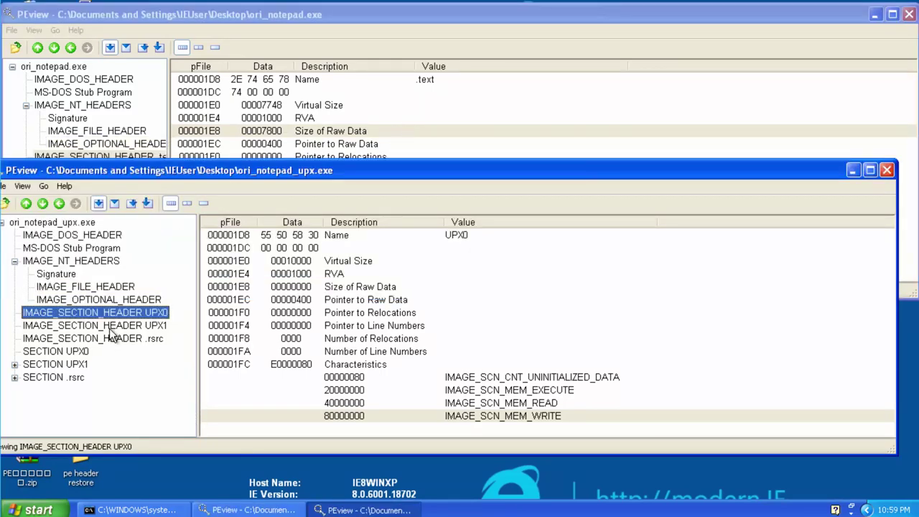
Step: Expand SECTION UPX1 in the packed file and SECTION .text in the original, and display the original's IMPORT Address Table
click(16, 364)
scroll(104, 308, down, 1)
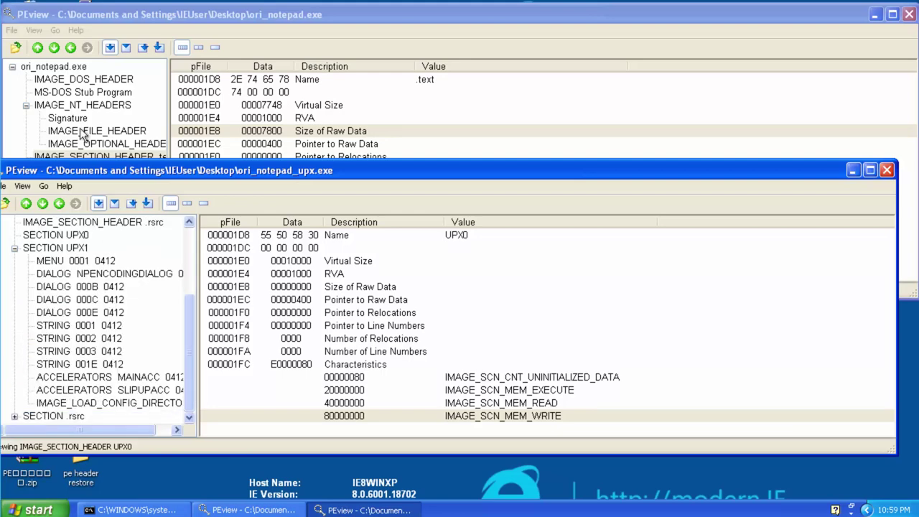
click(78, 108)
click(26, 196)
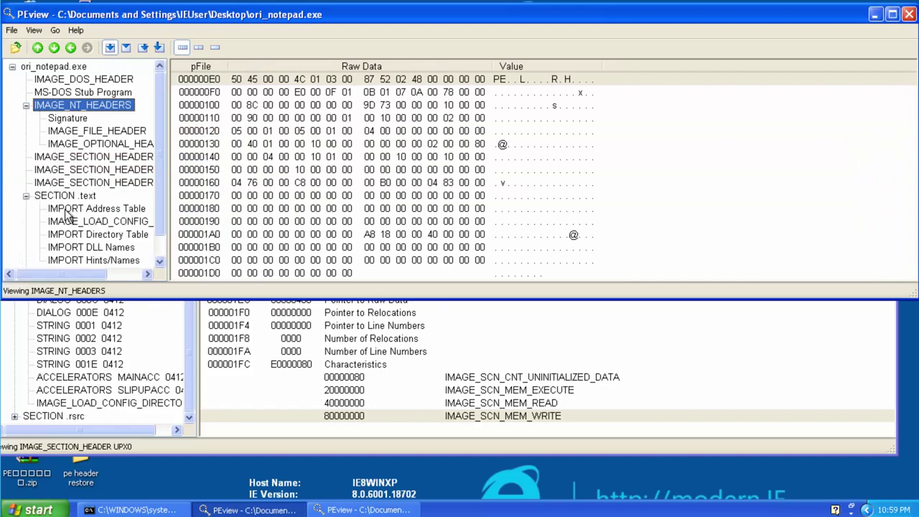
click(143, 344)
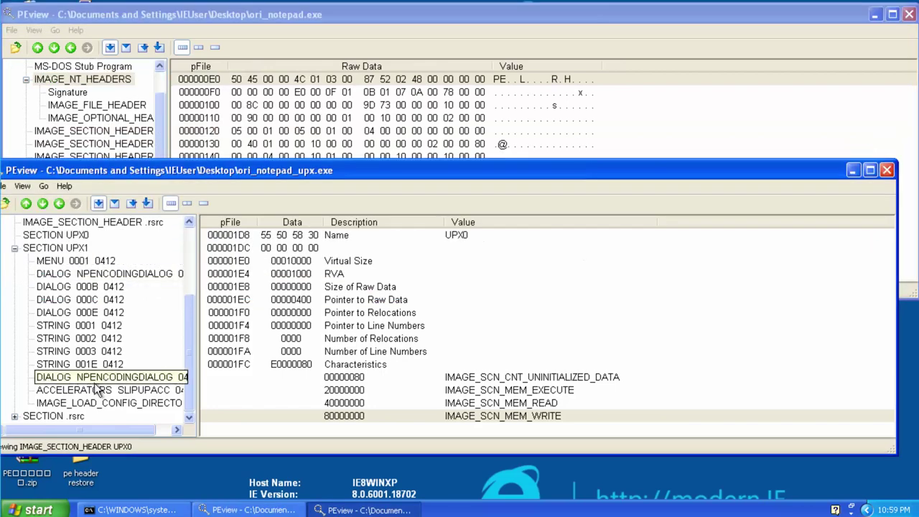
click(66, 93)
click(96, 181)
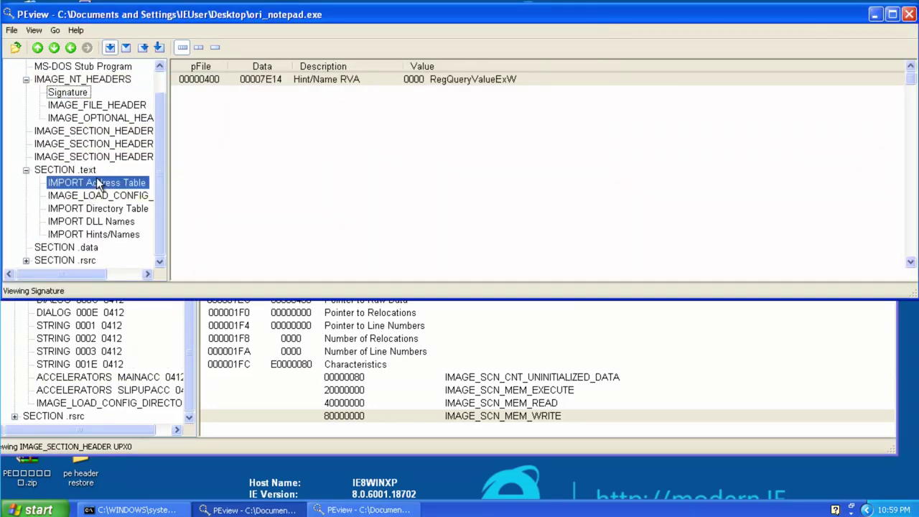
Step: Check UPX0's Size of Raw Data against the original's IMPORT Address Table, highlighting the RegQueryValueExW entry
click(189, 375)
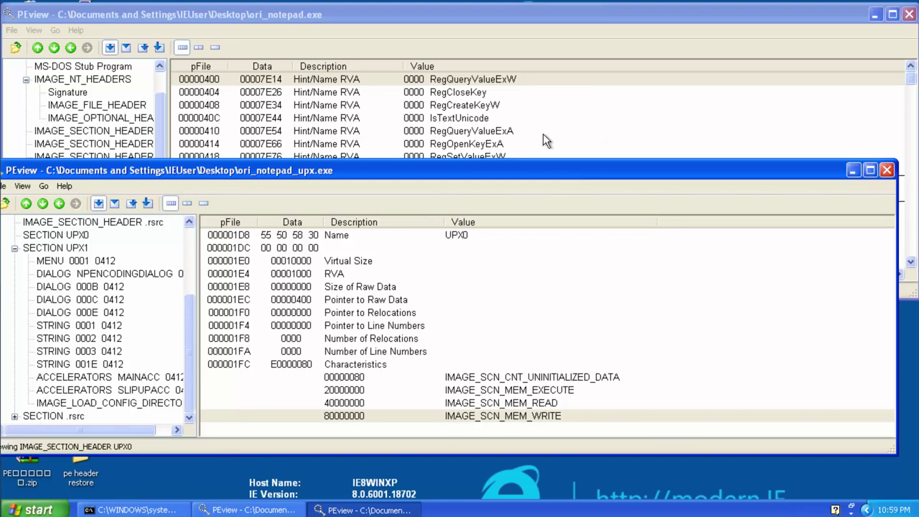
click(576, 248)
click(493, 287)
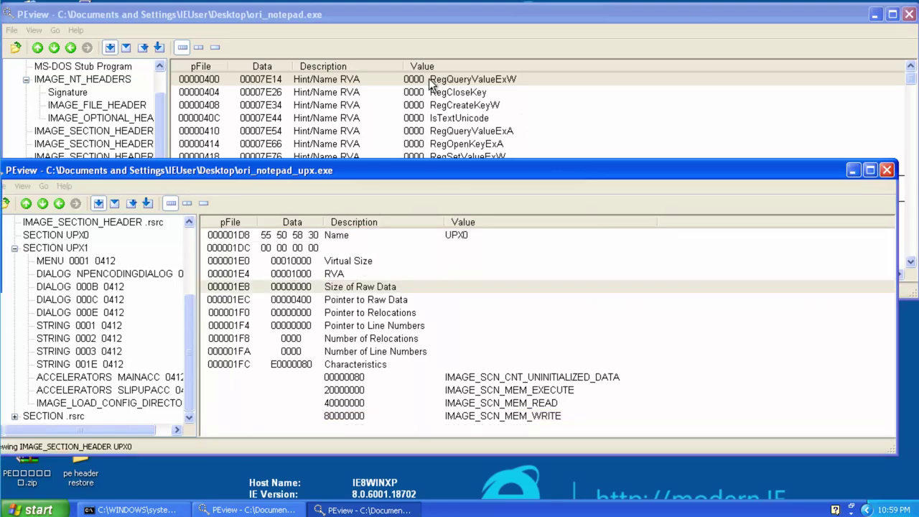
click(429, 79)
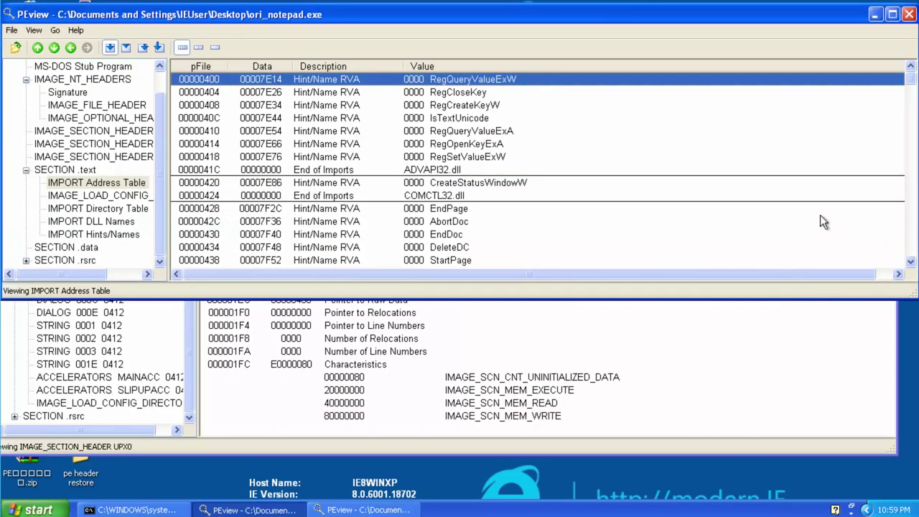
Step: Minimize the PEview windows, review the earlier UPX pack and unpack commands in the command prompt, and close it
click(878, 15)
click(856, 159)
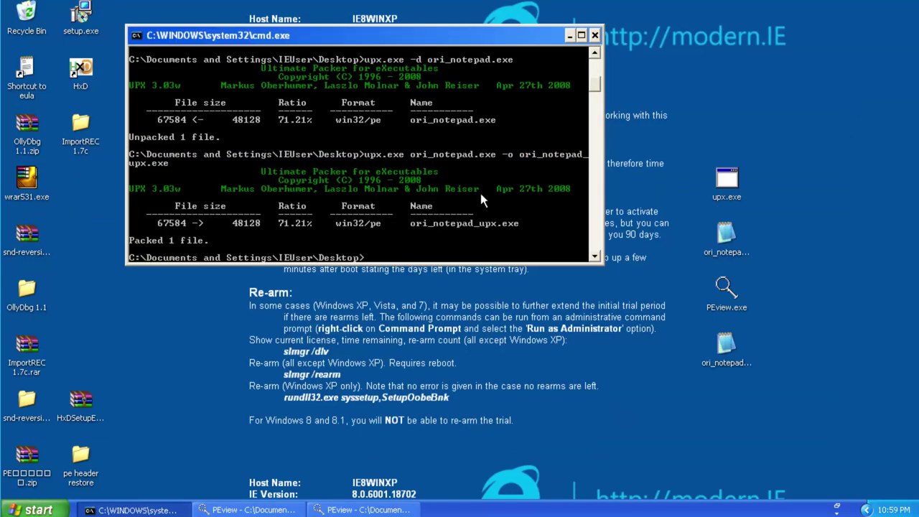
scroll(231, 163, up, 3)
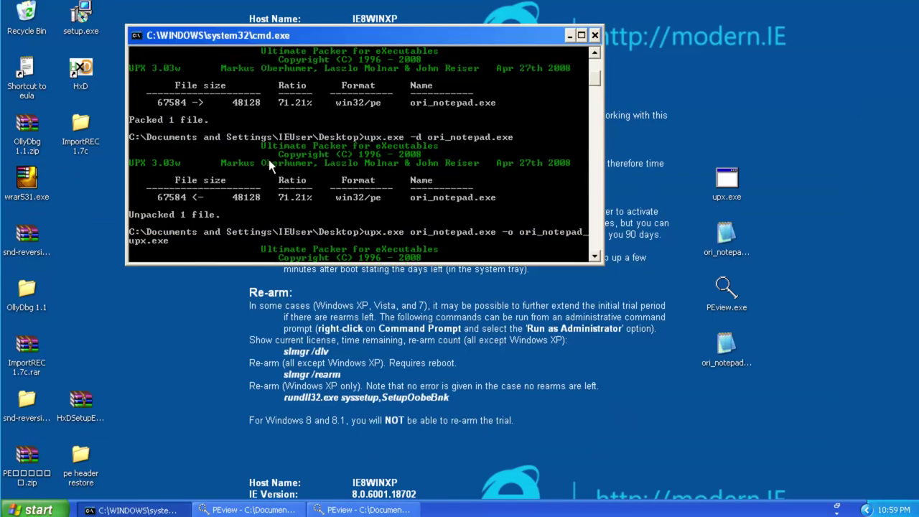
scroll(270, 161, up, 2)
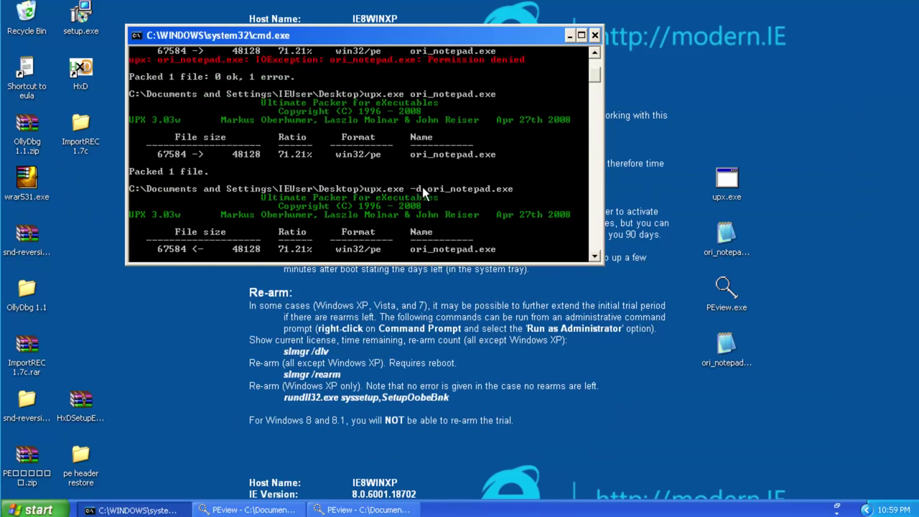
scroll(423, 191, down, 5)
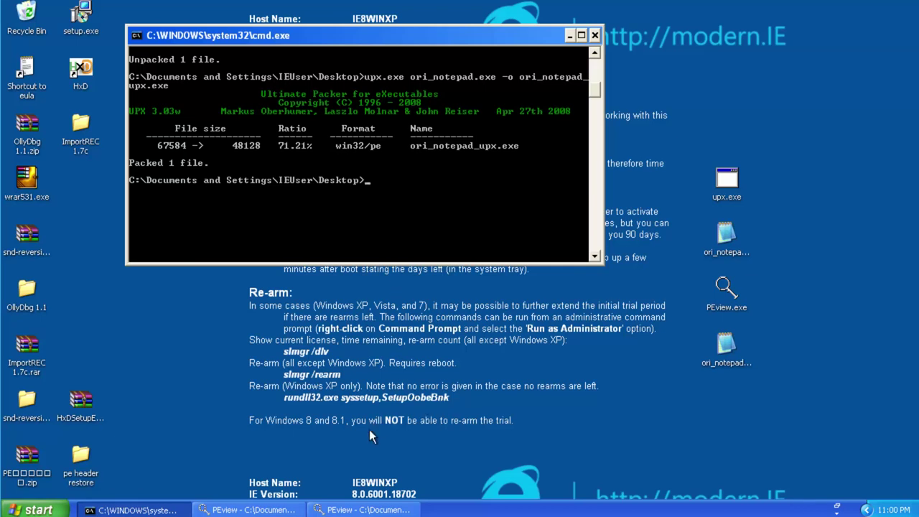
click(594, 36)
Step: Move ori_notepad_upx.exe on the desktop to the spot below the ImportREC 1.7c folder
click(726, 345)
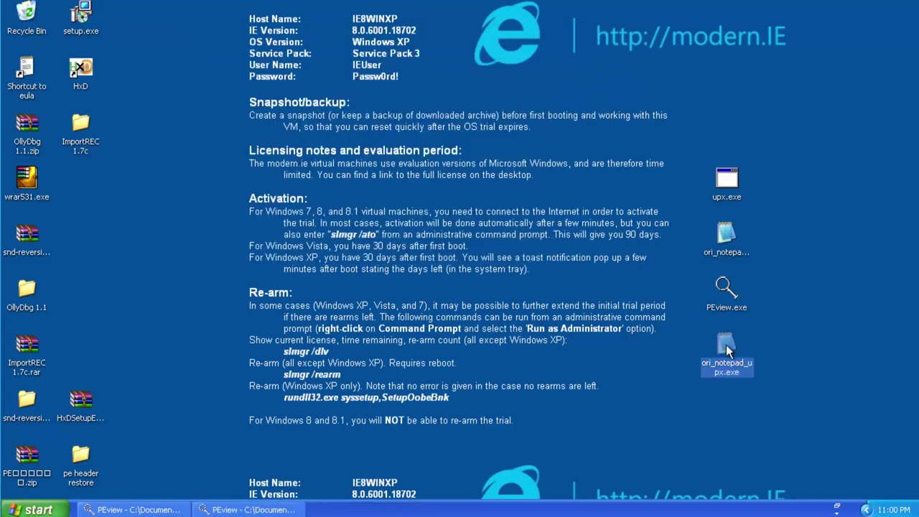
drag(726, 345, 82, 229)
drag(83, 192, 81, 188)
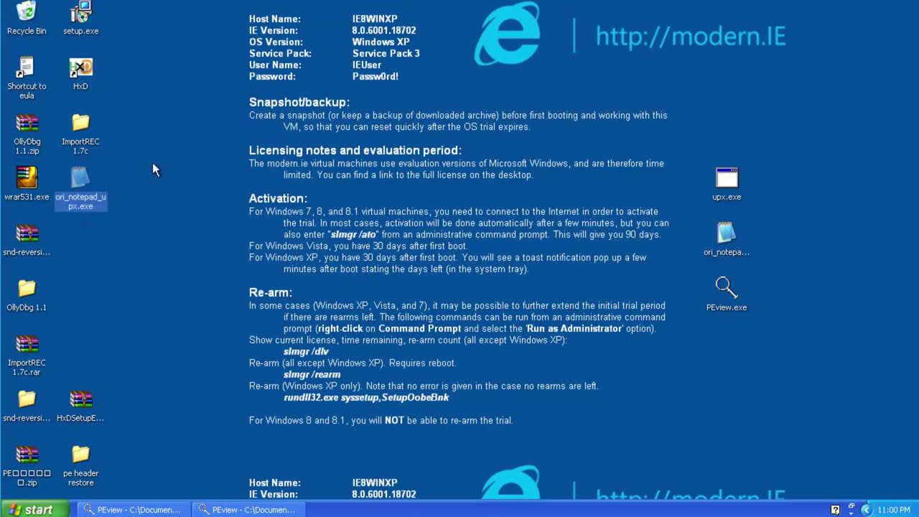
Step: Open ori_notepad_upx.exe in OllyDbg, continue the analysis of the compressed code, and maximize the debugger window
click(69, 197)
right_click(89, 210)
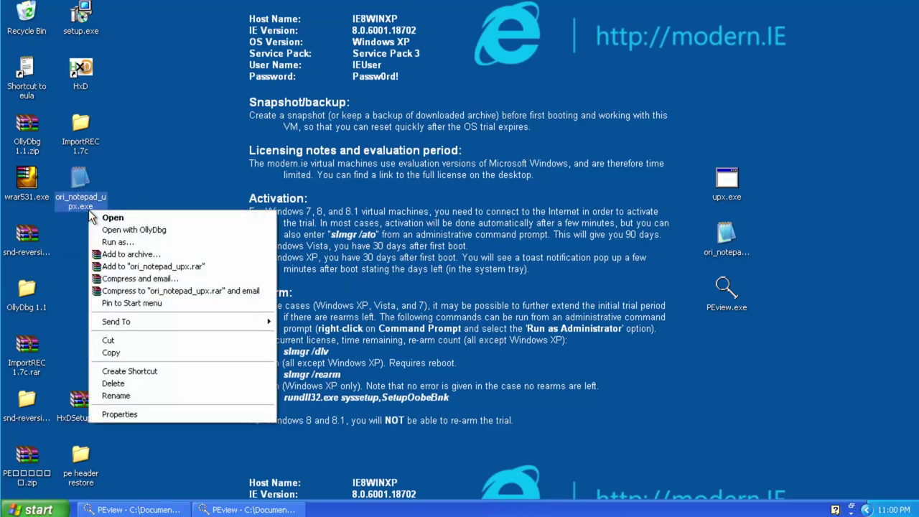
click(125, 232)
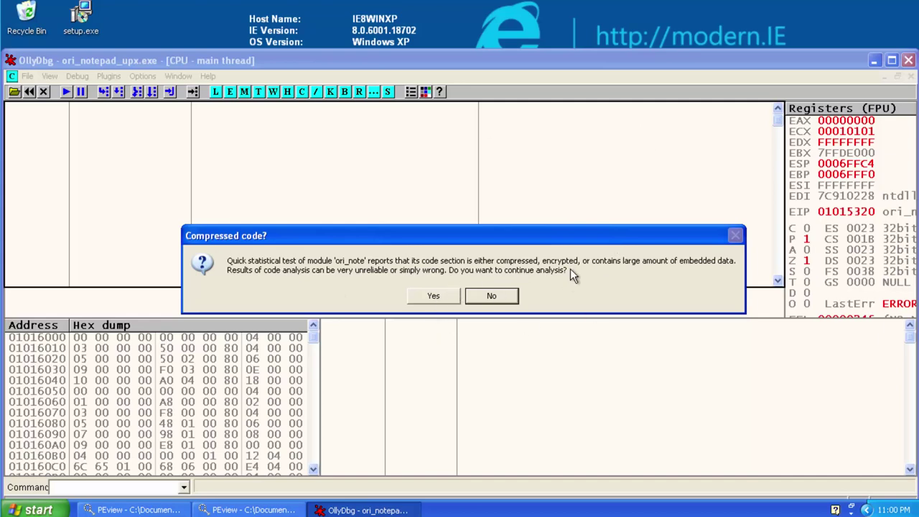
click(434, 302)
double_click(502, 61)
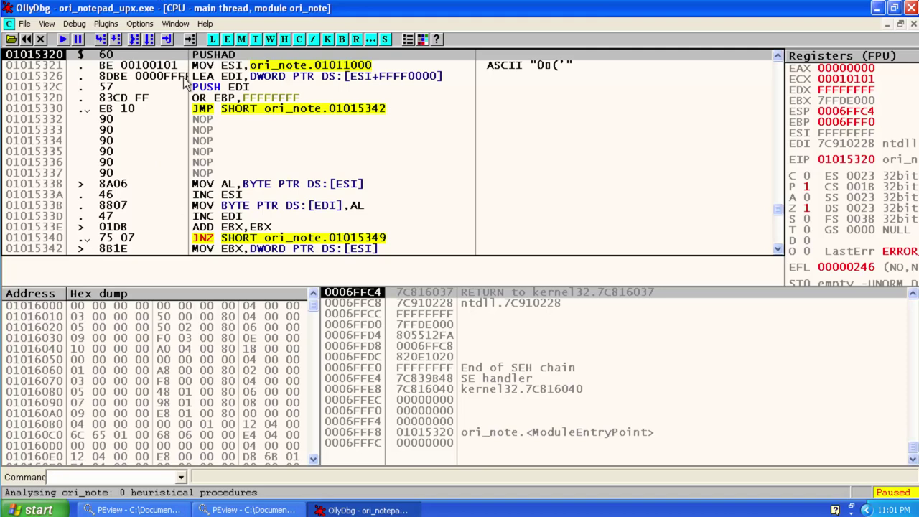
Step: Add the comment "asdfasdfasdf" to the JB instruction at 01015349 and set a breakpoint on that line
scroll(185, 82, down, 4)
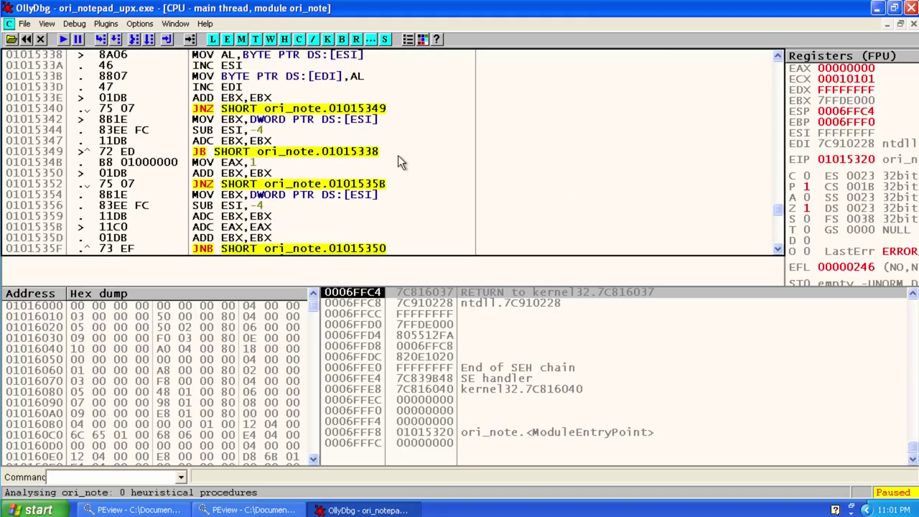
click(397, 156)
key(semicolon)
text(asdfasdfasdf)
key(Return)
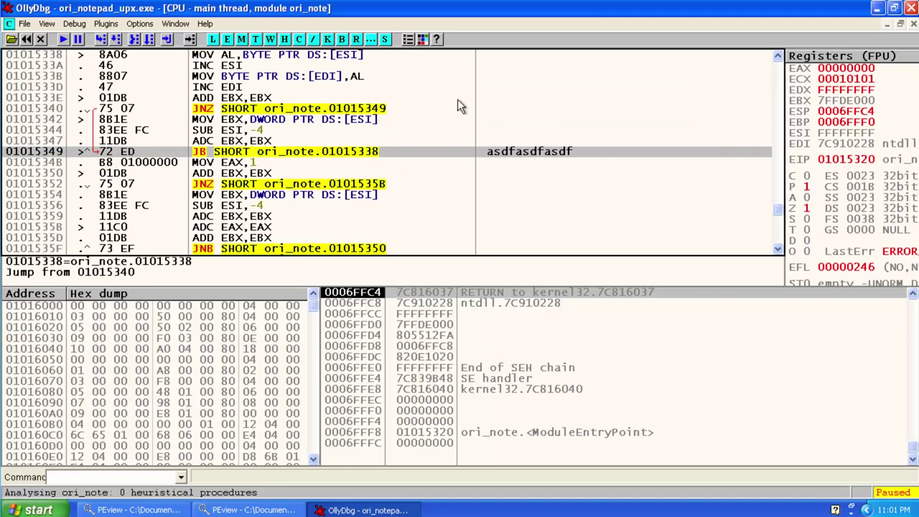
key(F2)
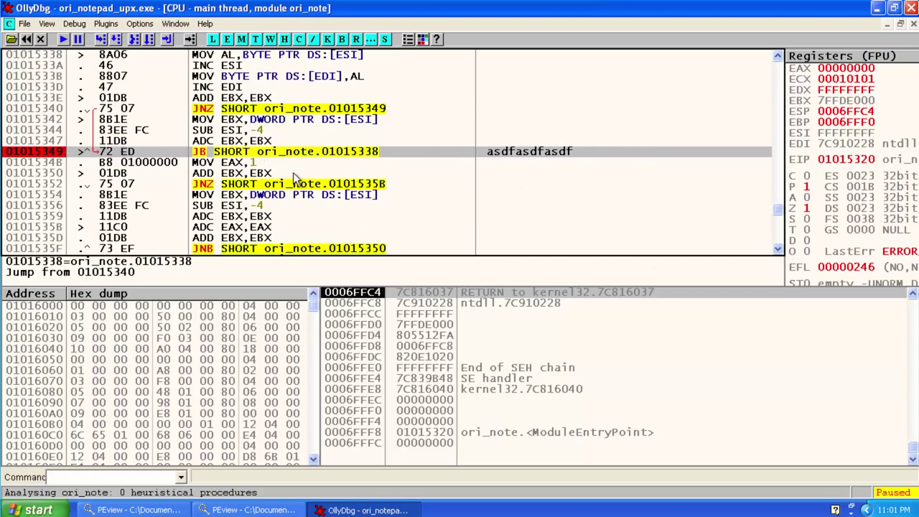
Step: Examine the unpacking stub's code between the JB at 01015349 and the PUSHAD at entry point 01015320
drag(46, 141, 45, 152)
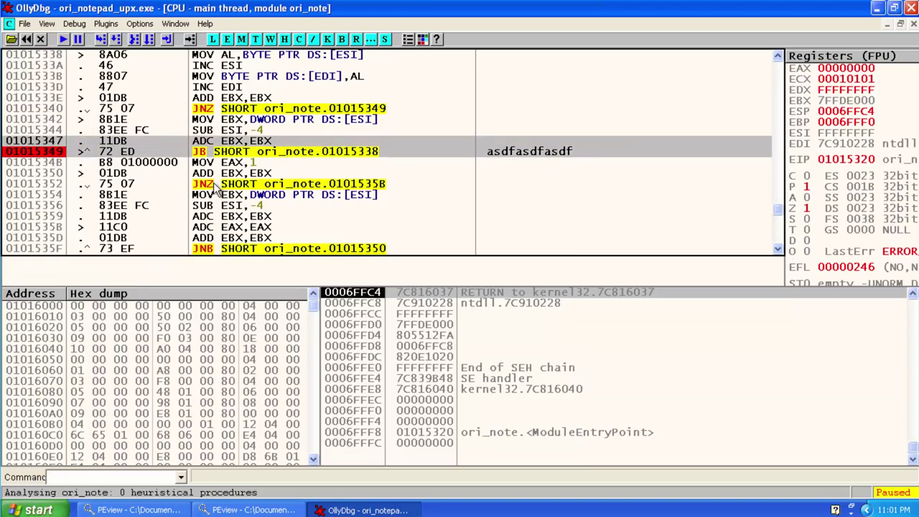
scroll(215, 185, up, 1)
click(265, 167)
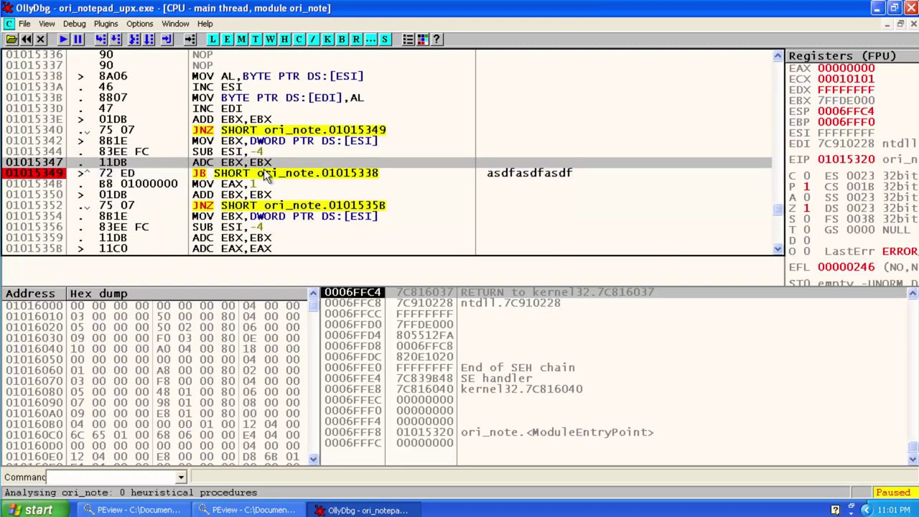
click(265, 174)
scroll(182, 195, up, 5)
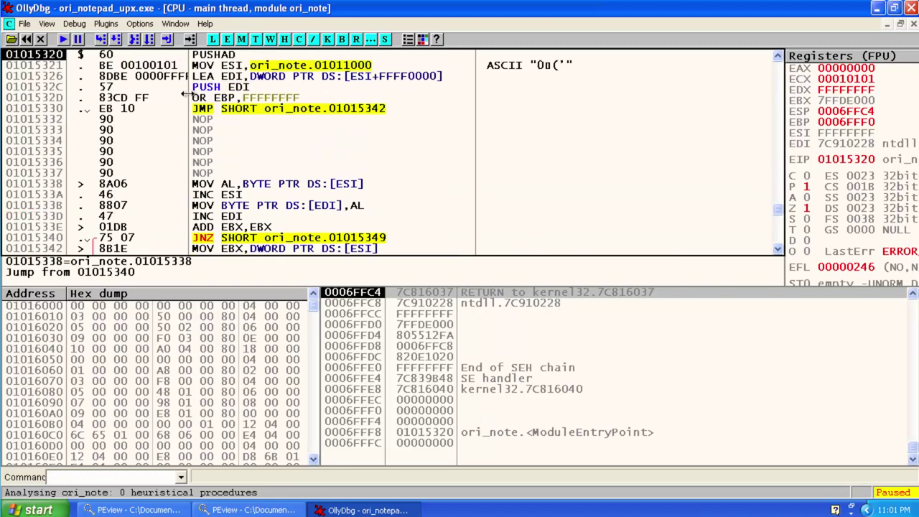
click(207, 56)
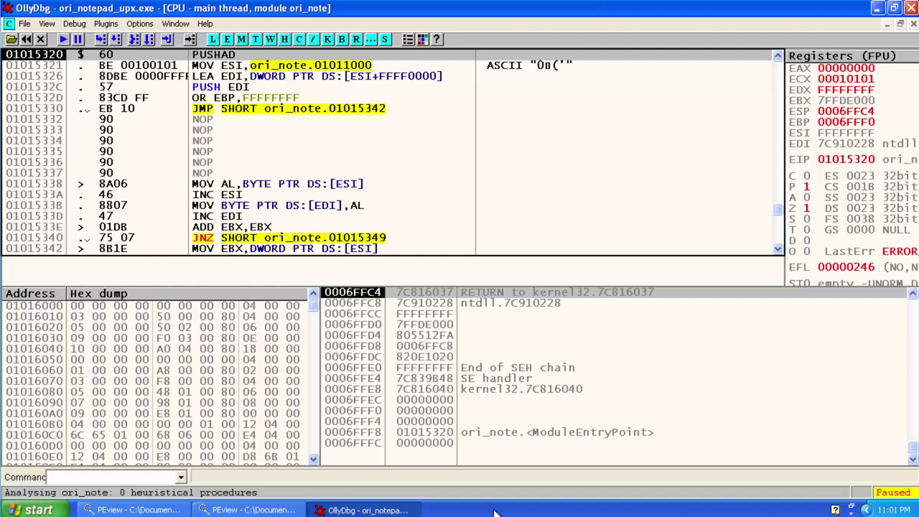
click(246, 68)
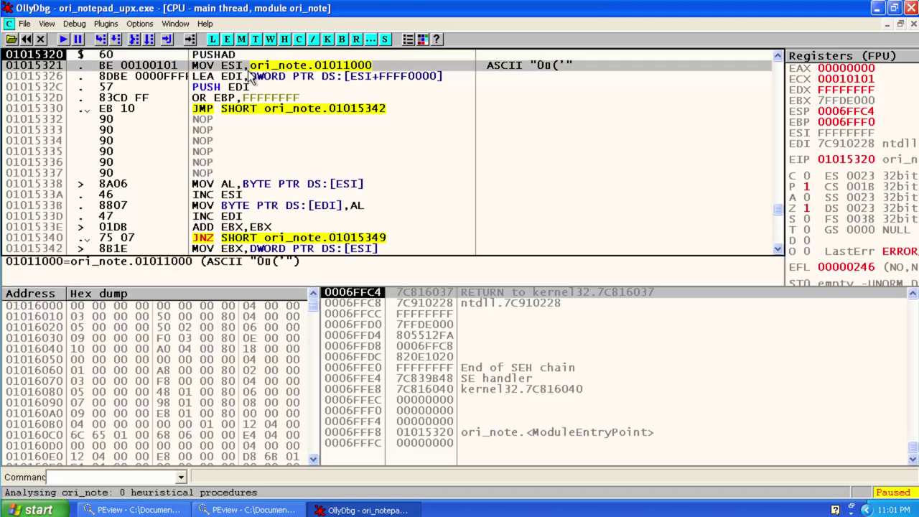
click(254, 58)
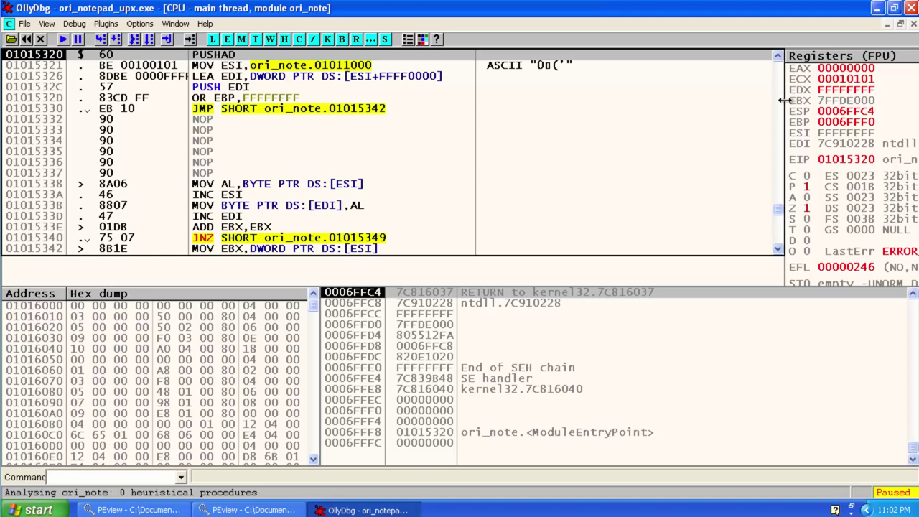
Step: Widen the registers pane to show full register details, and step over the PUSHAD instruction at 01015320
drag(784, 94, 603, 117)
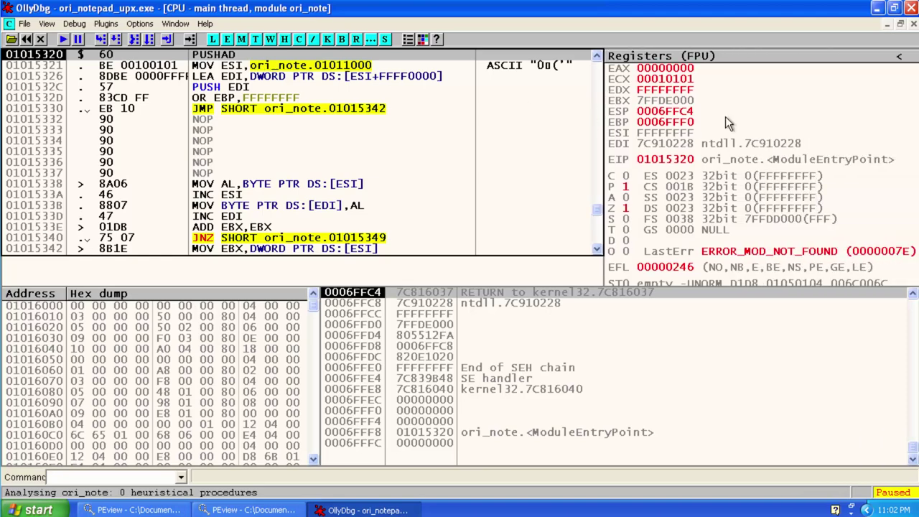
click(679, 72)
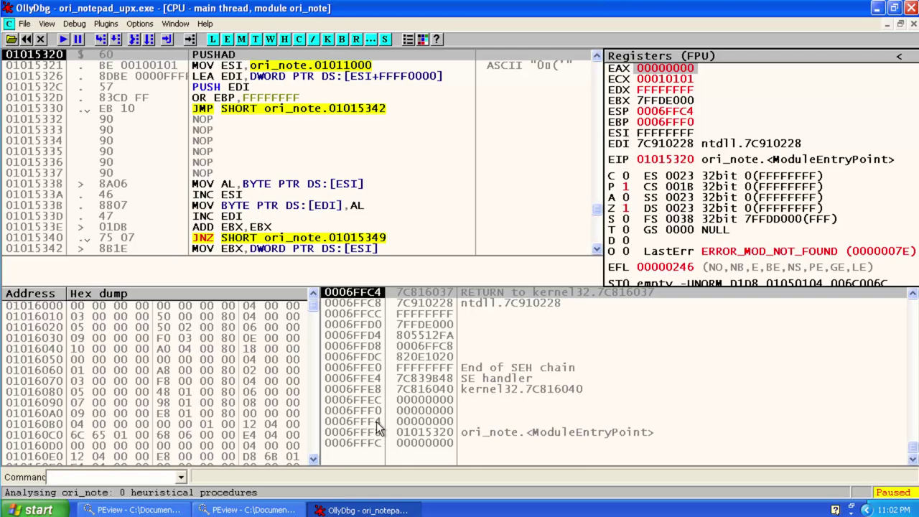
click(76, 53)
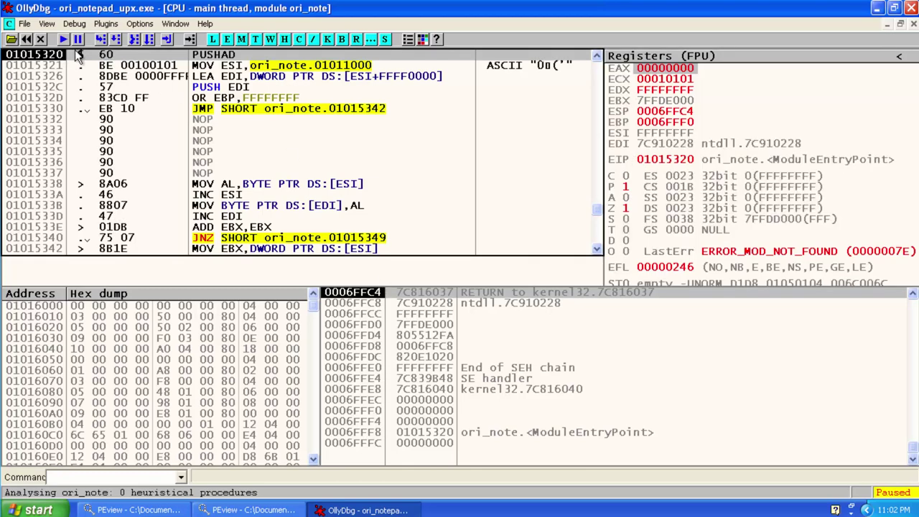
click(116, 42)
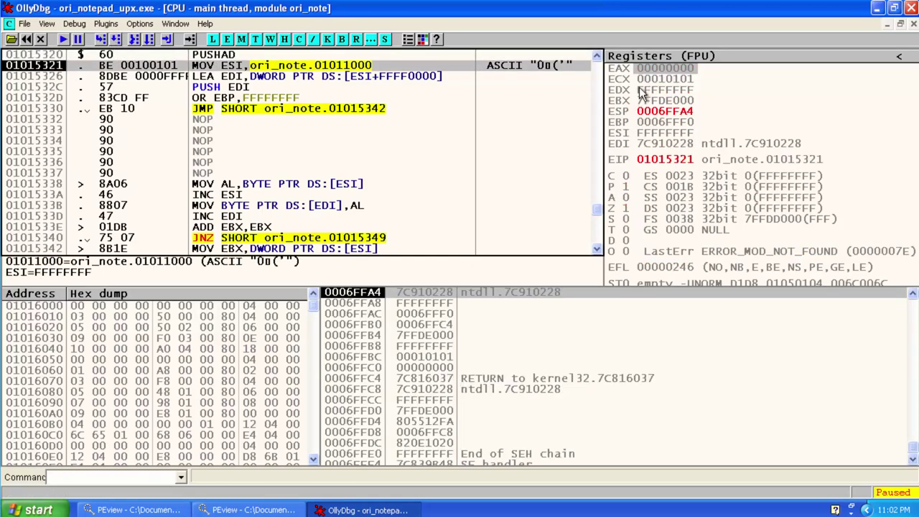
Step: Compare the EDI through EAX registers with the pushed stack values, selecting stack entries 0006FFA4 to 0006FFC0
click(406, 296)
click(675, 143)
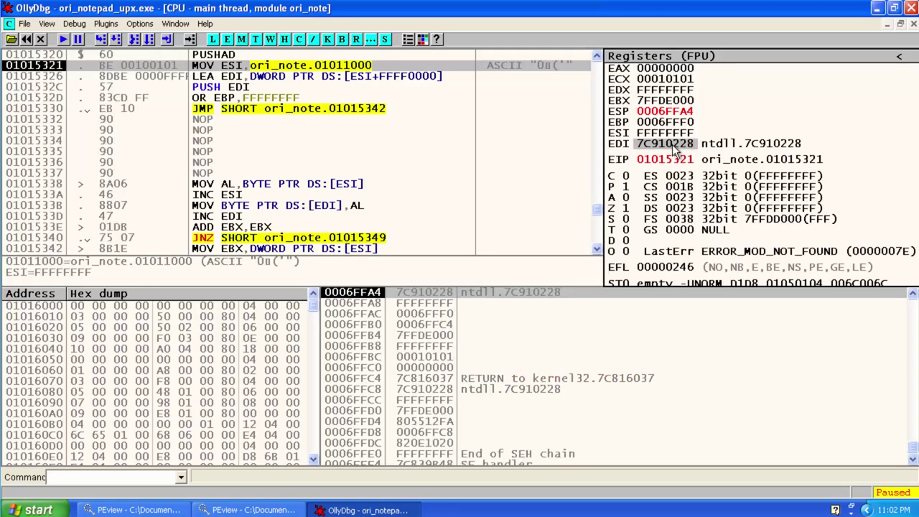
click(675, 70)
shift+click(438, 368)
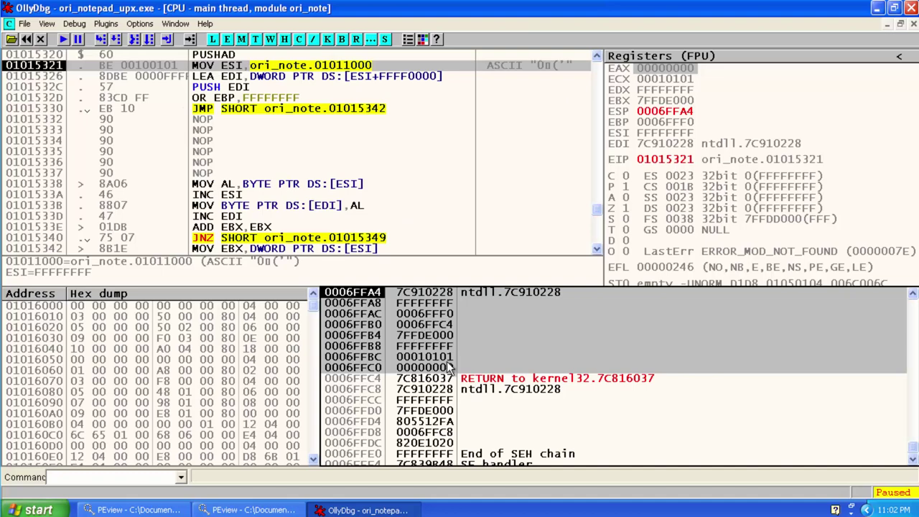
double_click(234, 77)
text(POPAD)
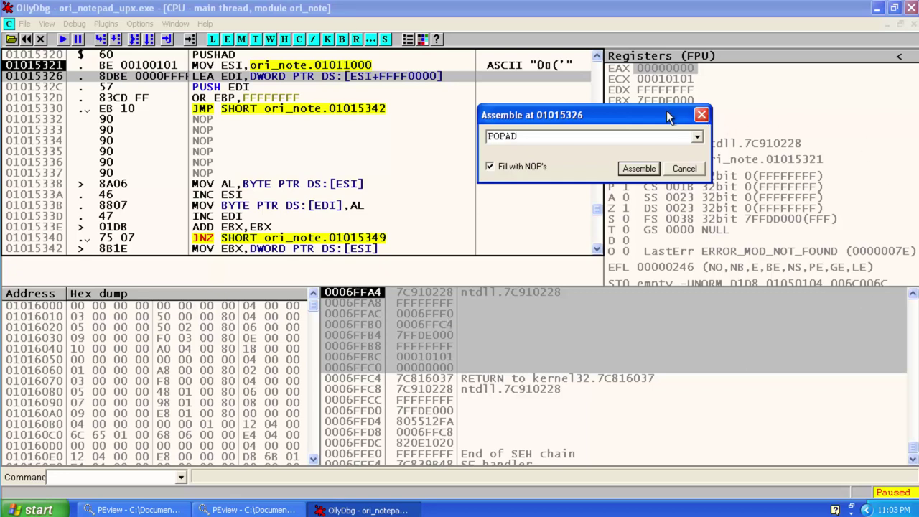
drag(667, 111, 562, 96)
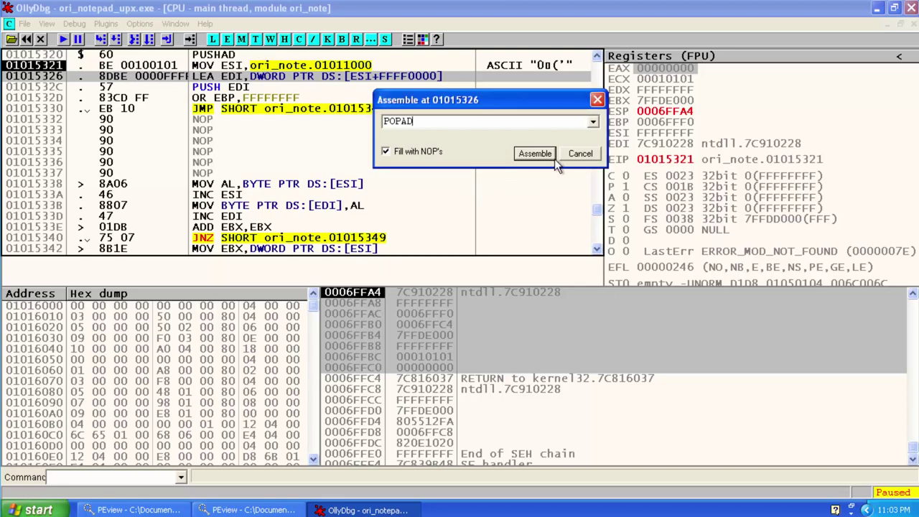
click(575, 159)
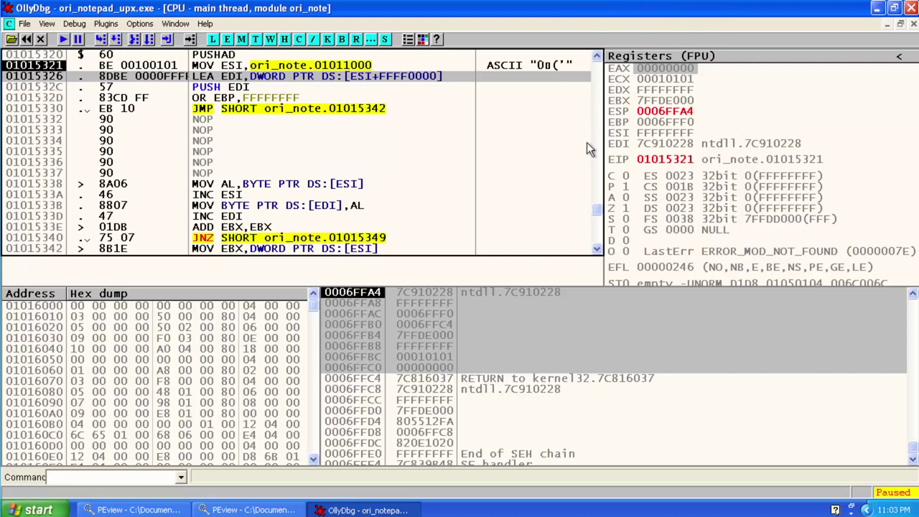
Step: Recheck the registers against the saved stack values, and highlight the stub code that follows PUSHAD from 01015321 to 0101533D
click(673, 78)
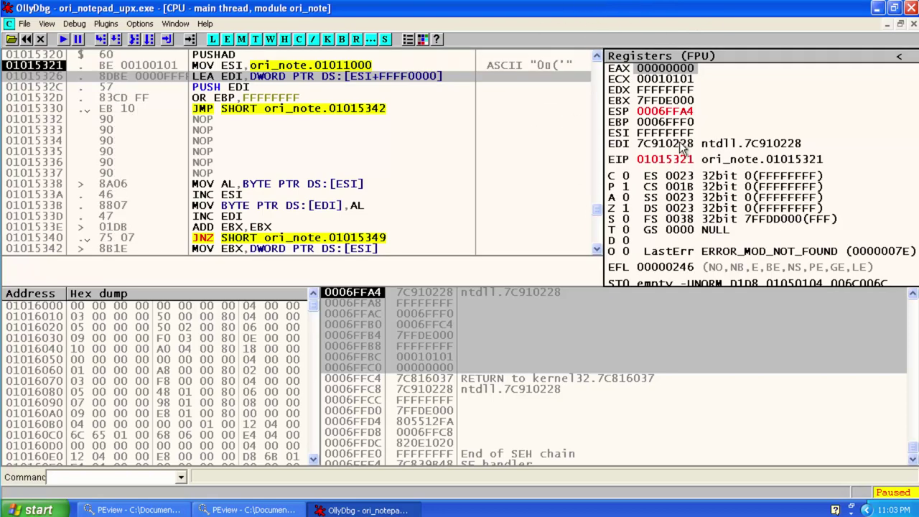
click(421, 296)
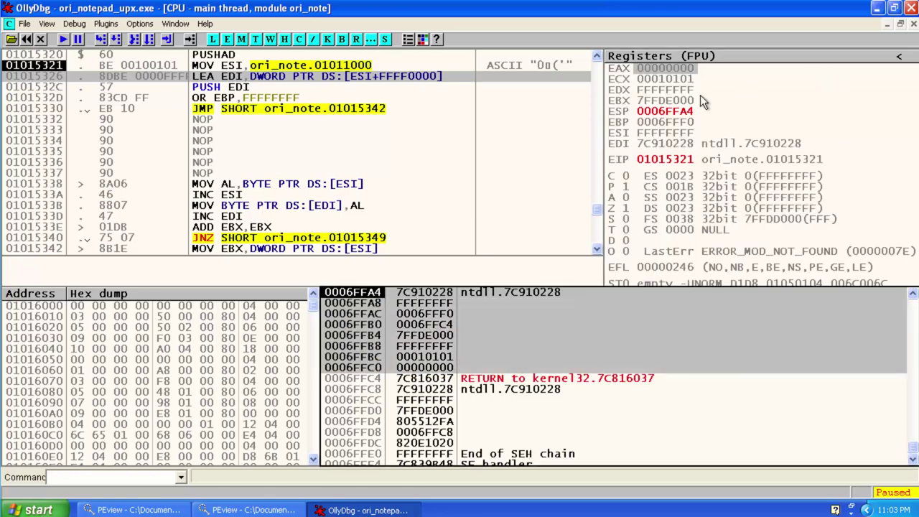
click(268, 69)
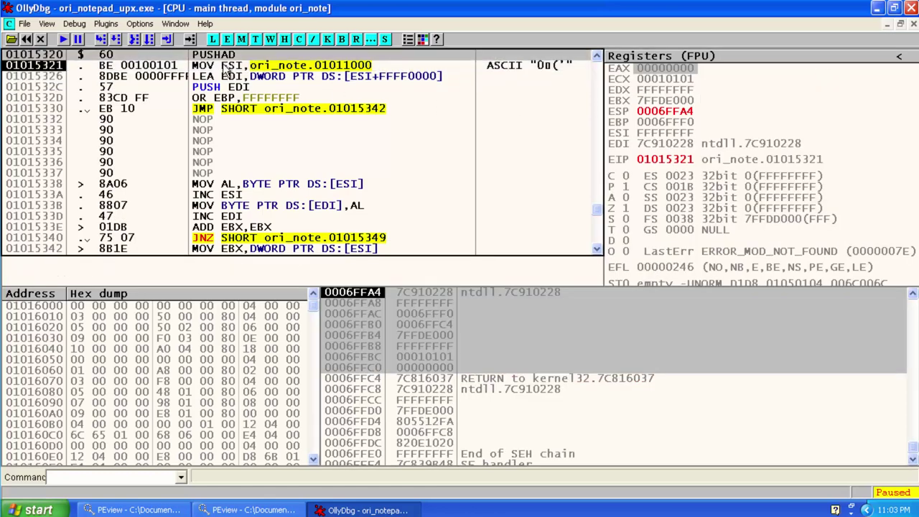
drag(240, 68, 269, 225)
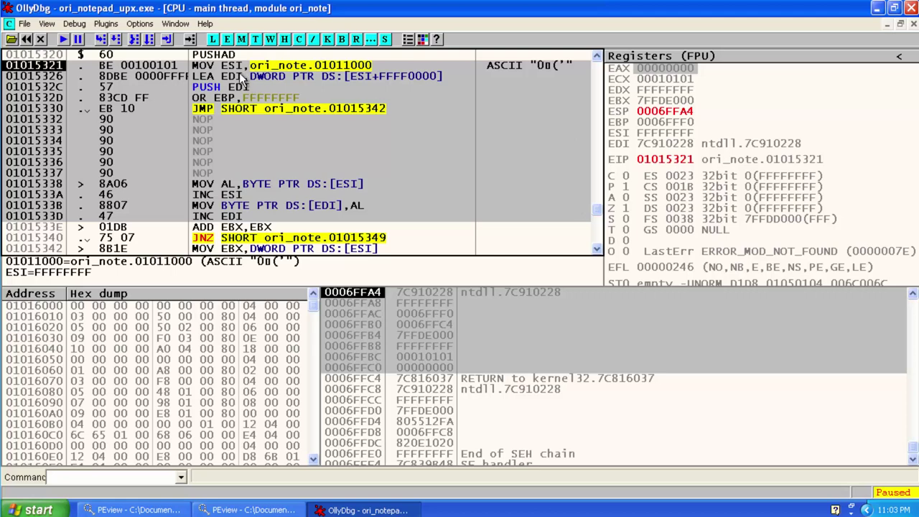
click(229, 94)
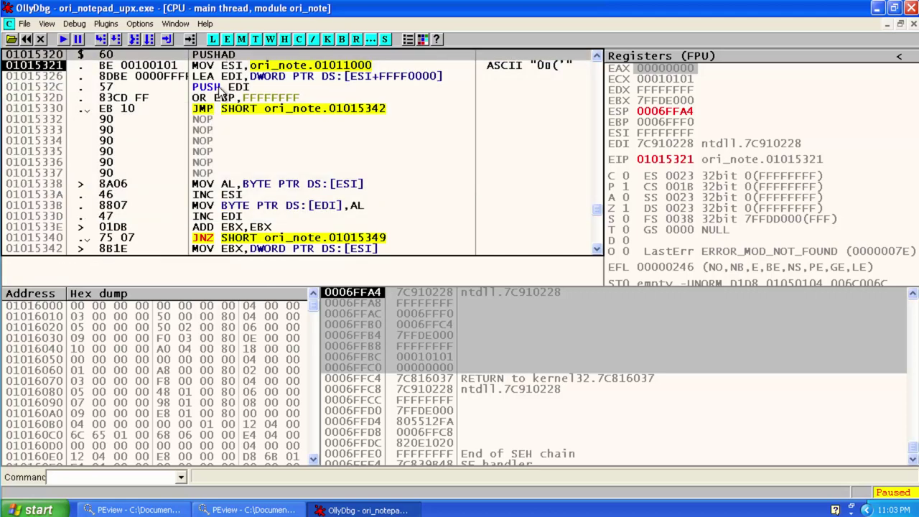
Step: Search the entire code block for a POPAD command and inspect the code around the match
key(ctrl+e)
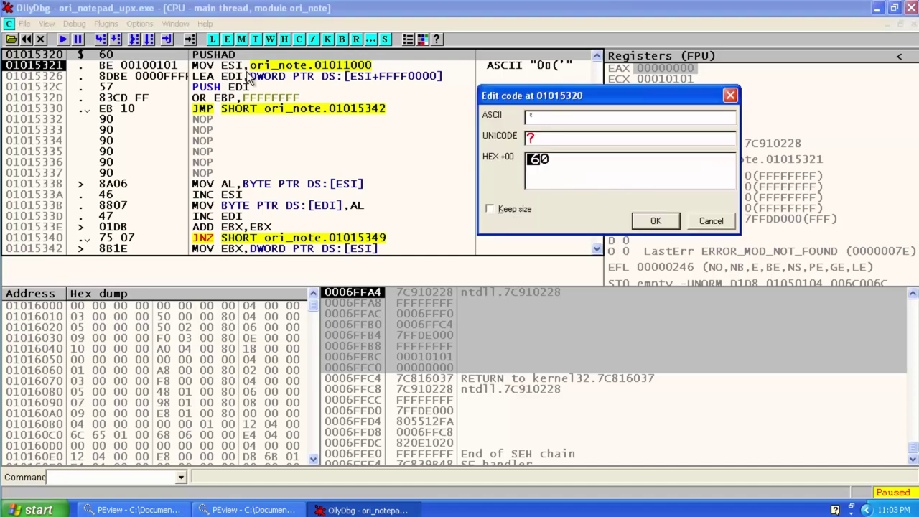
key(Escape)
key(ctrl+f)
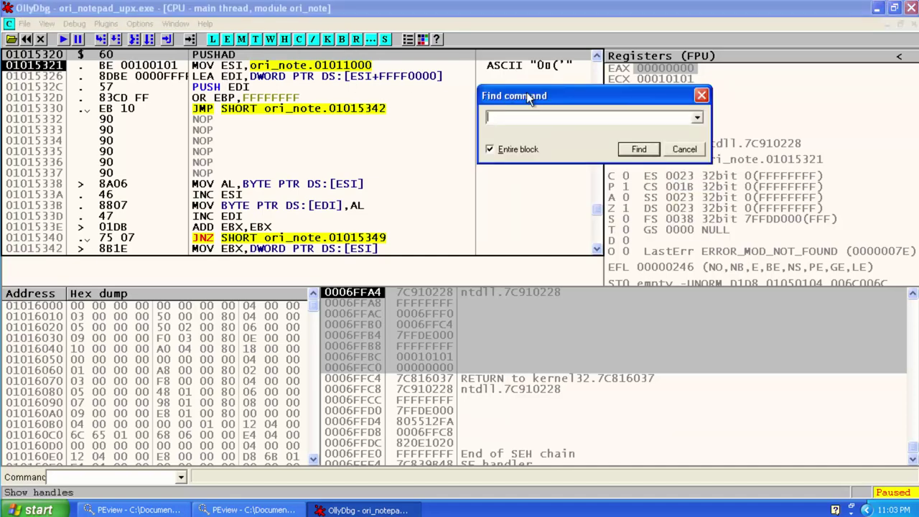
drag(527, 92, 237, 102)
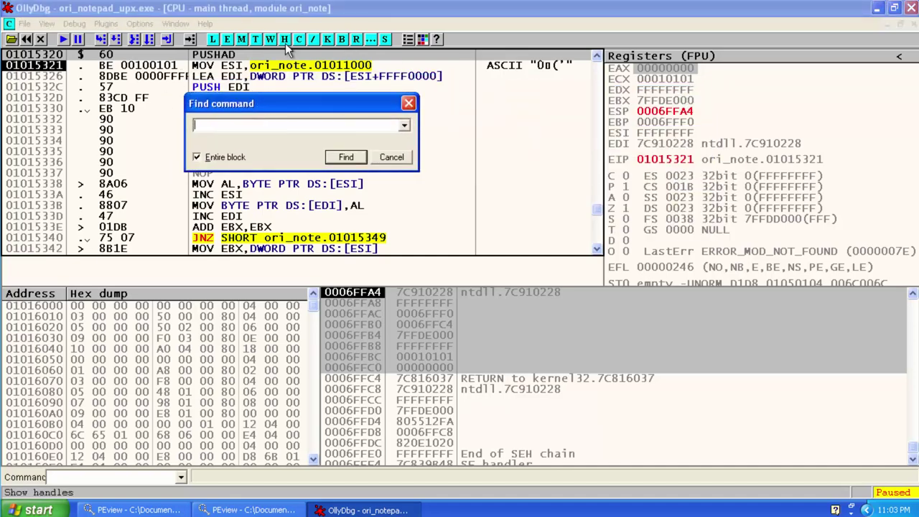
text(POPAD)
click(341, 157)
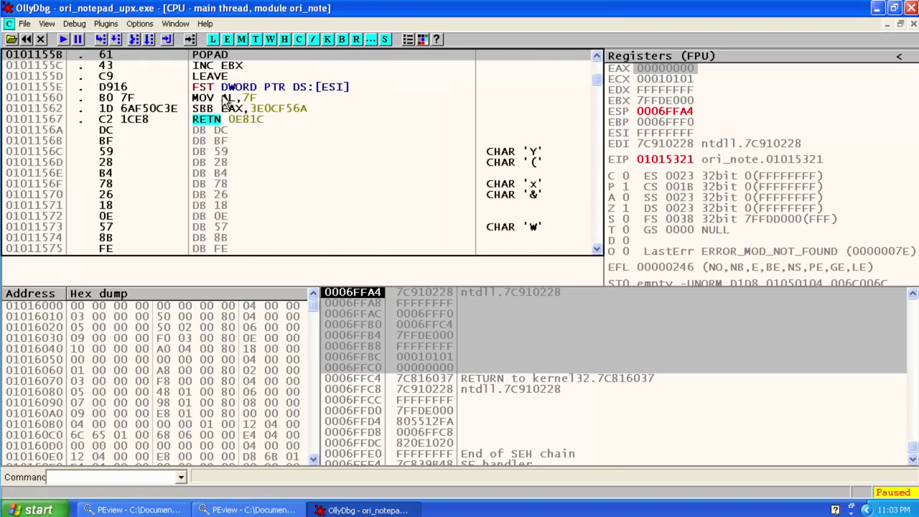
scroll(226, 104, up, 1)
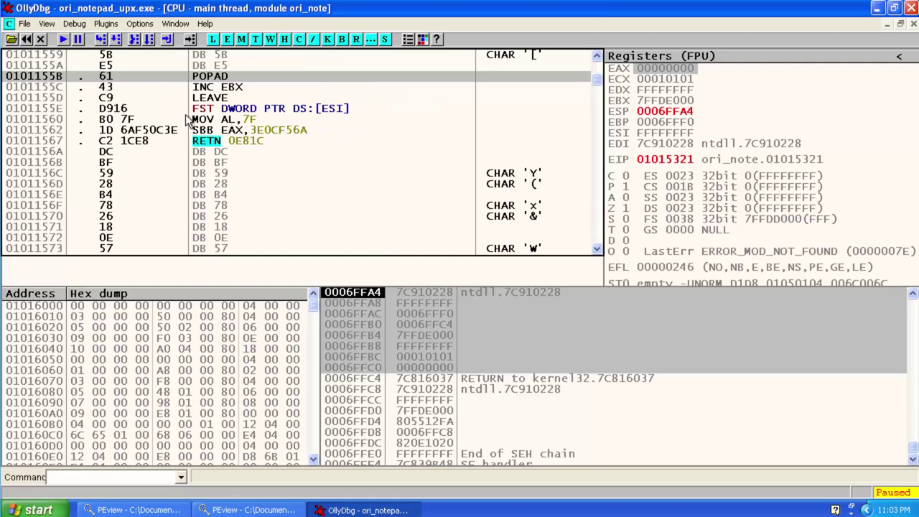
scroll(474, 106, up, 4)
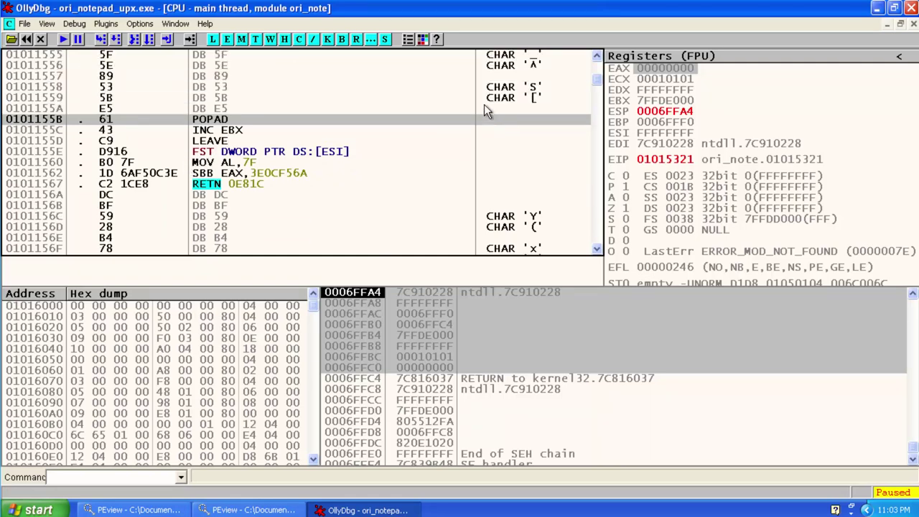
Step: Return the disassembly to the current instruction at 01015321 and select the PUSHAD at 01015320
click(298, 41)
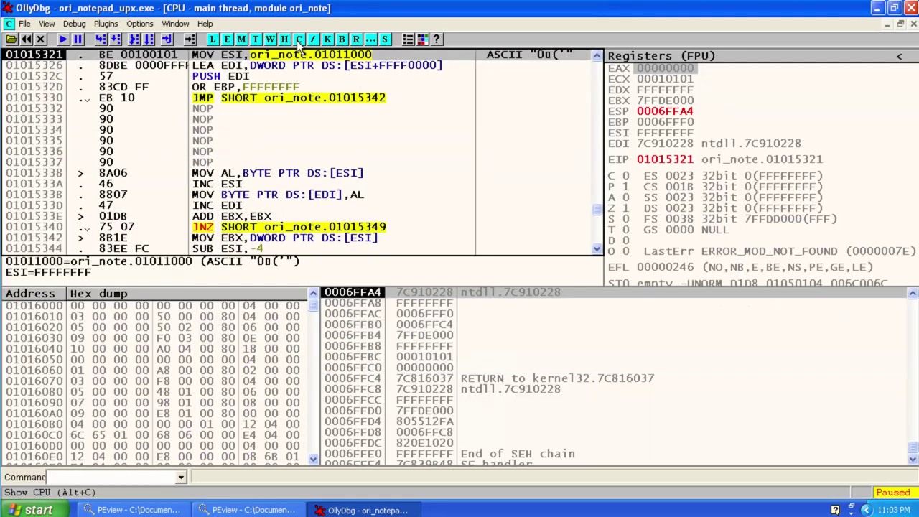
click(218, 65)
click(214, 55)
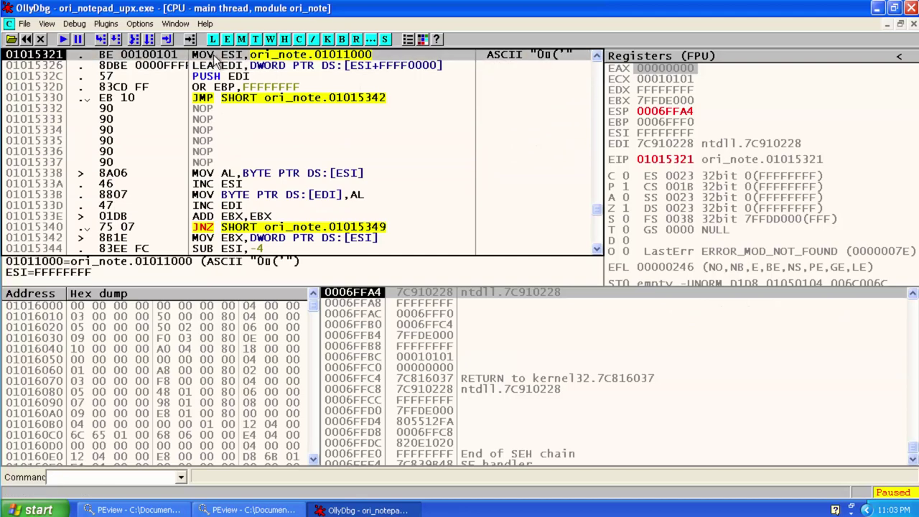
scroll(285, 93, up, 1)
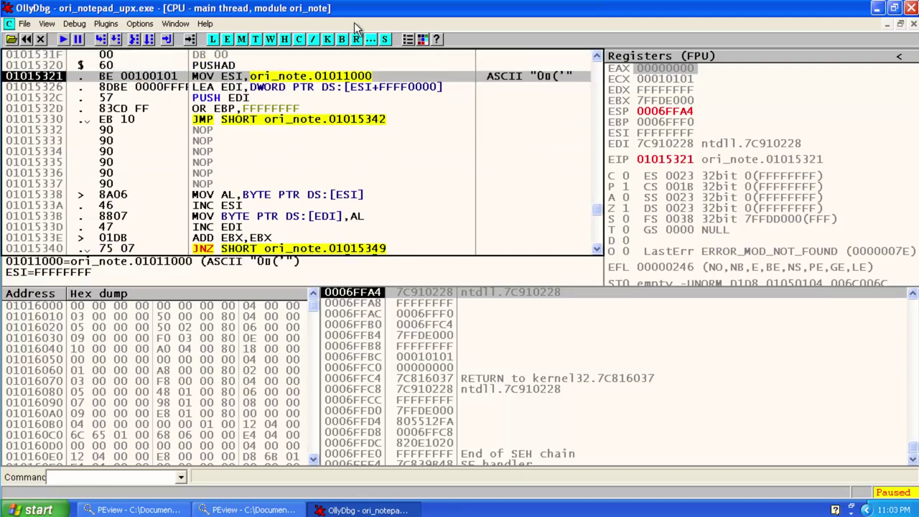
click(86, 63)
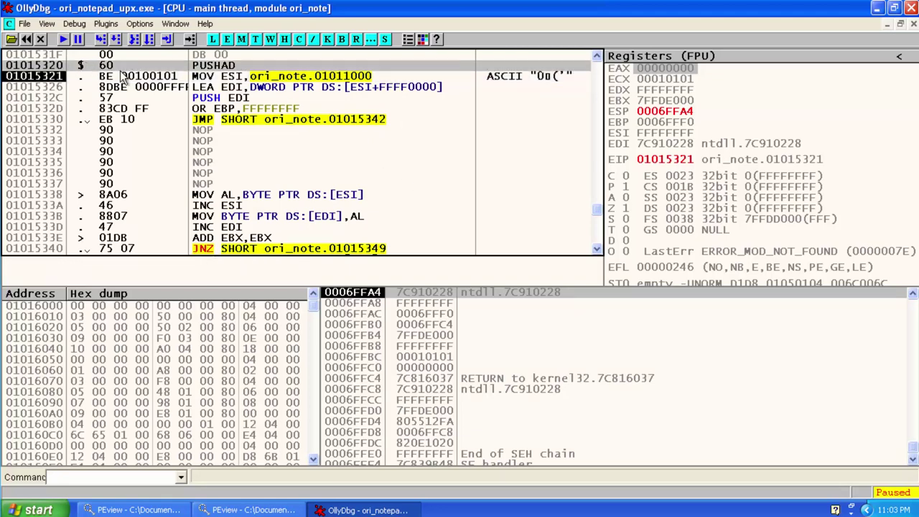
click(597, 250)
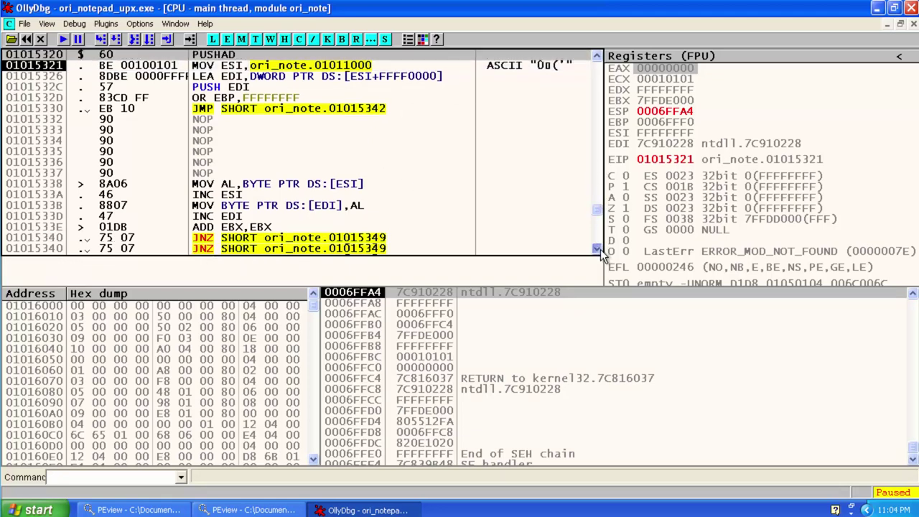
Step: Review the saved register values on the stack, selecting entries 0006FFA4 and 0006FFA8
click(407, 314)
click(422, 296)
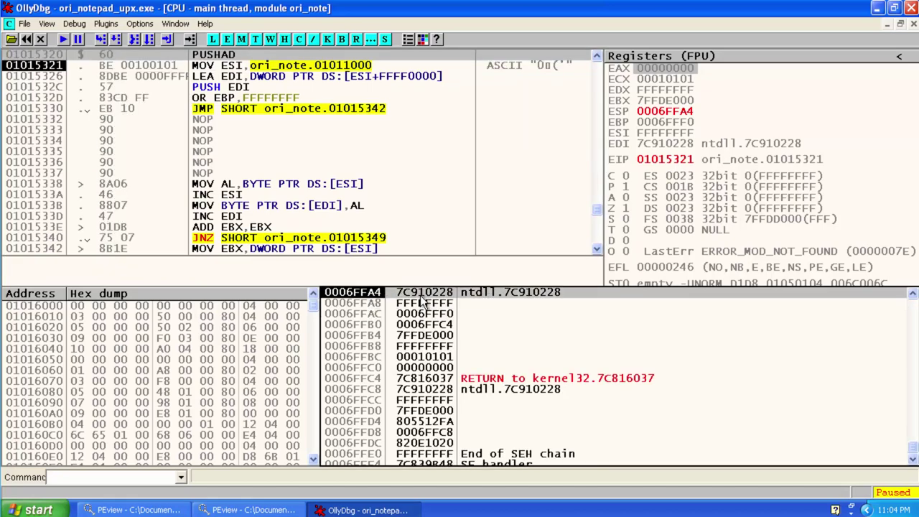
click(423, 304)
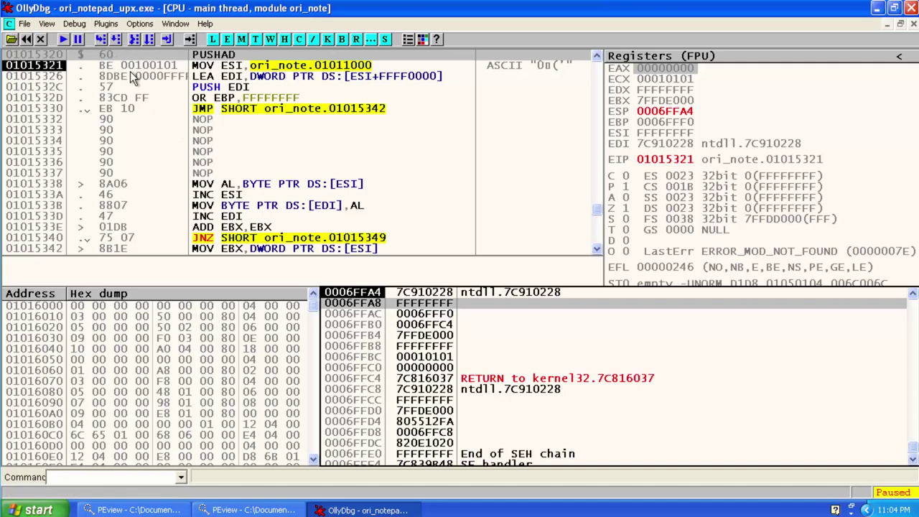
Step: Animate over the unpacking stub, resume the animation past the breakpoint at 01015349, and pause it in the byte-copy loop
click(75, 24)
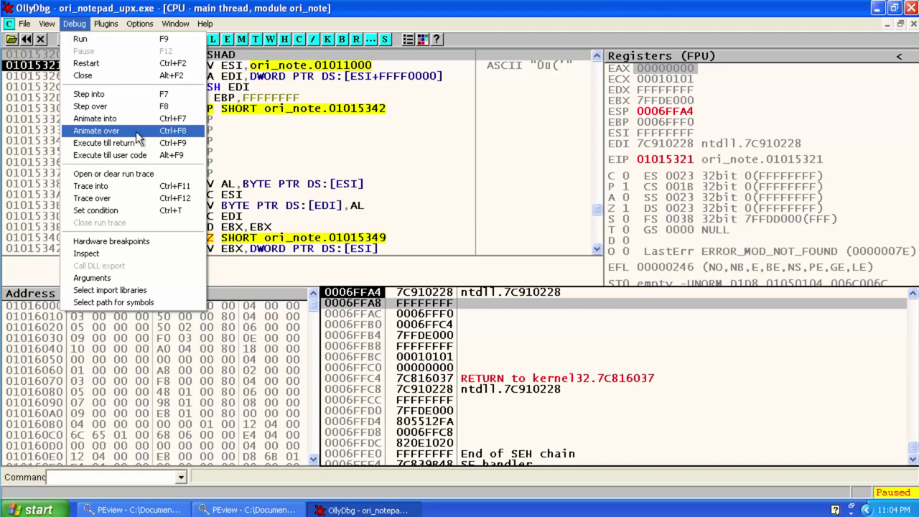
click(138, 135)
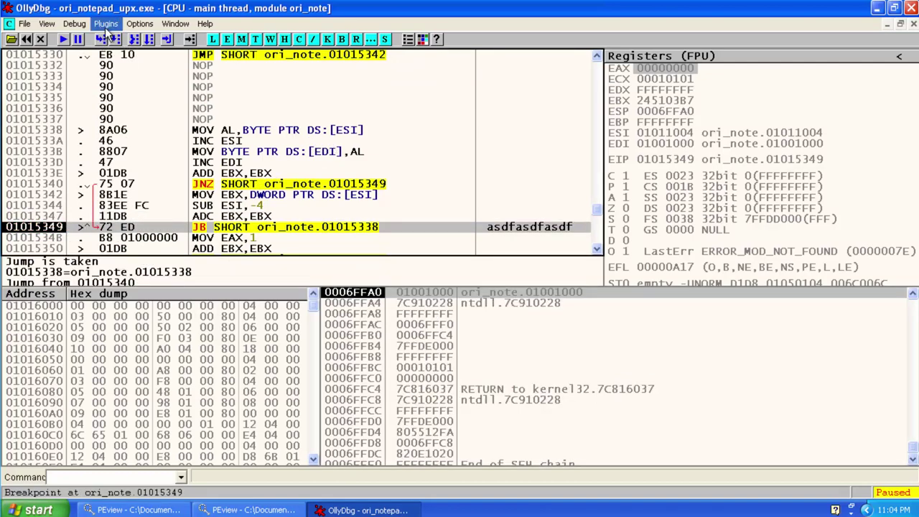
click(74, 24)
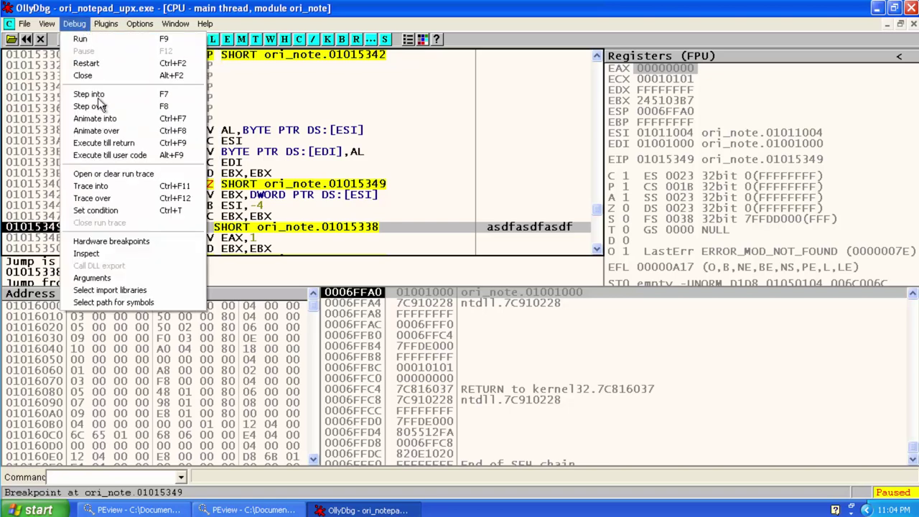
click(117, 134)
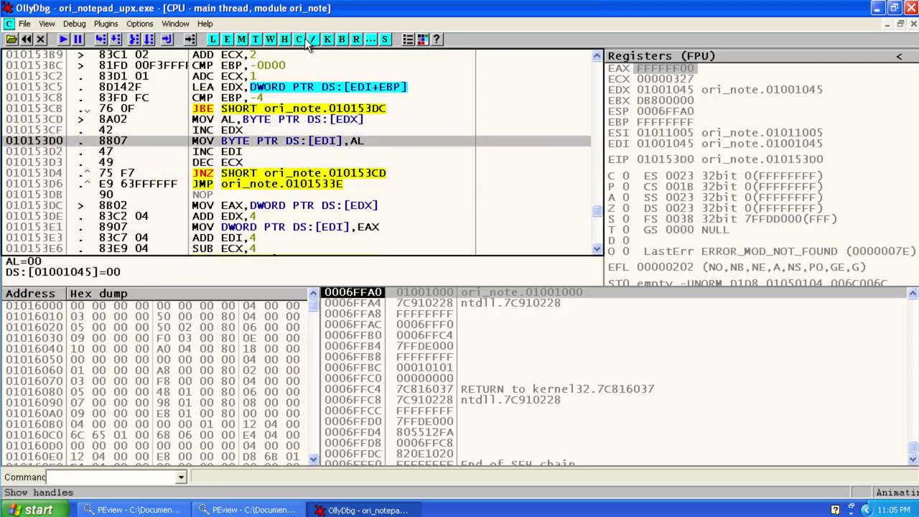
click(80, 42)
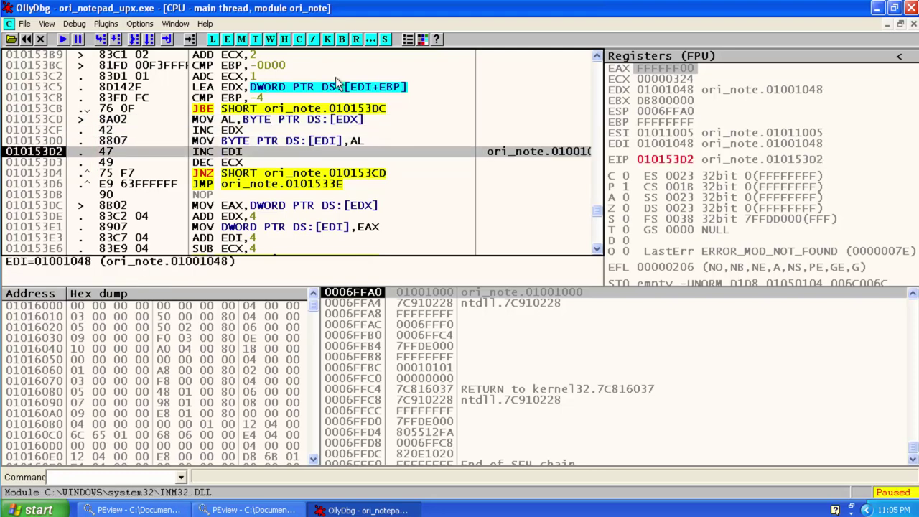
Step: Follow the EDX address in the hex dump to view the memory the copy loop reads from
click(159, 327)
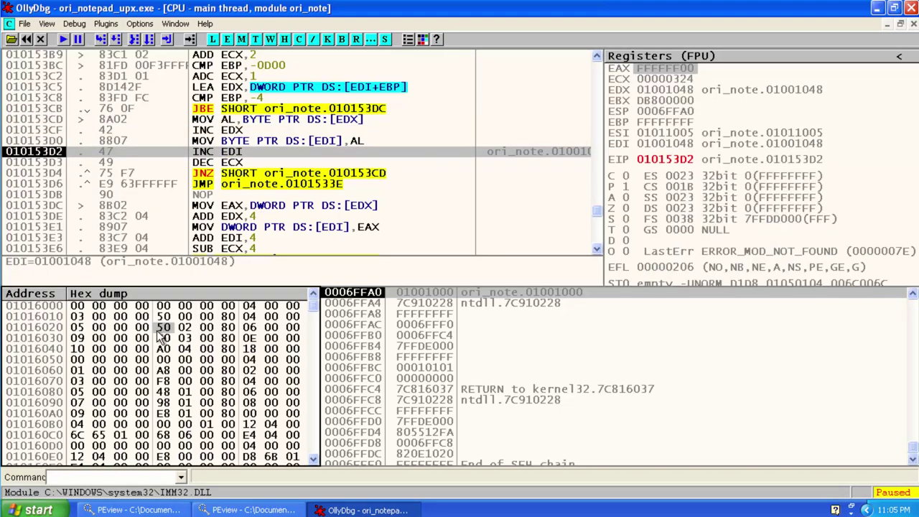
key(ctrl+g)
text(EDX)
key(Return)
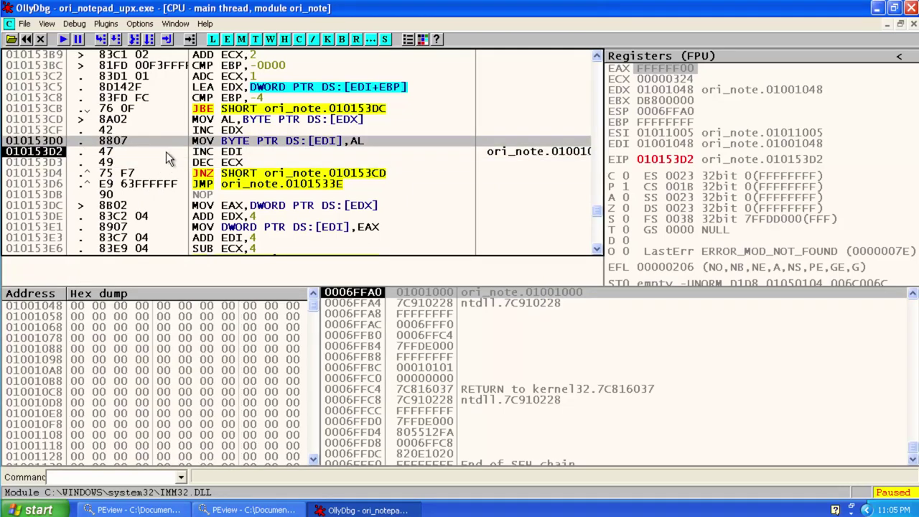
click(79, 23)
mouse_move(106, 24)
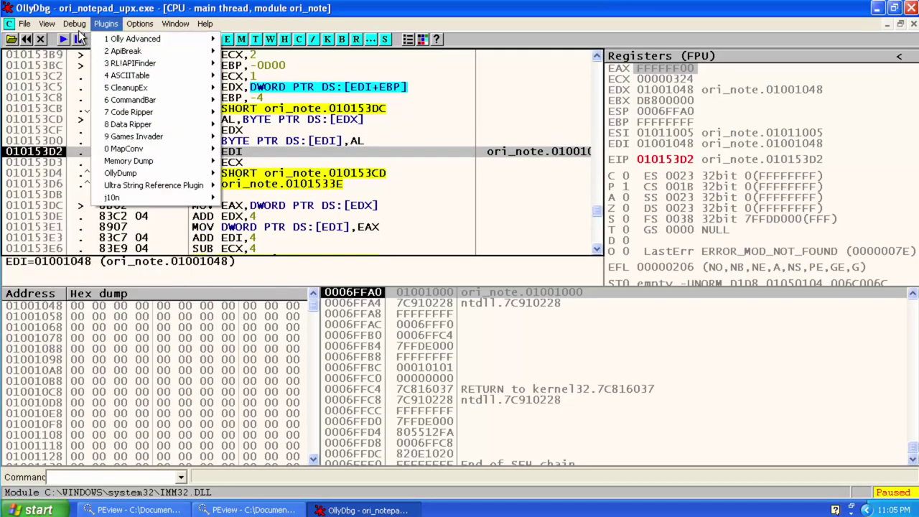
mouse_move(78, 24)
click(122, 381)
key(ctrl+g)
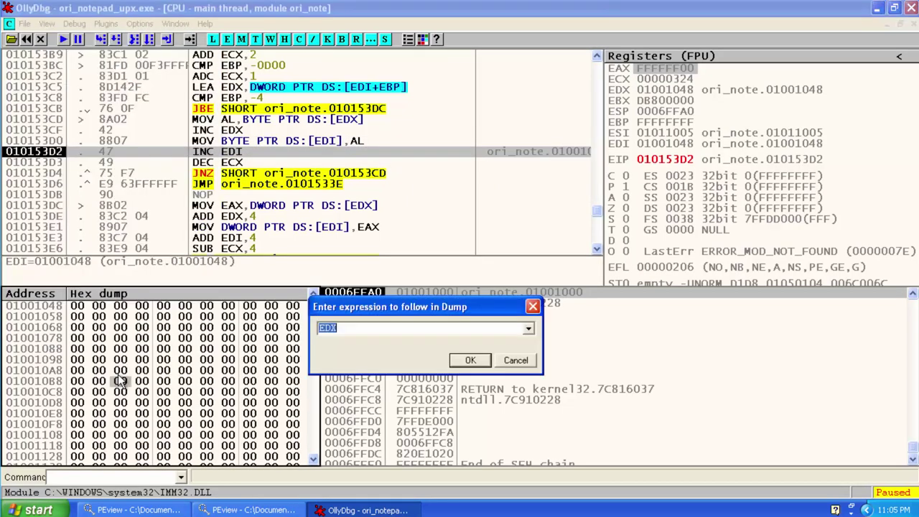
drag(361, 305, 311, 227)
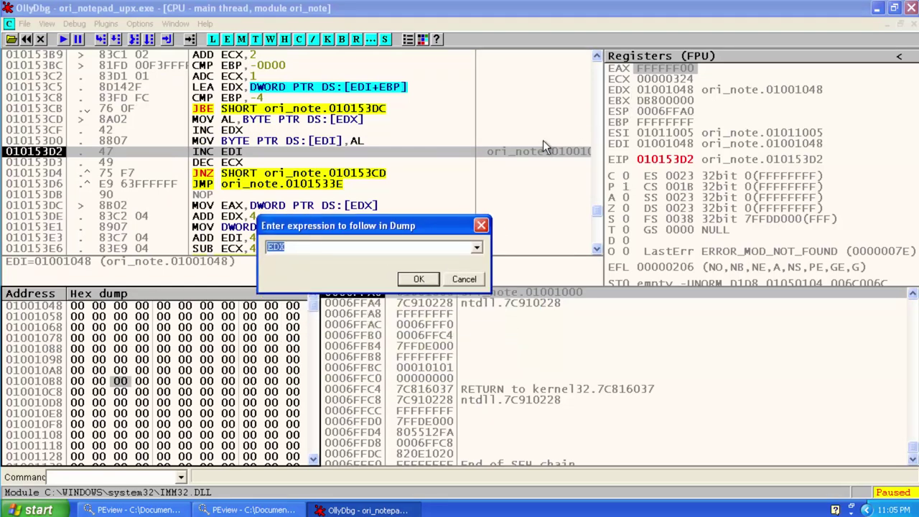
click(417, 283)
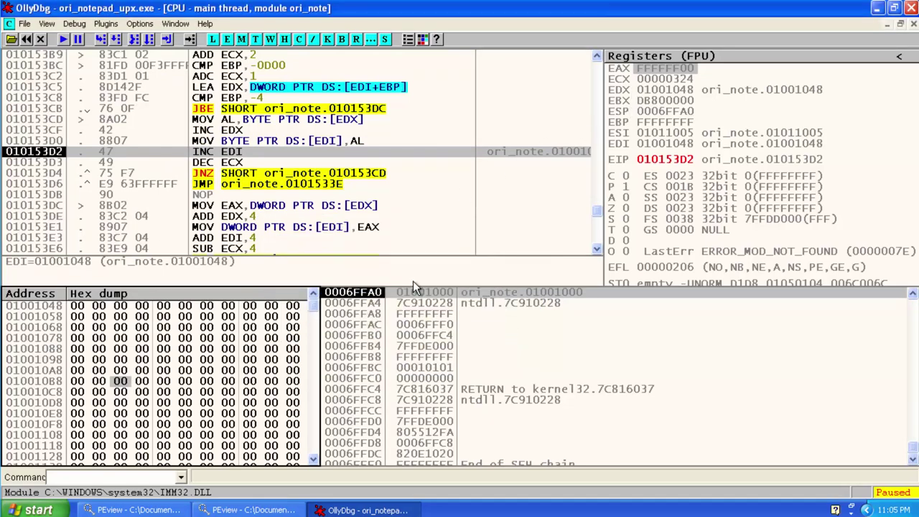
Step: Animate over the copy loop again, pause it, and select the EDI register value
click(84, 24)
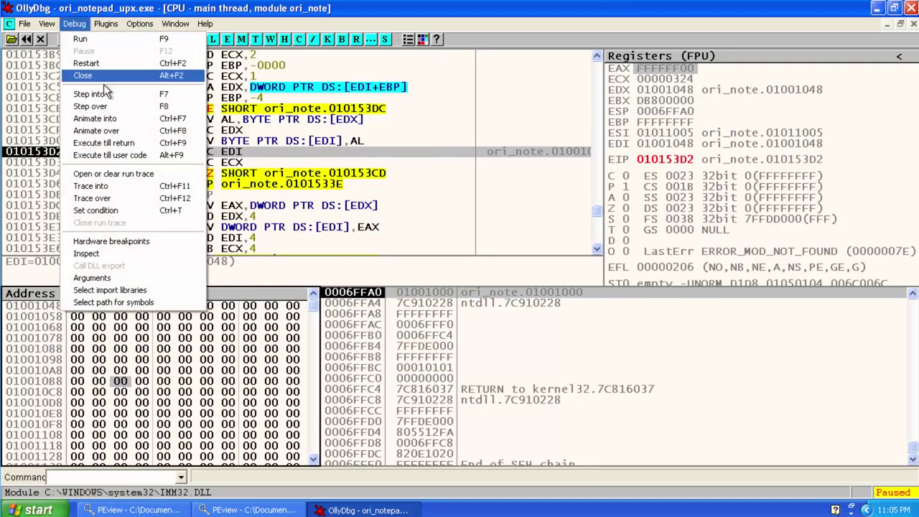
click(112, 132)
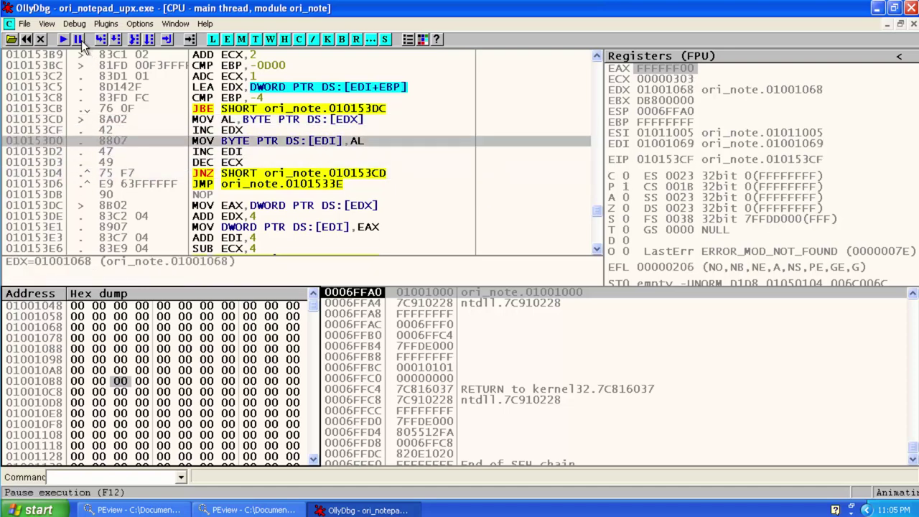
key(F12)
click(655, 146)
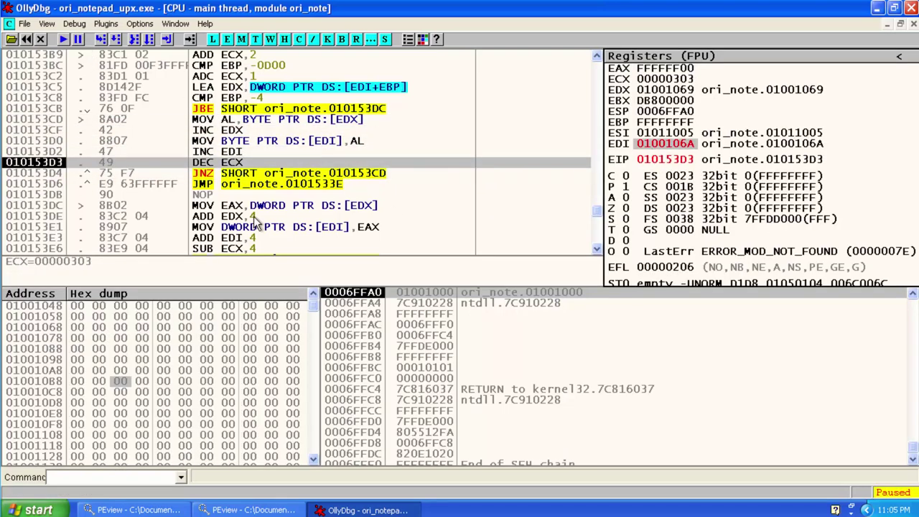
Step: Follow the EDI address in the hex dump and examine the destination memory
key(ctrl+g)
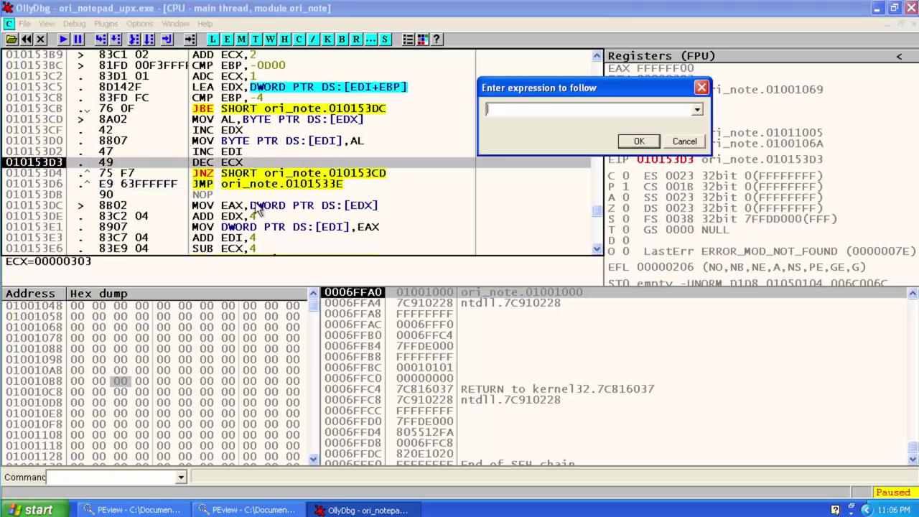
key(Escape)
click(180, 339)
key(ctrl+g)
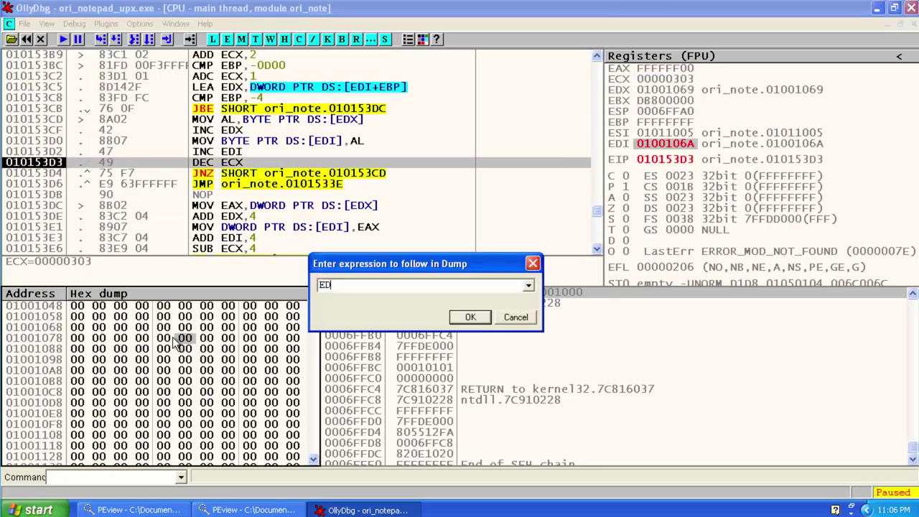
text(I)
key(Return)
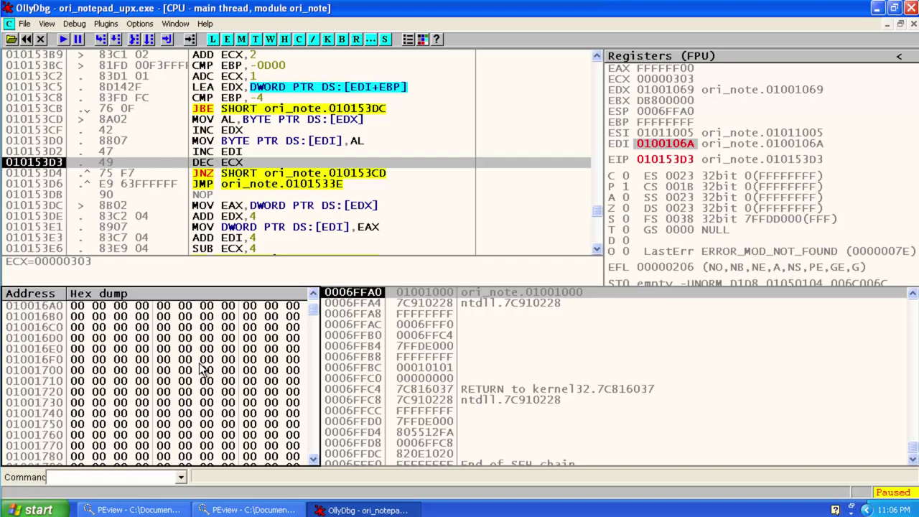
Step: Restart animating over the copy loop and follow the ESI address in the hex dump
click(74, 23)
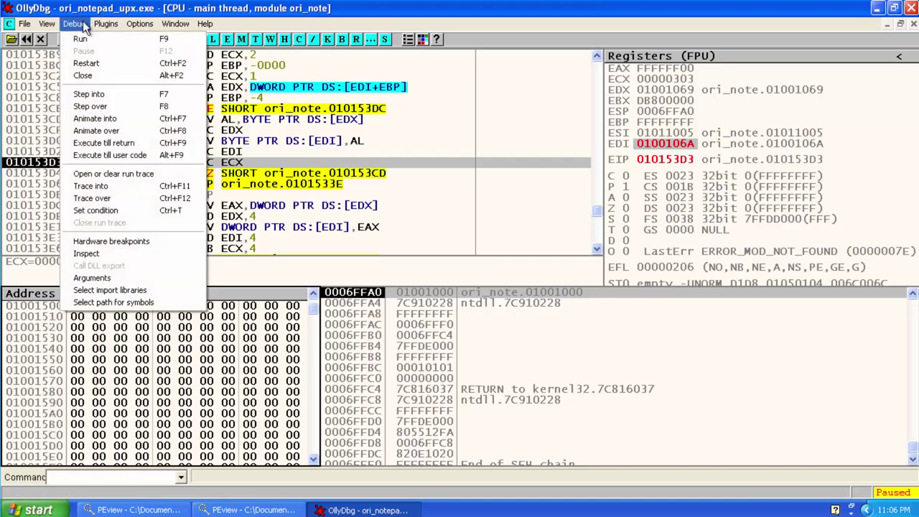
click(99, 132)
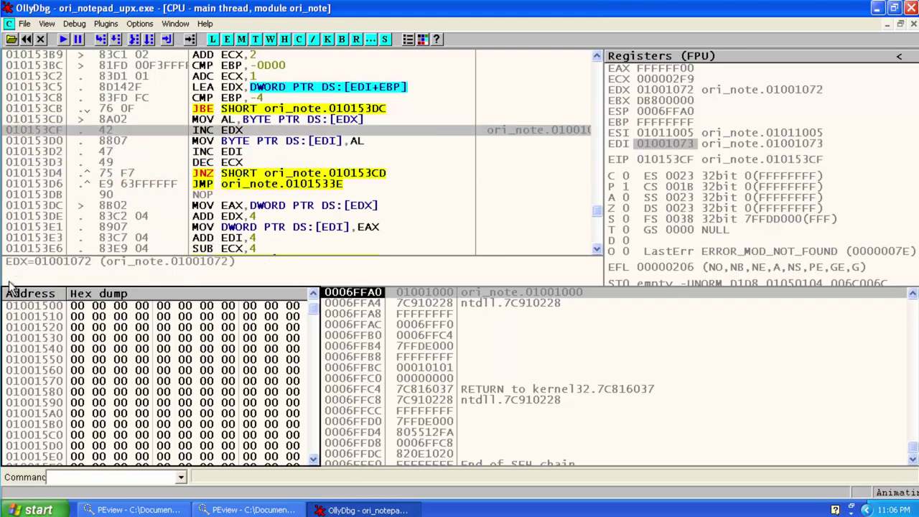
scroll(284, 399, down, 2)
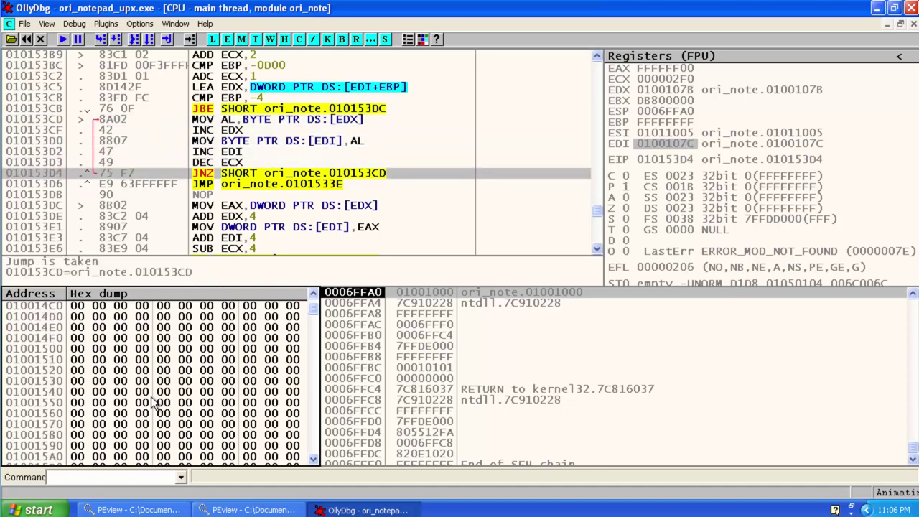
key(ctrl+g)
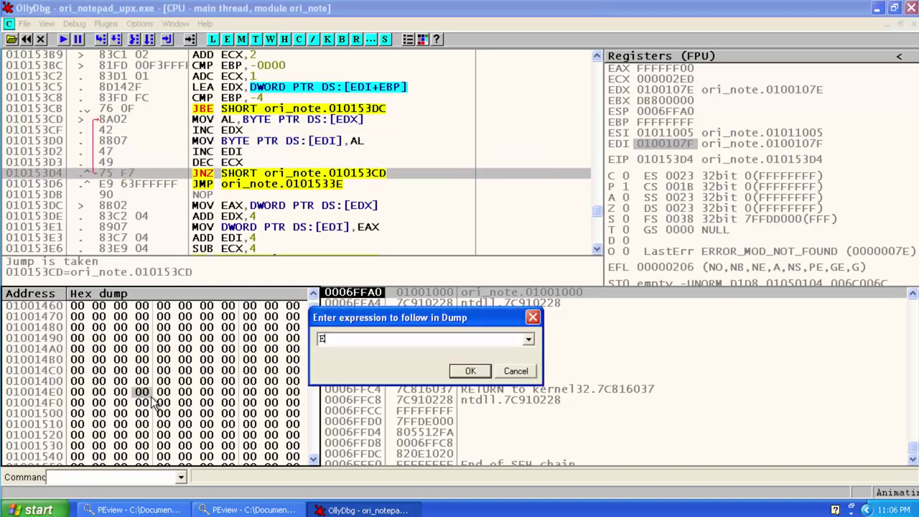
text(ESI)
key(Return)
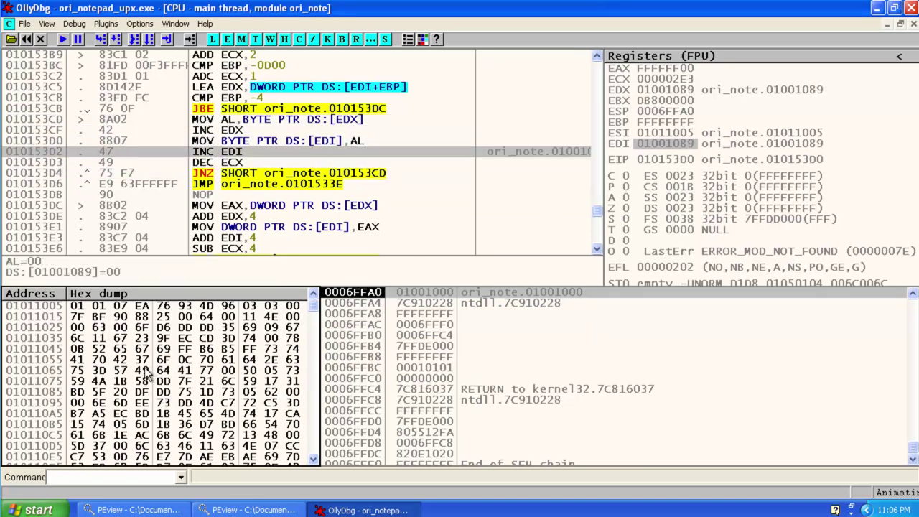
Step: Follow the EDI address in the hex dump while the copy loop is animating
click(136, 374)
key(ctrl+g)
text(EDI)
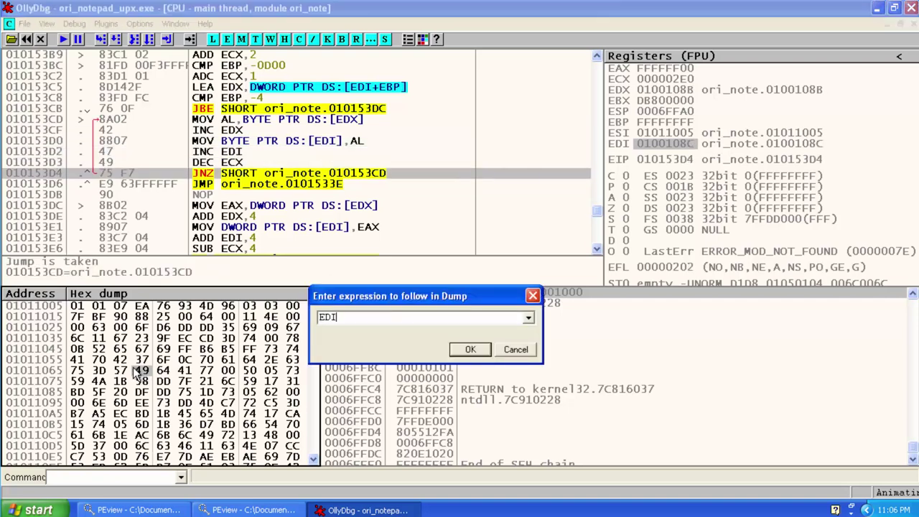
key(Return)
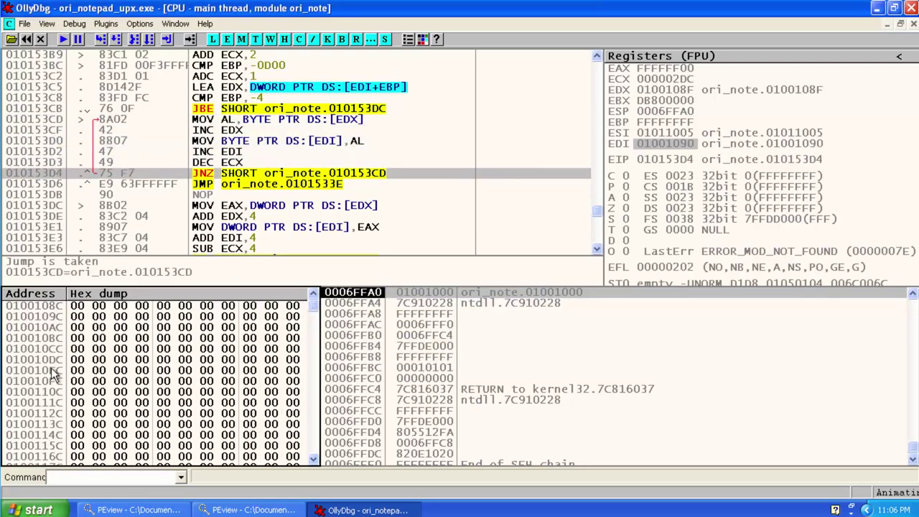
Step: Switch the hex dump to the address held in EDX to view the copy loop's source bytes
click(79, 359)
key(ctrl+g)
text(EDX)
key(Return)
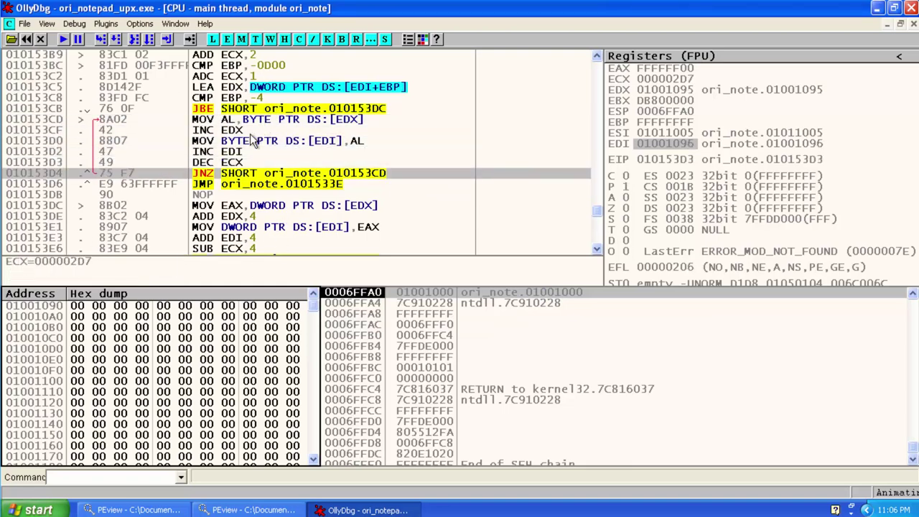
Step: Pause the animation, set a breakpoint on the JMP at 010153D6 after the copy loop, and run to it
click(78, 40)
click(241, 184)
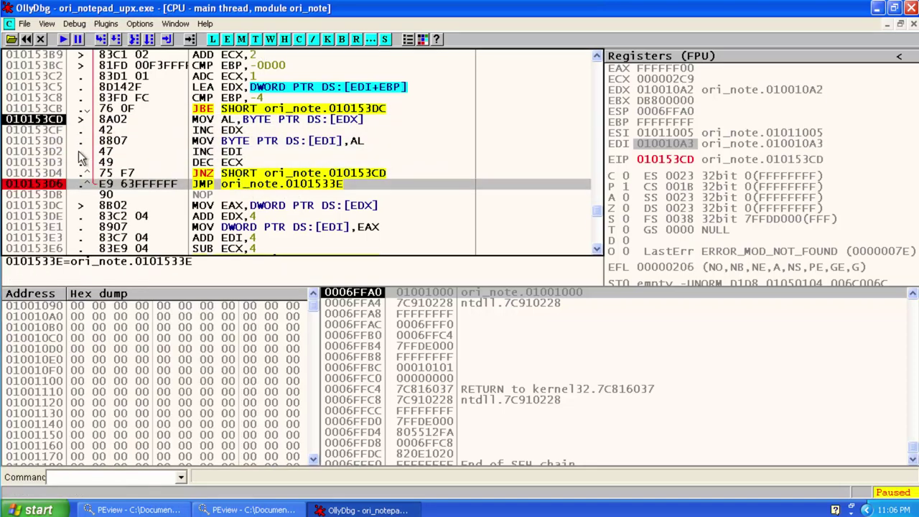
click(56, 120)
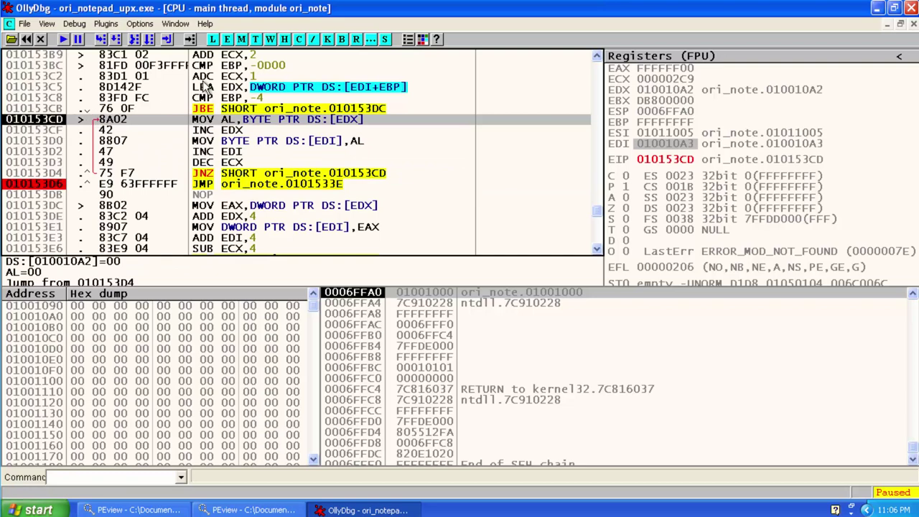
click(63, 38)
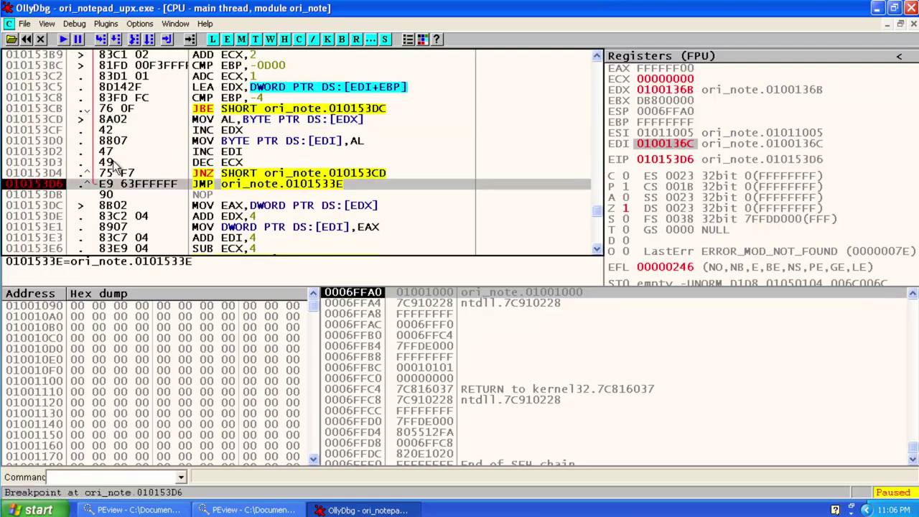
Step: Clear the breakpoint on the JMP at 010153D6 and trace the unpacking code onward from there
click(109, 23)
mouse_move(147, 26)
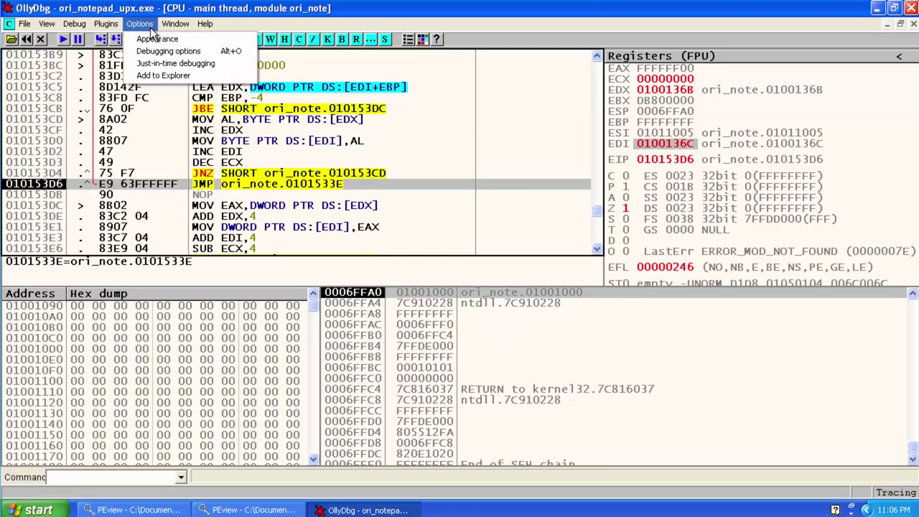
mouse_move(80, 26)
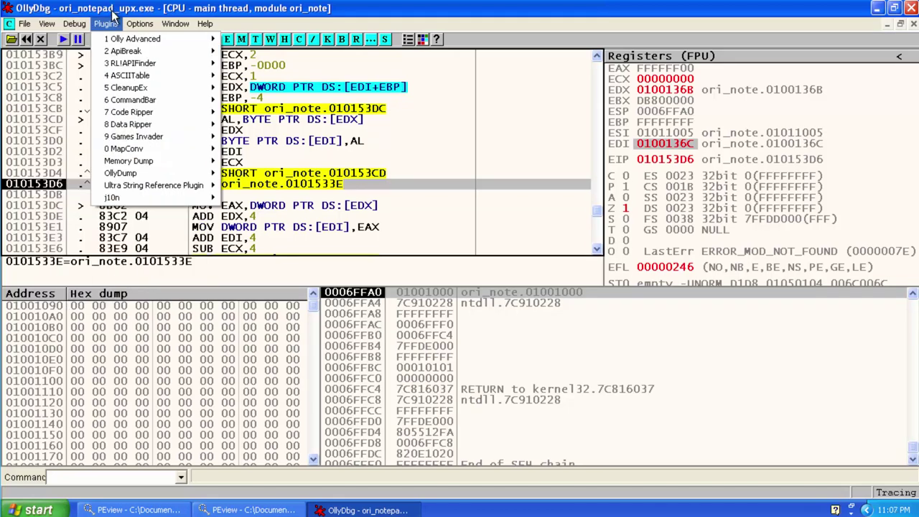
mouse_move(112, 28)
mouse_move(46, 28)
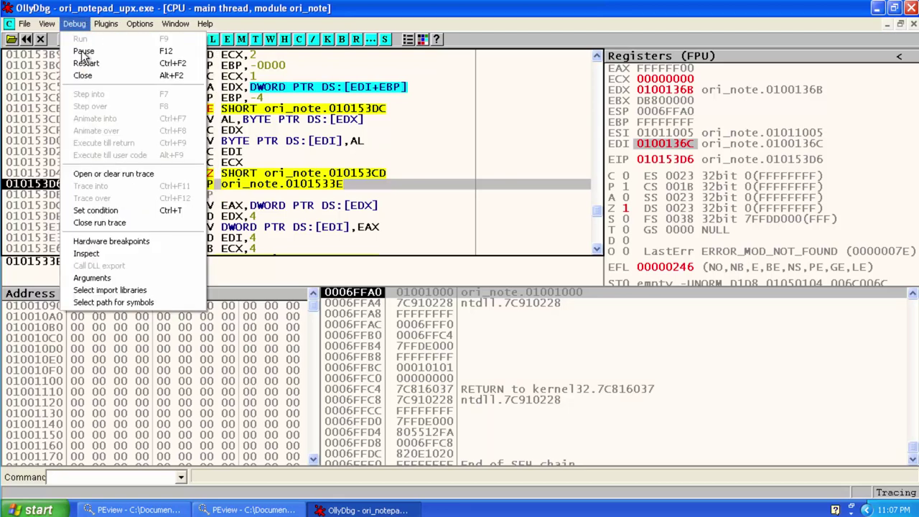
click(36, 177)
click(36, 175)
click(45, 195)
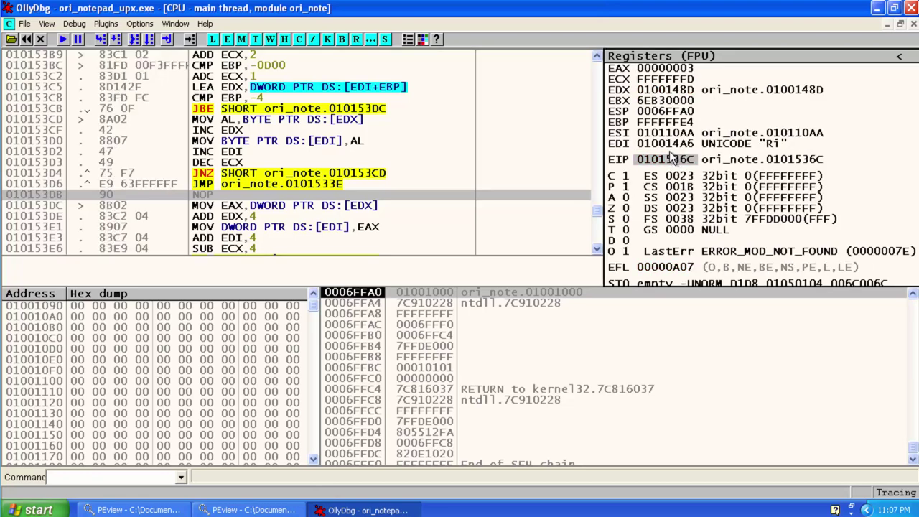
Step: Stop the trace at MOV EAX,1 at 0101534B by adding a breakpoint there with an empty condition
click(333, 155)
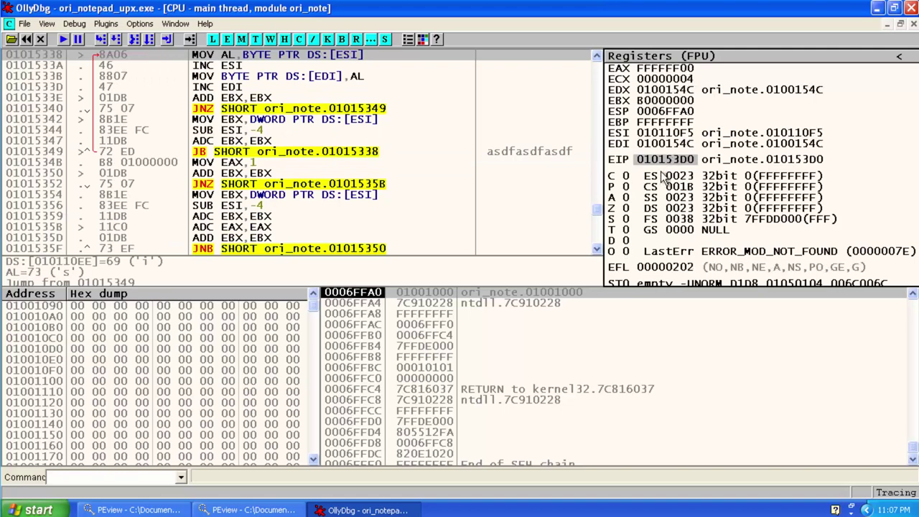
click(142, 163)
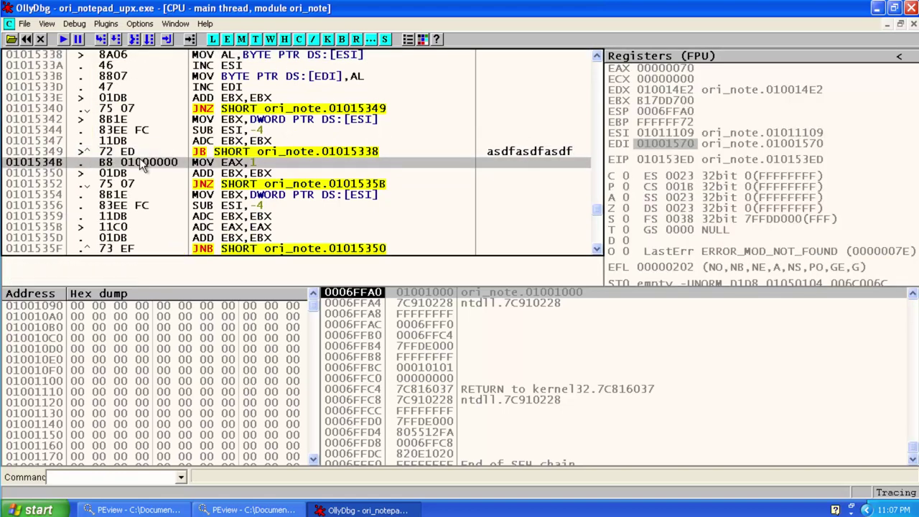
key(shift+F2)
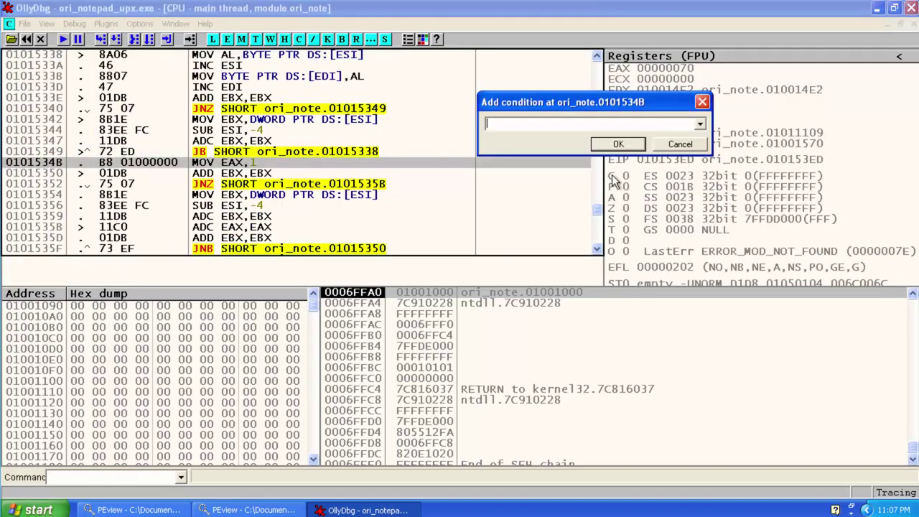
click(616, 145)
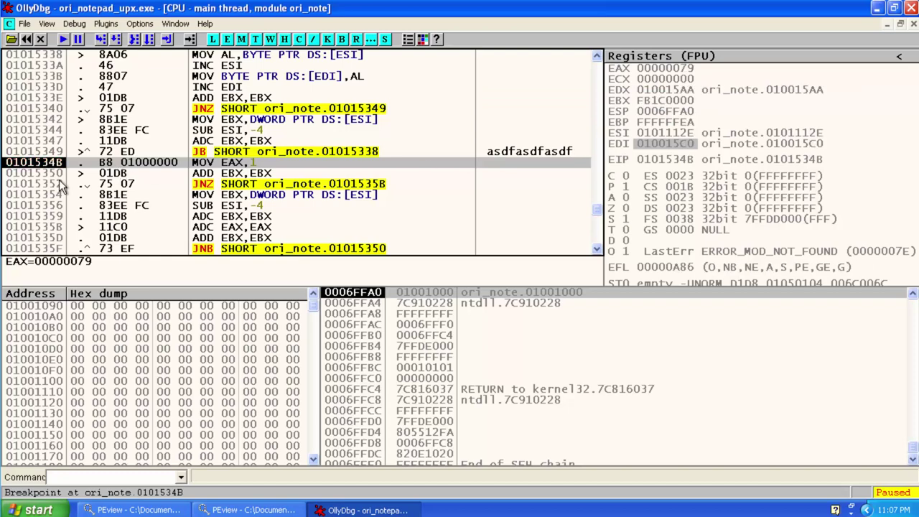
Step: Restart the packed program and animate over the unpacking stub from its entry point
key(ctrl+F2)
click(431, 303)
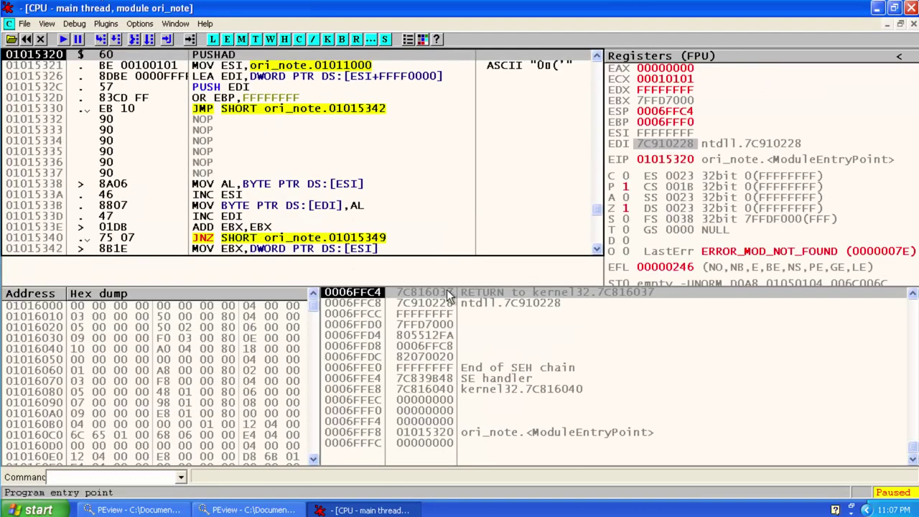
click(269, 99)
click(106, 24)
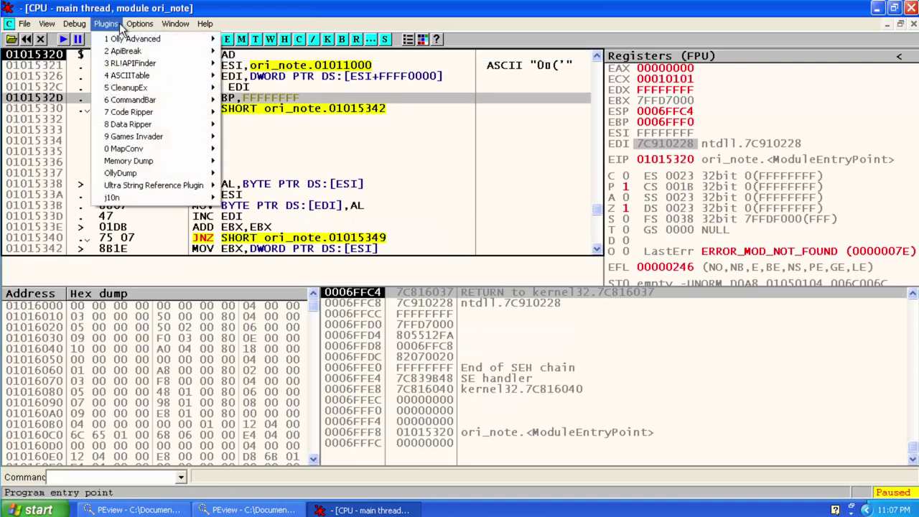
click(112, 28)
click(83, 25)
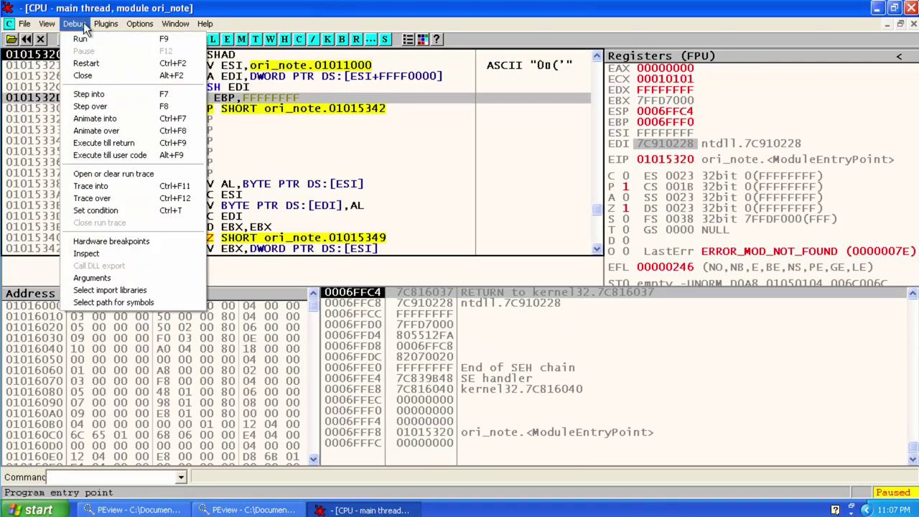
click(118, 132)
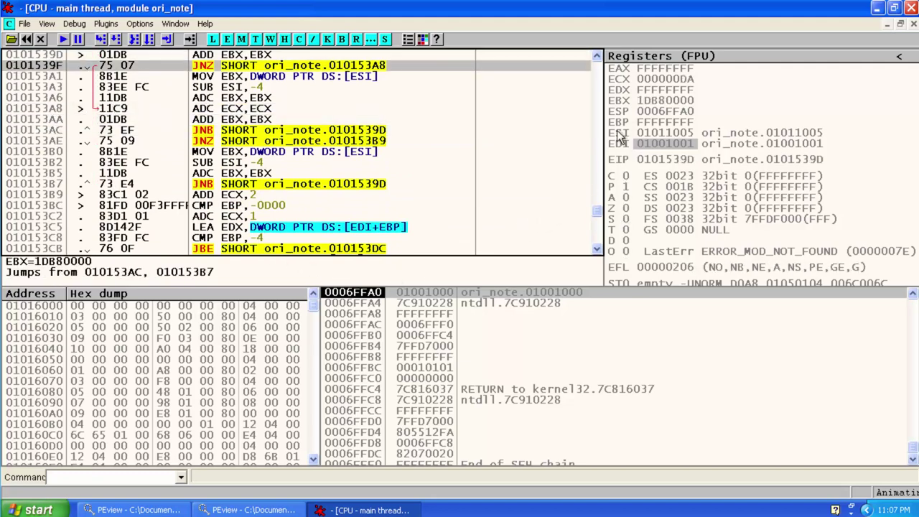
Step: Show the memory at the EDI address in the hex dump as the restarted copy loop begins
click(120, 379)
key(ctrl+g)
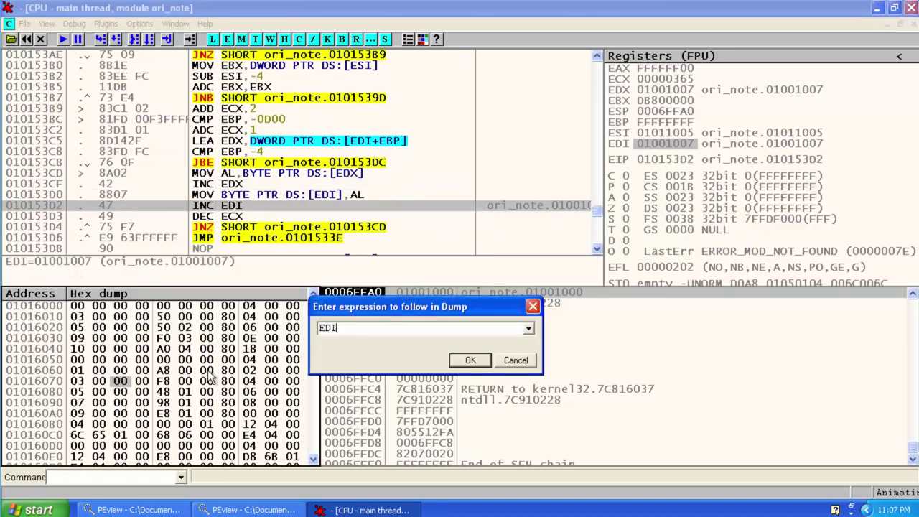
key(Return)
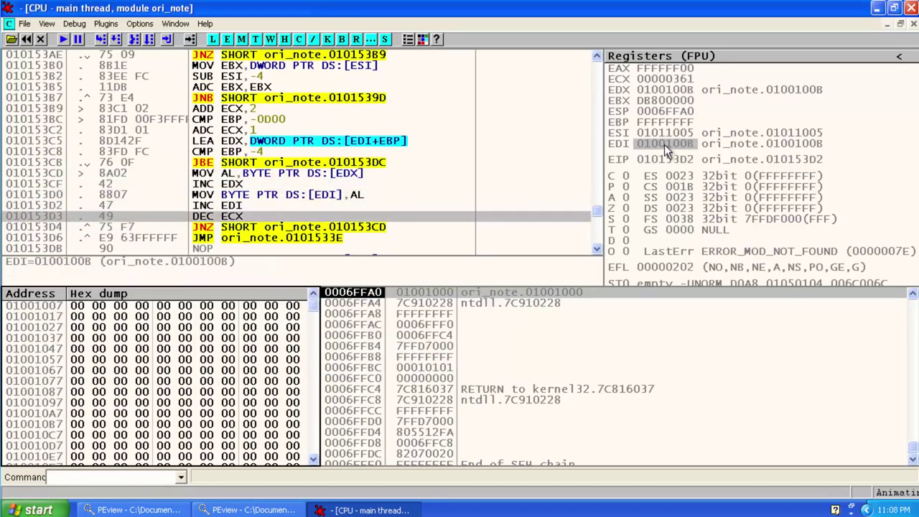
Step: Pause the animation and run the copy loop through to the breakpoint on the JMP at 010153D6
click(78, 39)
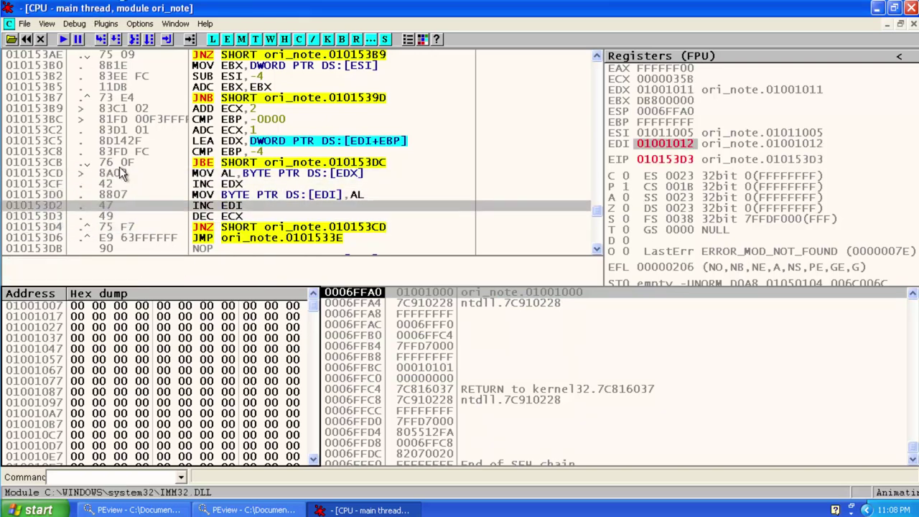
click(153, 239)
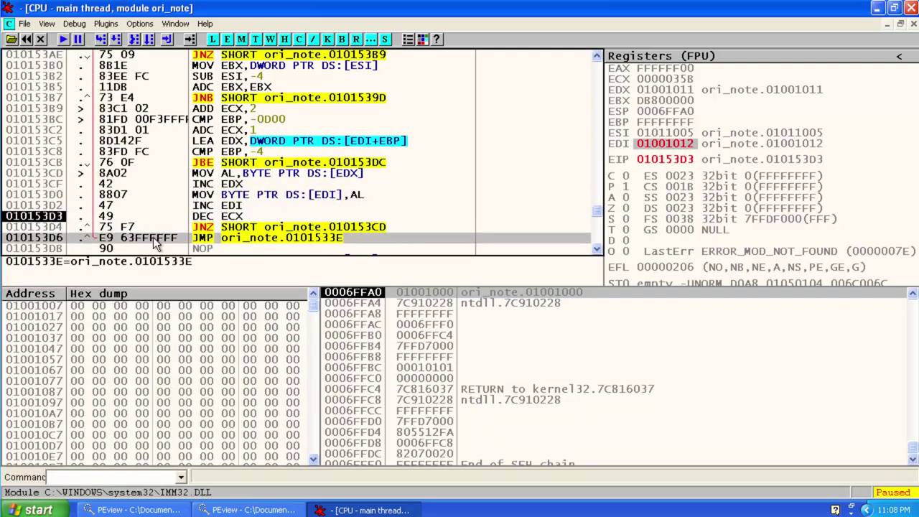
click(65, 40)
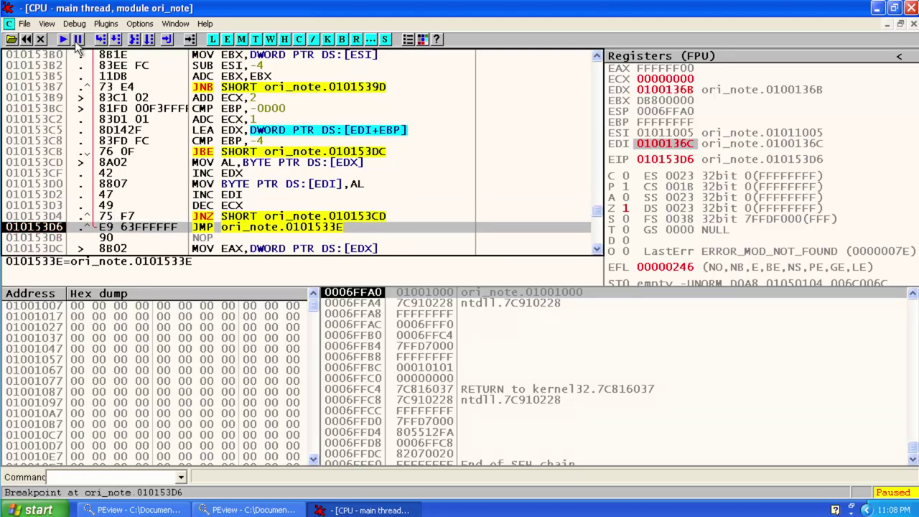
Step: Resume animating over from the JMP at 010153D6 and follow the EDI address in the hex dump
click(106, 24)
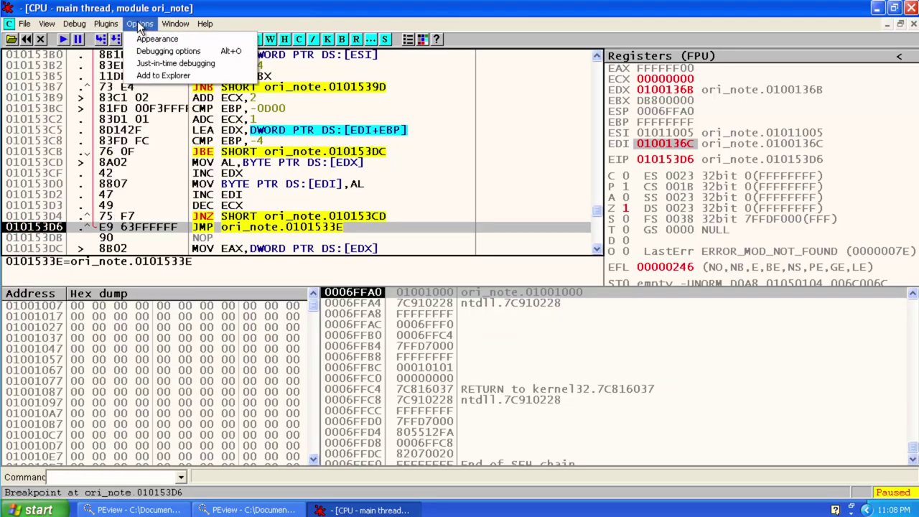
mouse_move(74, 24)
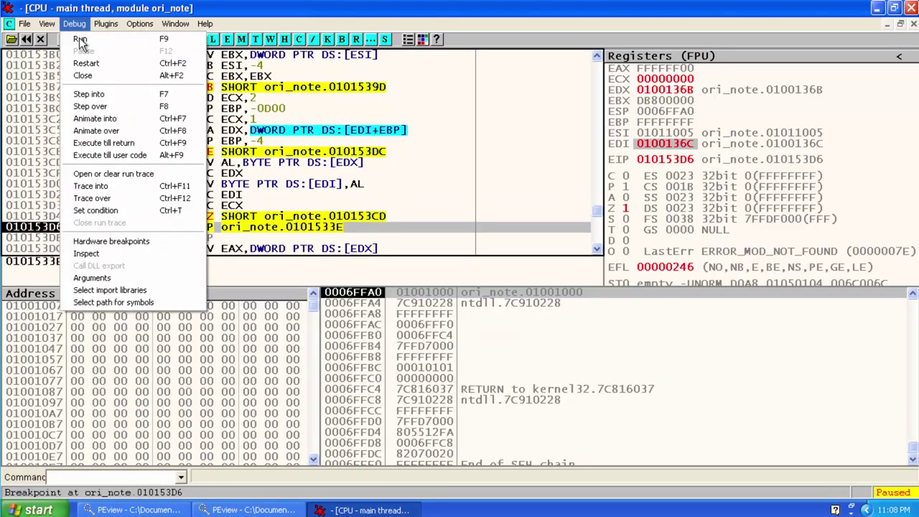
click(112, 135)
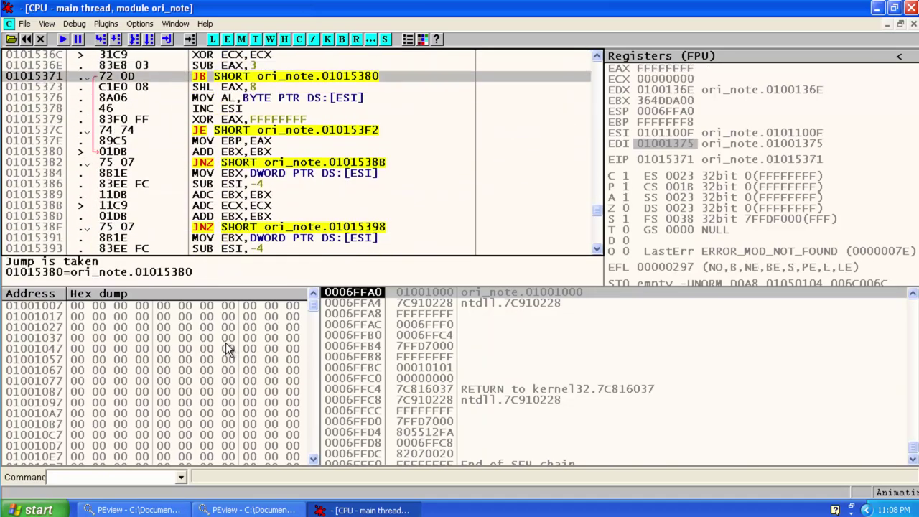
click(226, 341)
key(ctrl+g)
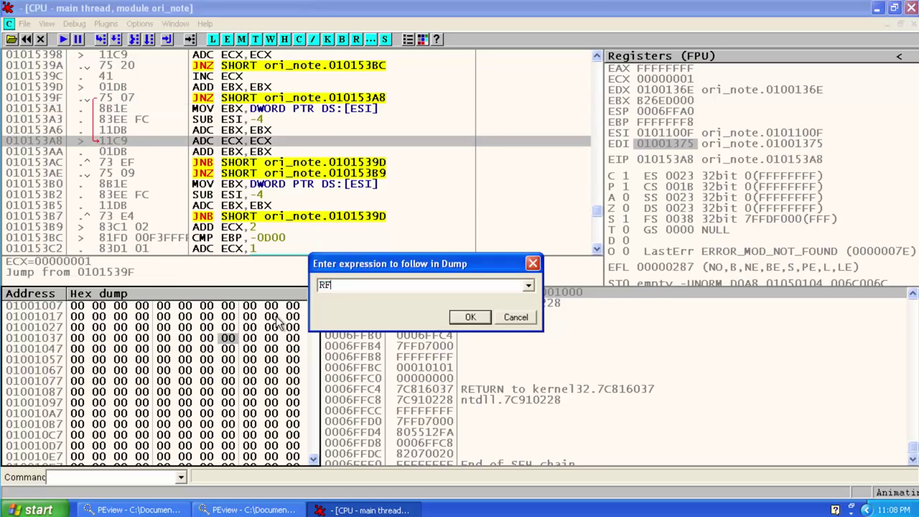
text(EDI)
key(Return)
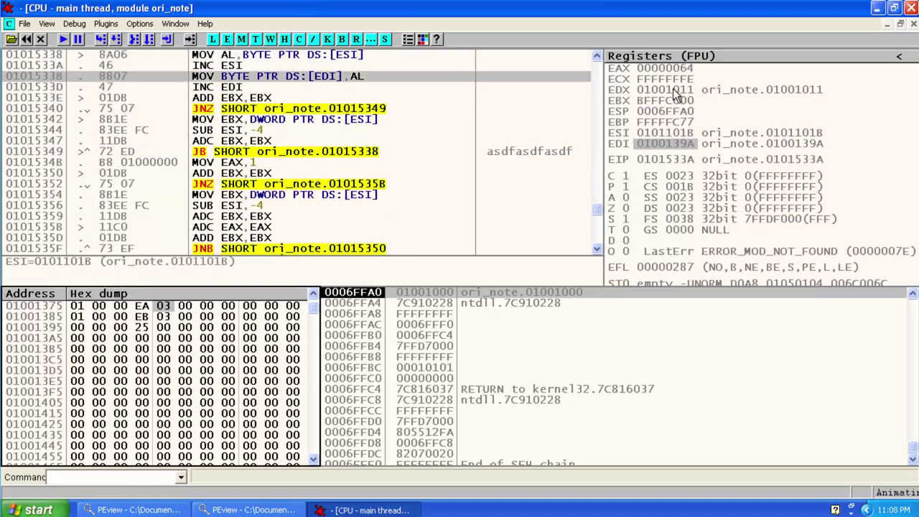
Step: Follow the EDX address in the hex dump, repeat it for the register's updated value, and pause the animation
click(207, 348)
key(ctrl+g)
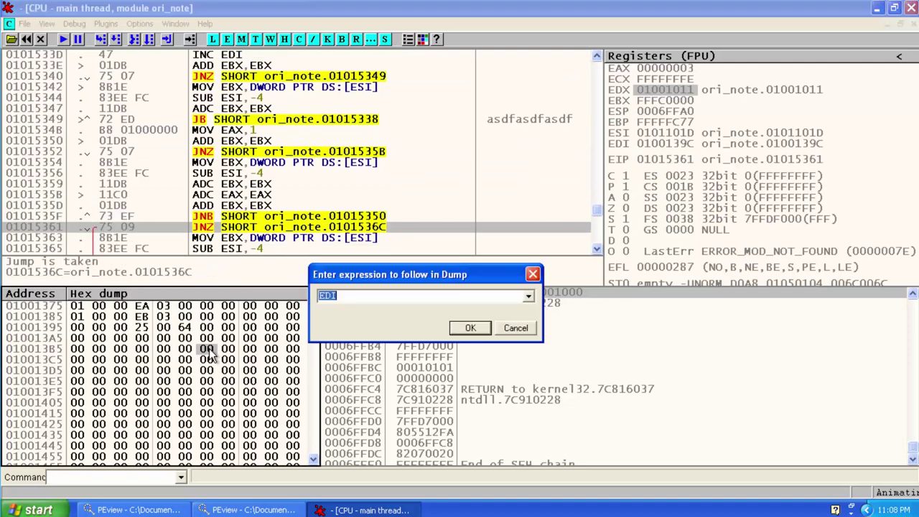
key(Return)
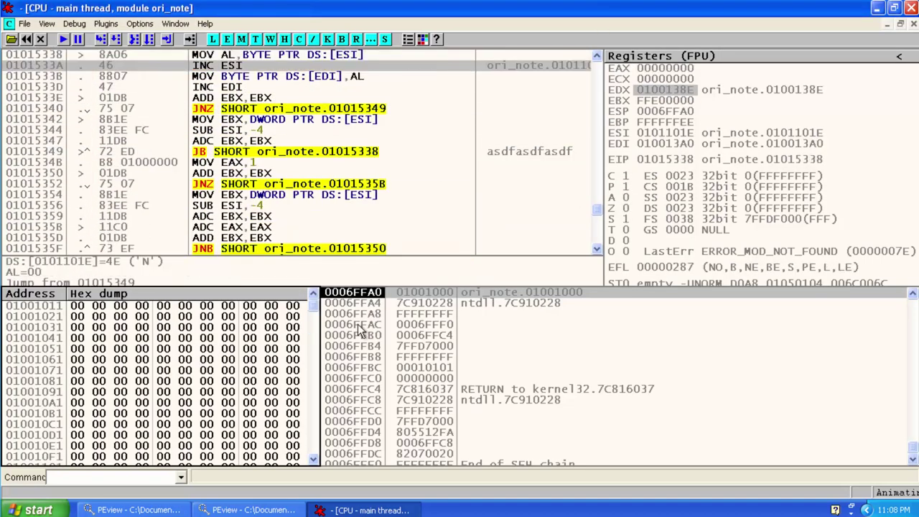
click(195, 394)
key(ctrl+g)
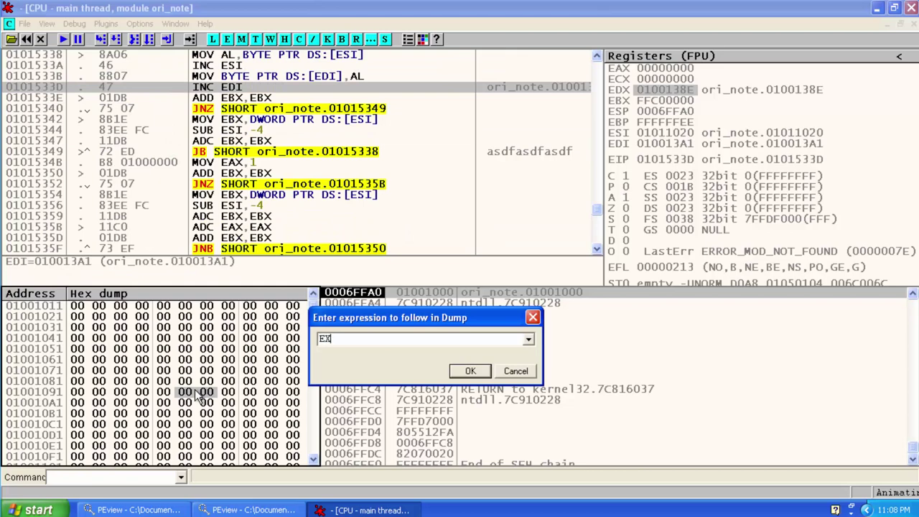
key(Return)
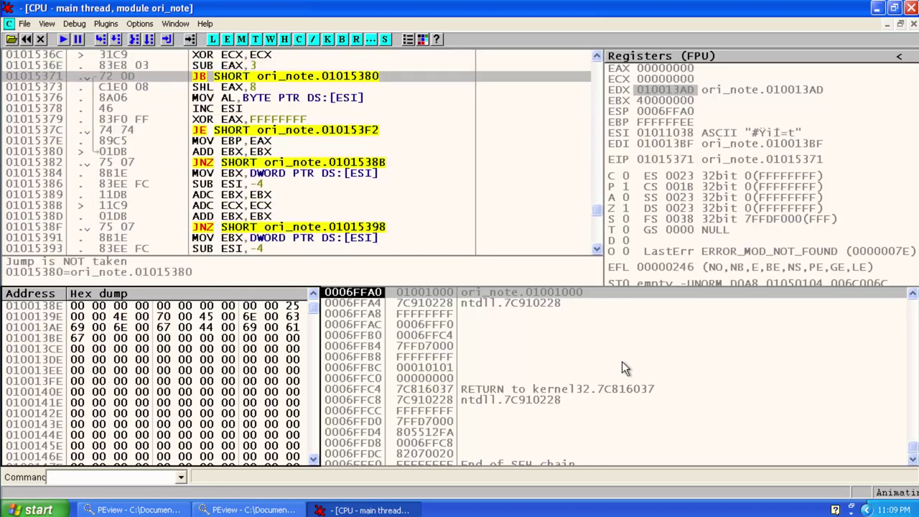
click(79, 40)
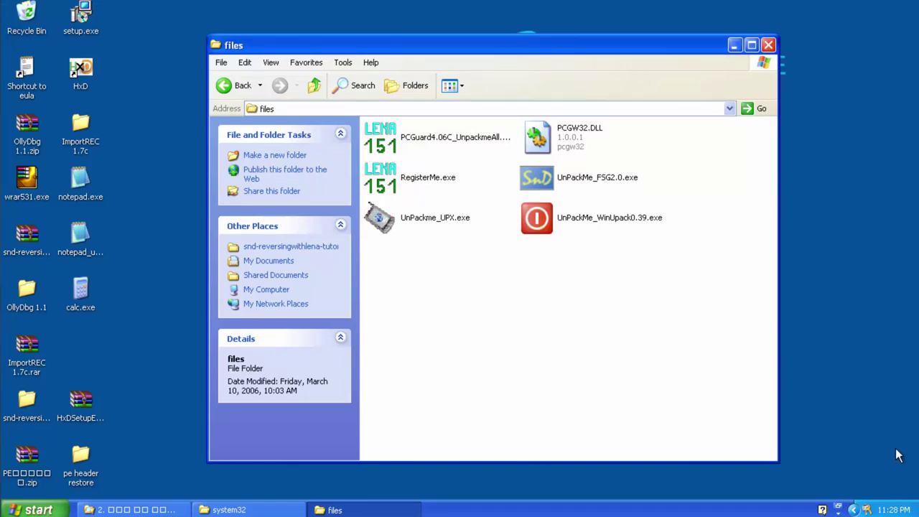
Step: Close the open files window and open the files folder inside the snd-reversingwithlena-tutorial21 tutorial folder
click(767, 44)
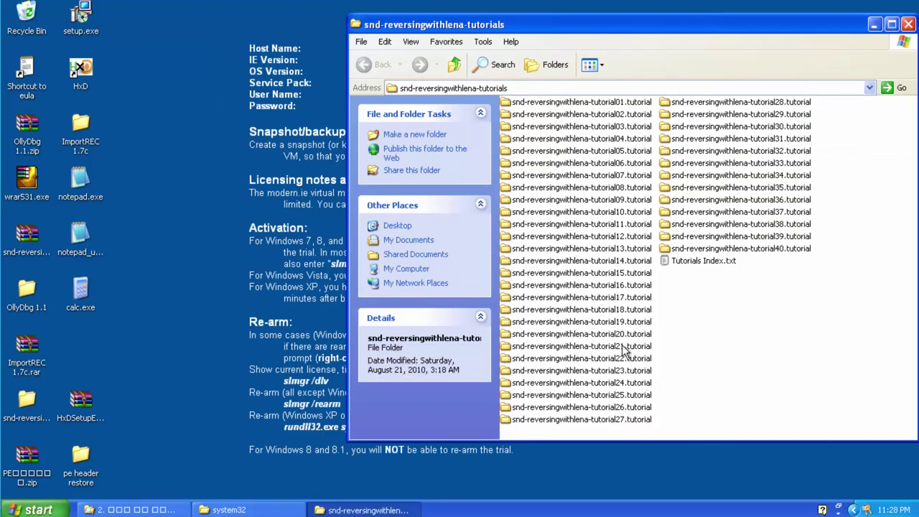
double_click(622, 348)
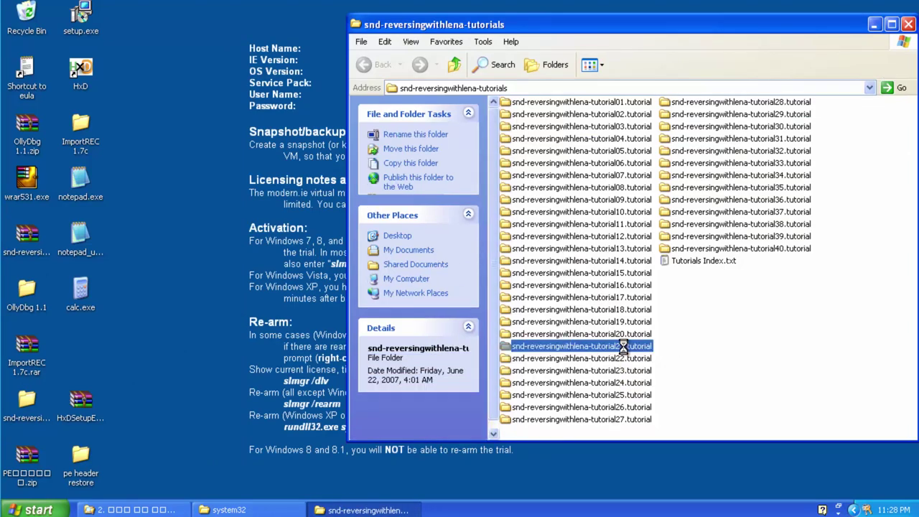
double_click(551, 132)
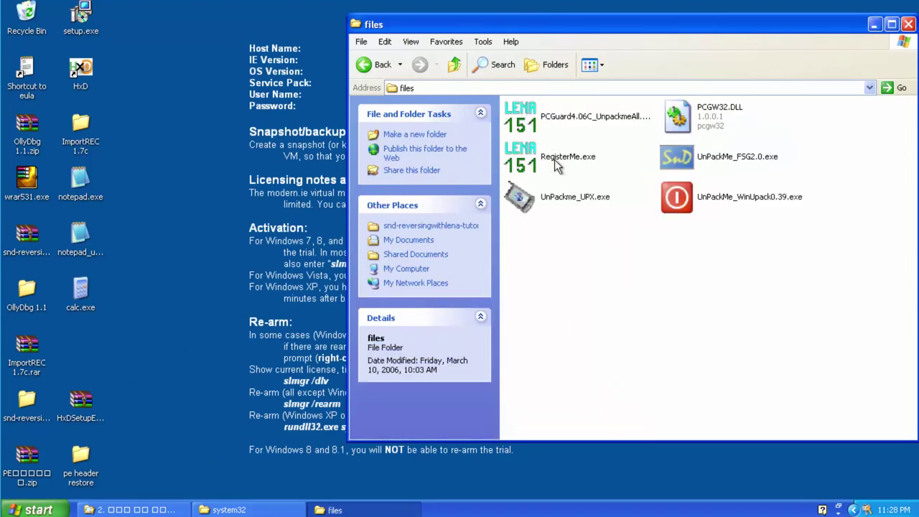
Step: Copy UnPackme_UPX.exe from the files folder to the desktop, minimize the folder window and place the icon beside setup.exe
click(579, 204)
click(582, 238)
click(581, 200)
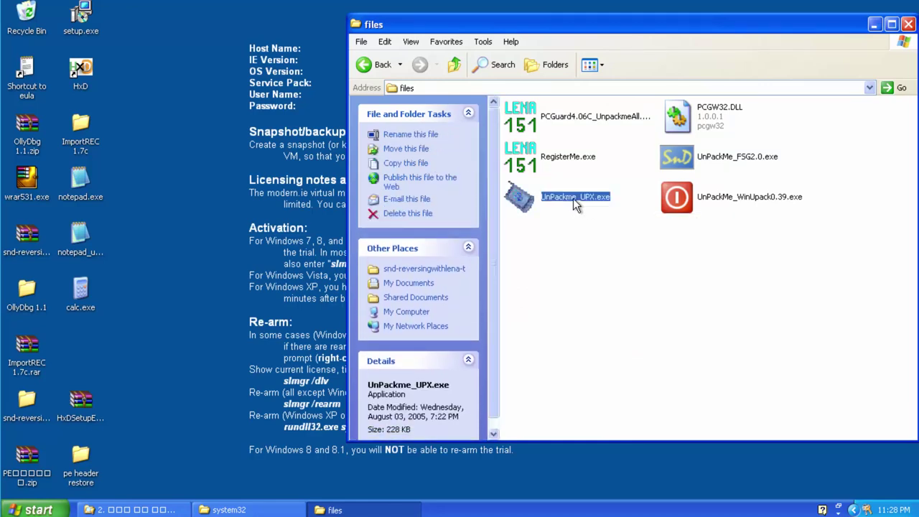
drag(565, 198, 476, 214)
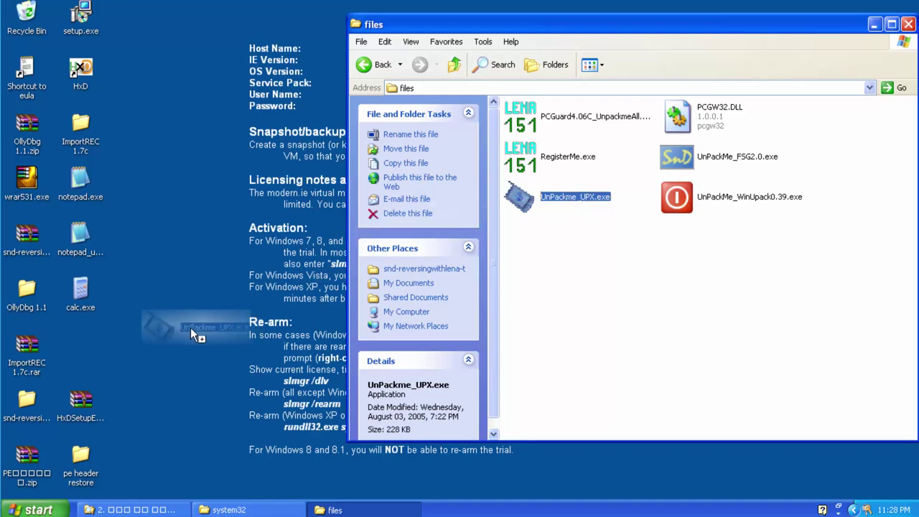
drag(97, 334, 97, 334)
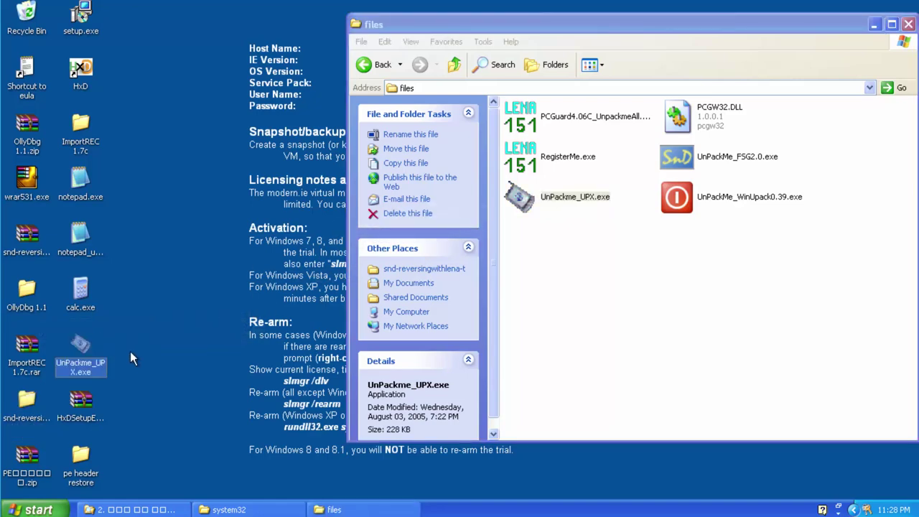
click(871, 25)
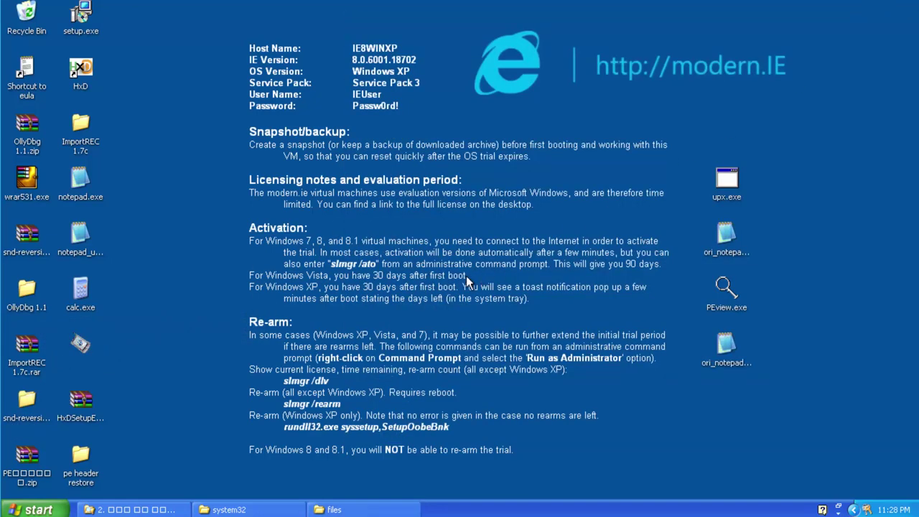
drag(176, 29, 191, 30)
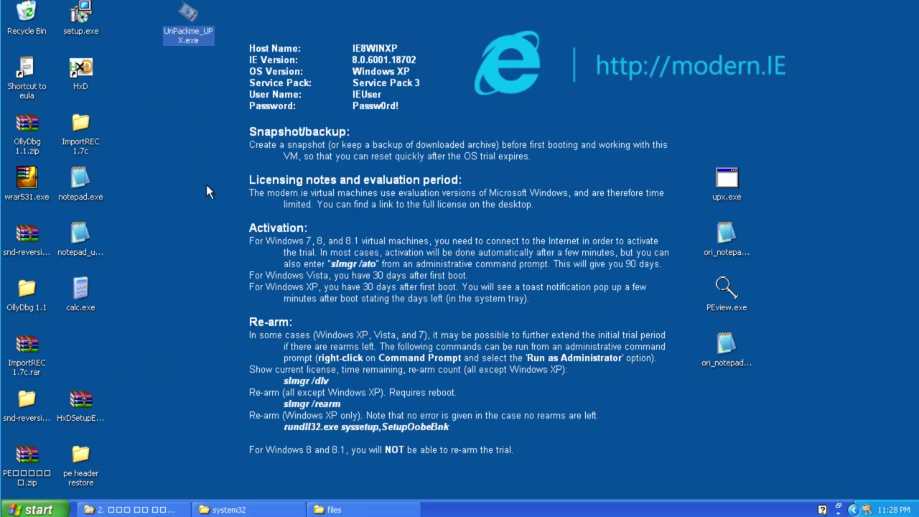
Step: Open Internet Explorer in a maximized window and search the web for "import rec"
click(104, 474)
click(37, 509)
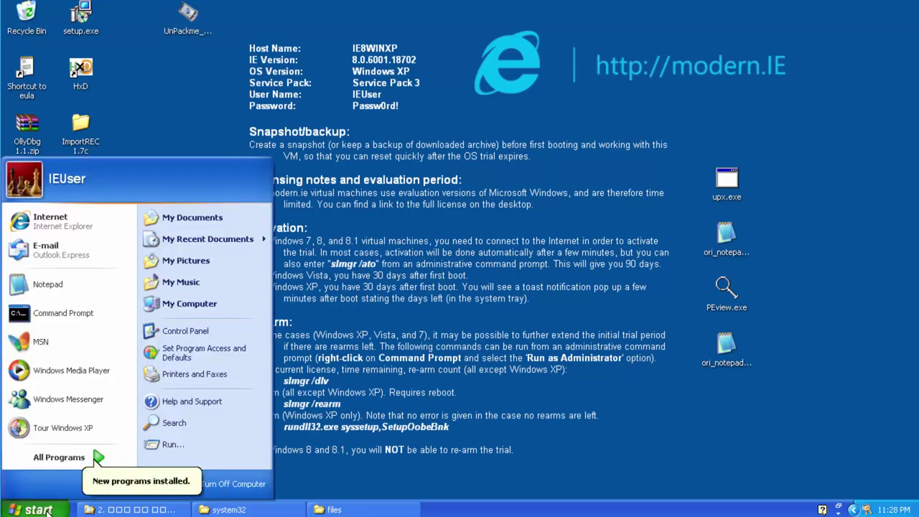
click(57, 224)
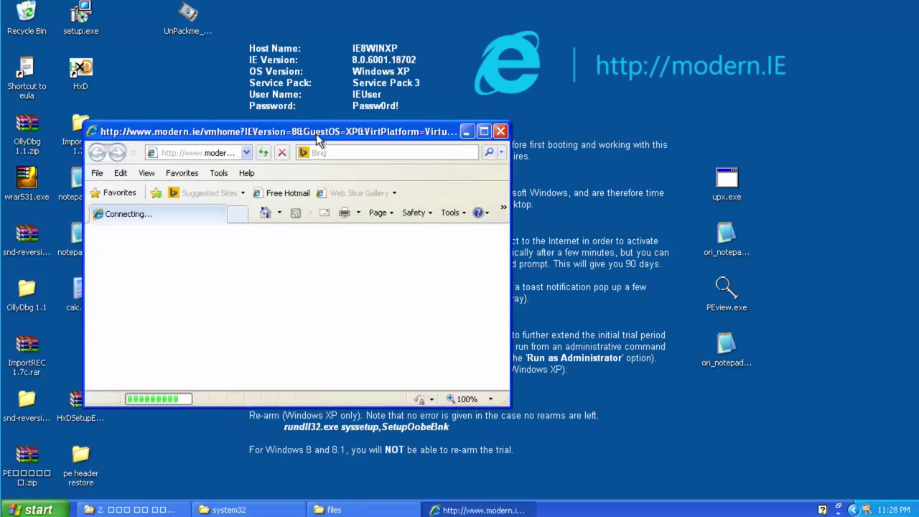
double_click(317, 132)
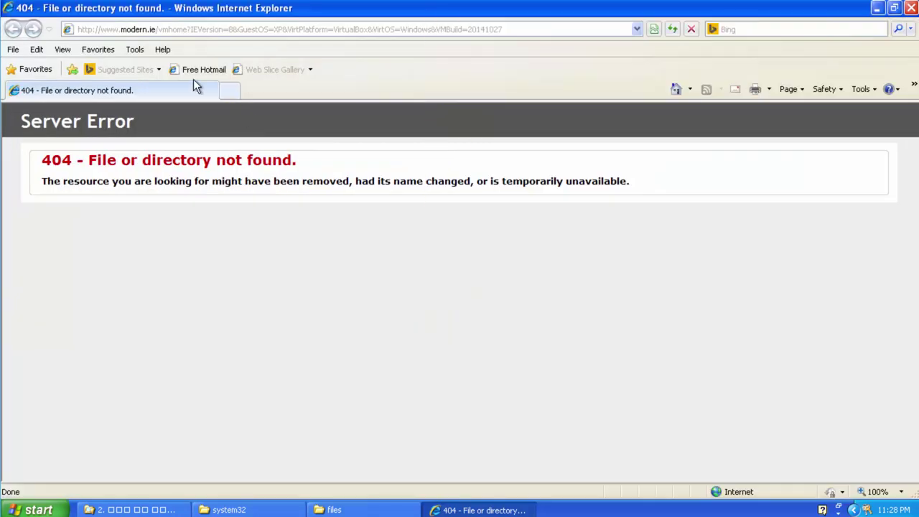
click(193, 30)
text(impor)
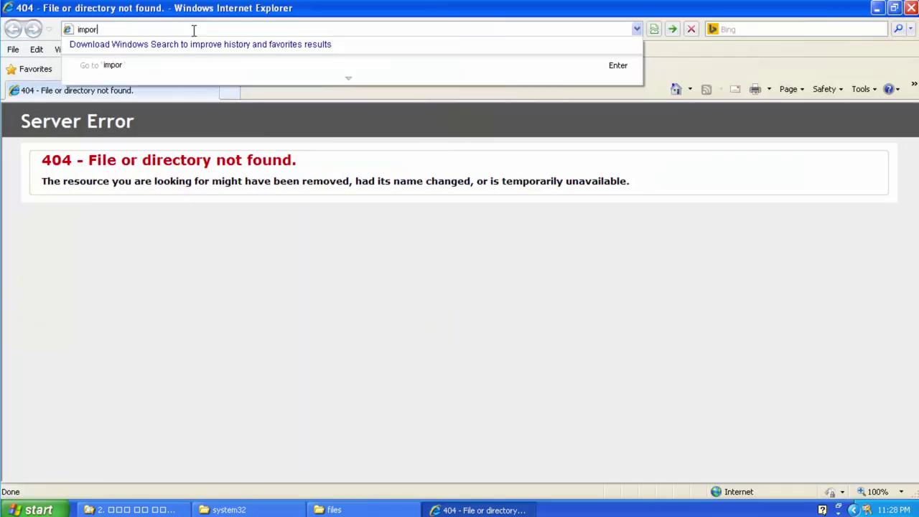
text(t rec)
key(Return)
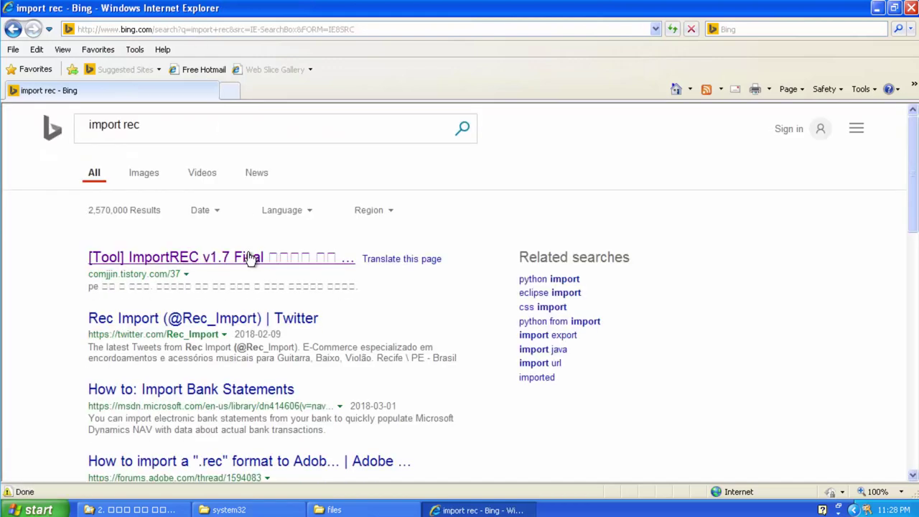
Step: Open the ImportREC v1.7 Final search result in a maximized window and start downloading ImportREC 1.7c.rar
click(255, 263)
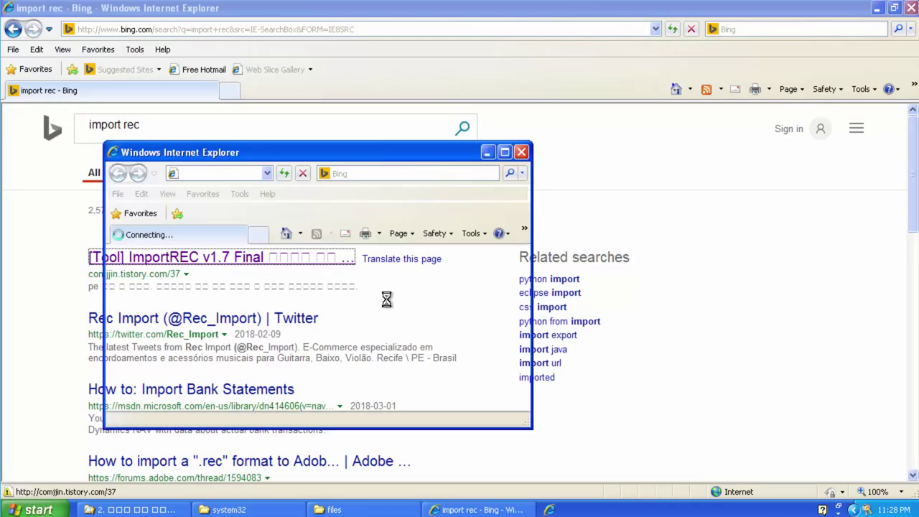
drag(379, 156, 636, 71)
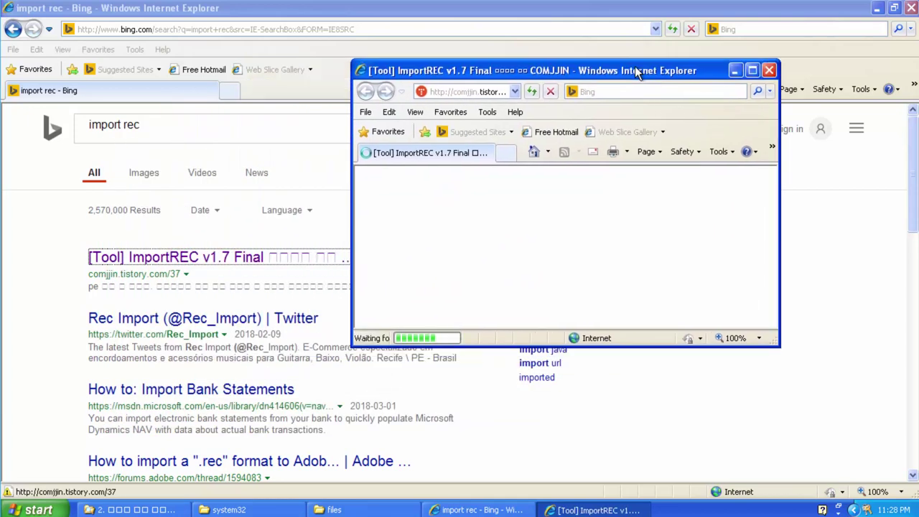
double_click(635, 73)
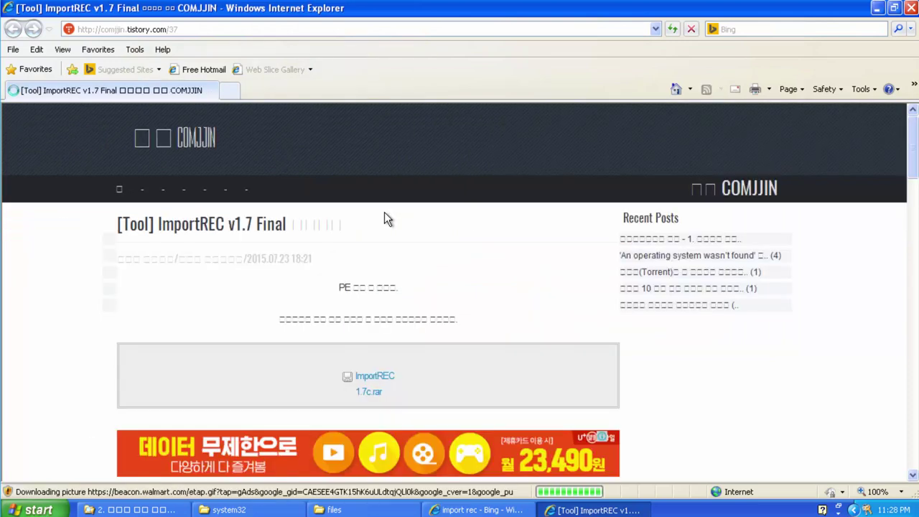
scroll(382, 340, down, 2)
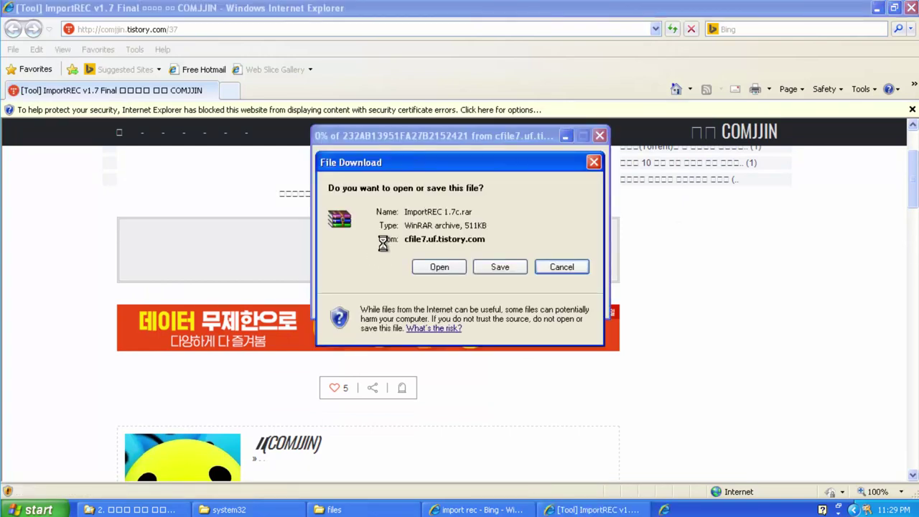
Step: Save ImportREC 1.7c.rar to the Desktop, replacing the existing copy, and minimize both browser windows
click(486, 268)
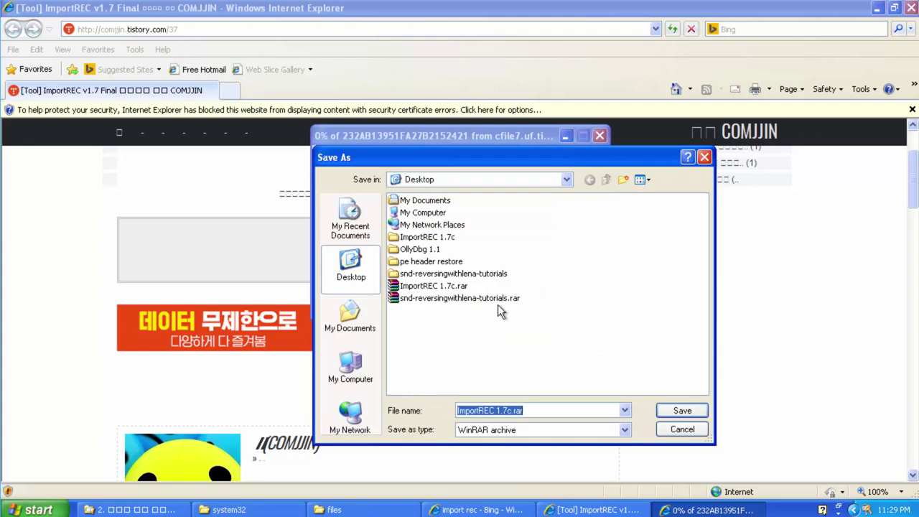
click(460, 286)
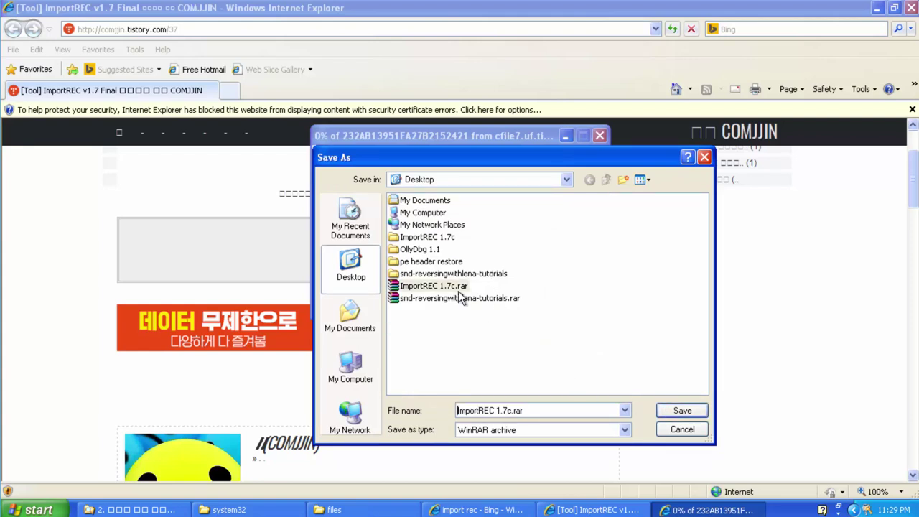
click(675, 411)
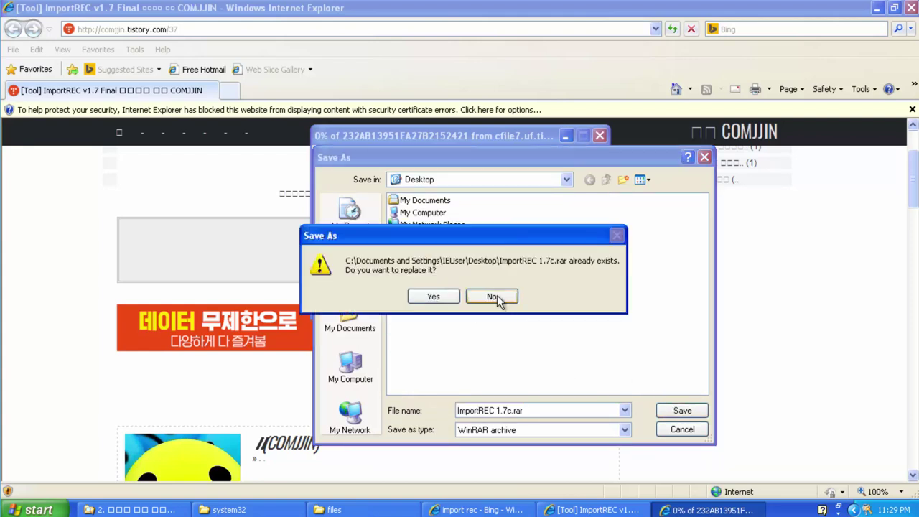
click(433, 296)
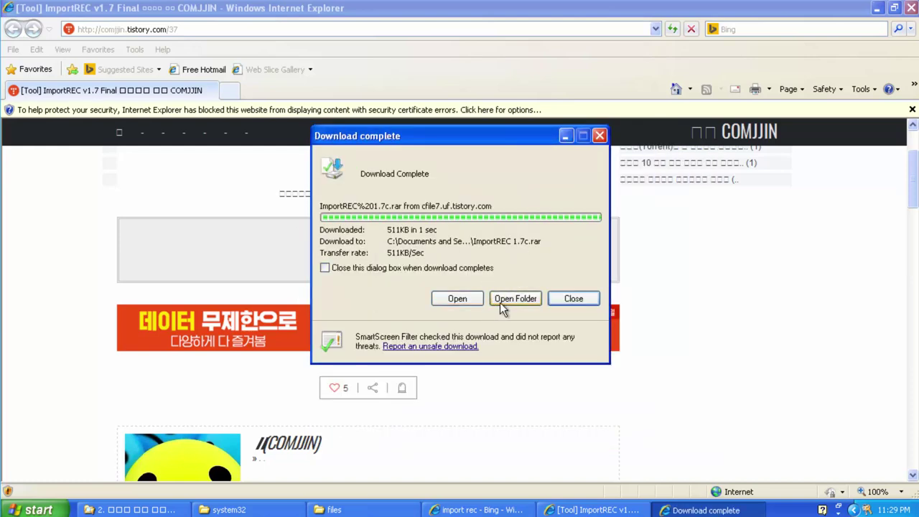
click(590, 301)
click(877, 8)
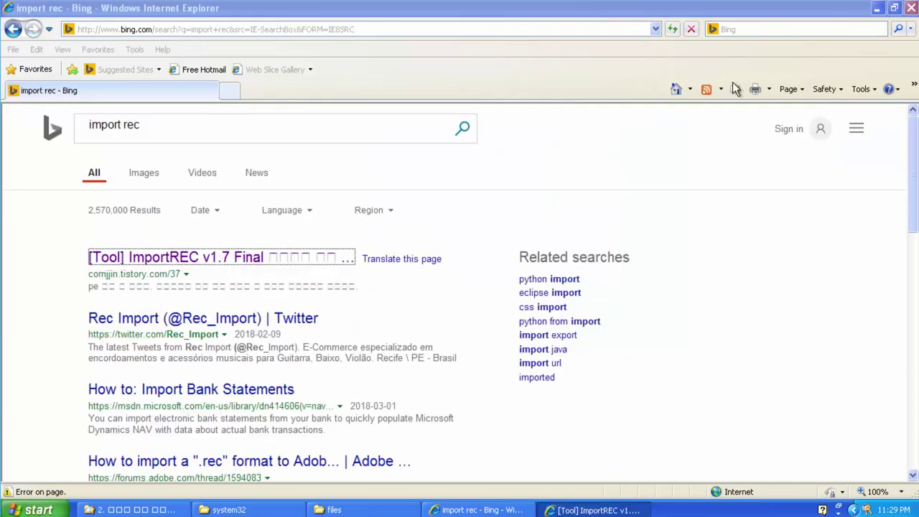
click(878, 8)
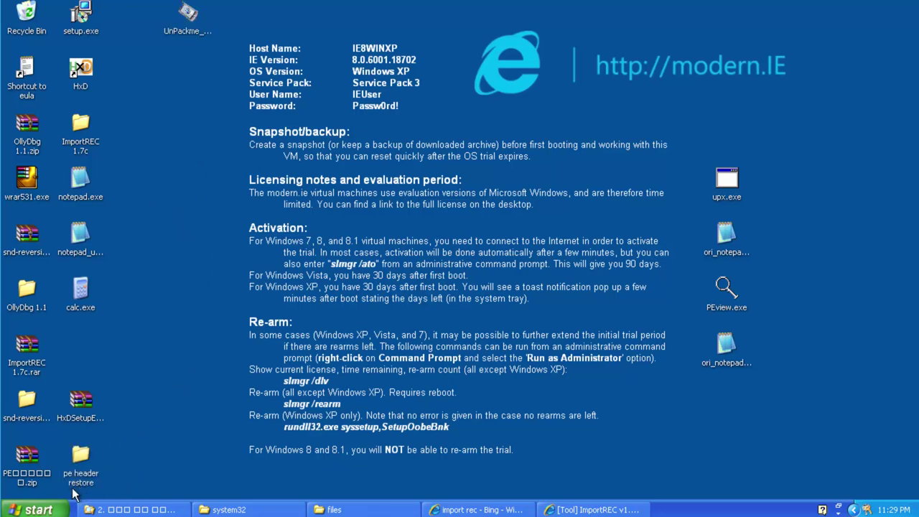
Step: Open the ImportREC 1.7c folder from the desktop and move its window clear of the desktop icons
click(81, 456)
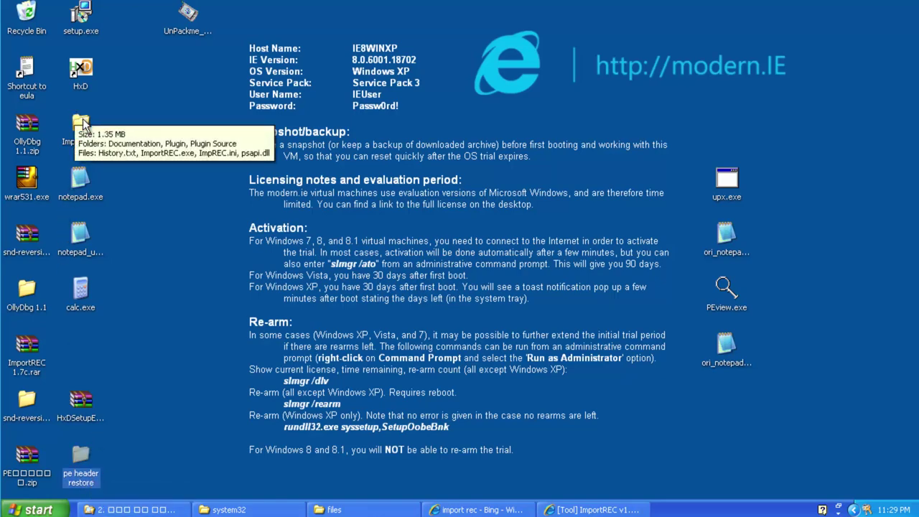
double_click(96, 144)
drag(562, 67, 399, 49)
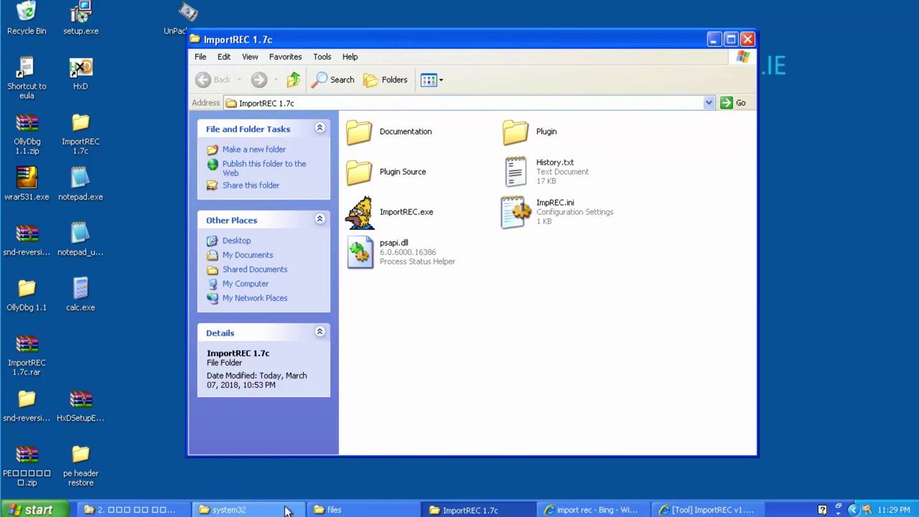
drag(332, 510, 345, 23)
Step: Move the UnPackme_UPX.exe icon below calc.exe on the desktop, run the program and close its window
drag(183, 31, 75, 363)
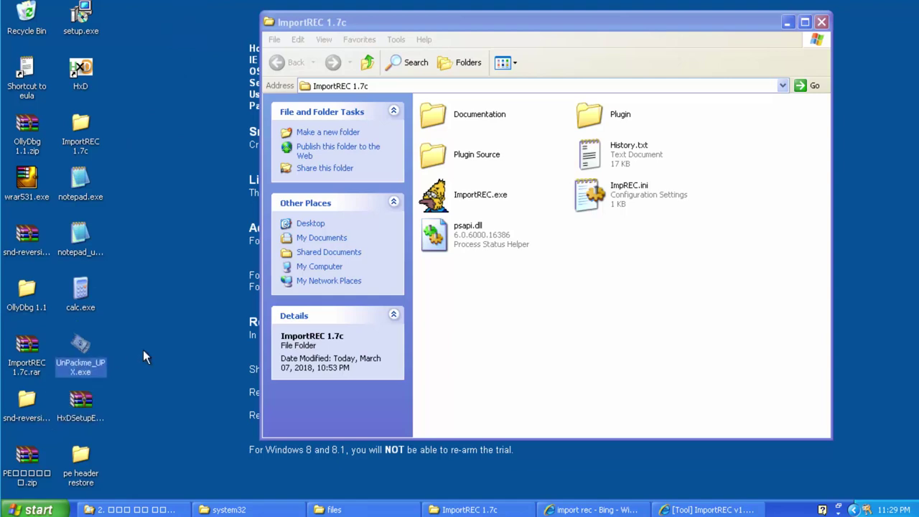
double_click(73, 361)
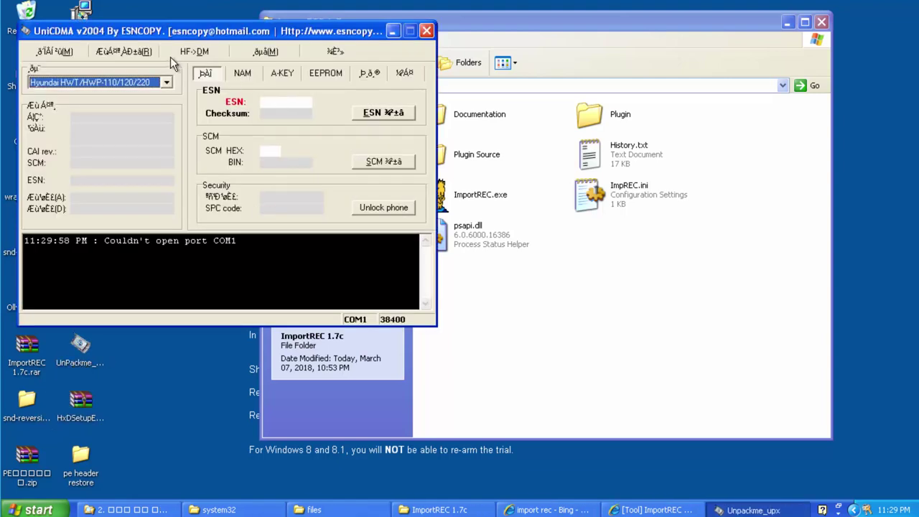
click(428, 29)
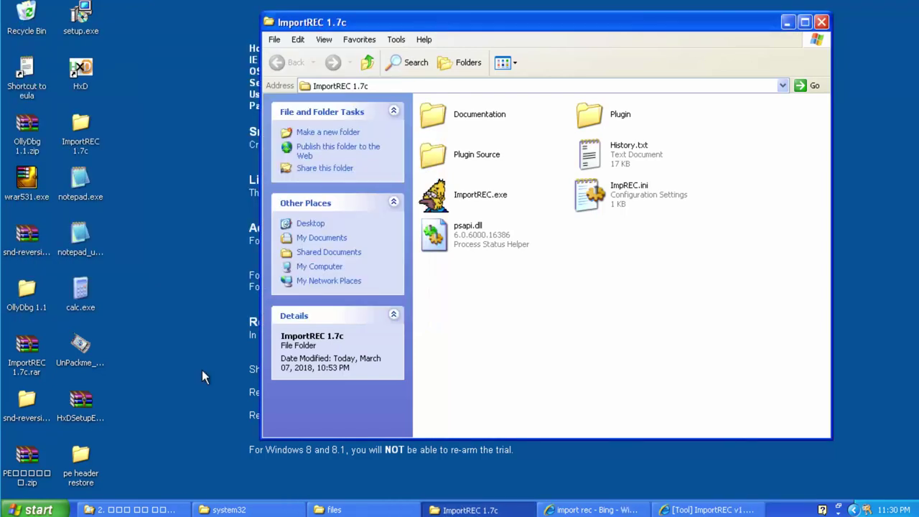
click(99, 420)
click(85, 368)
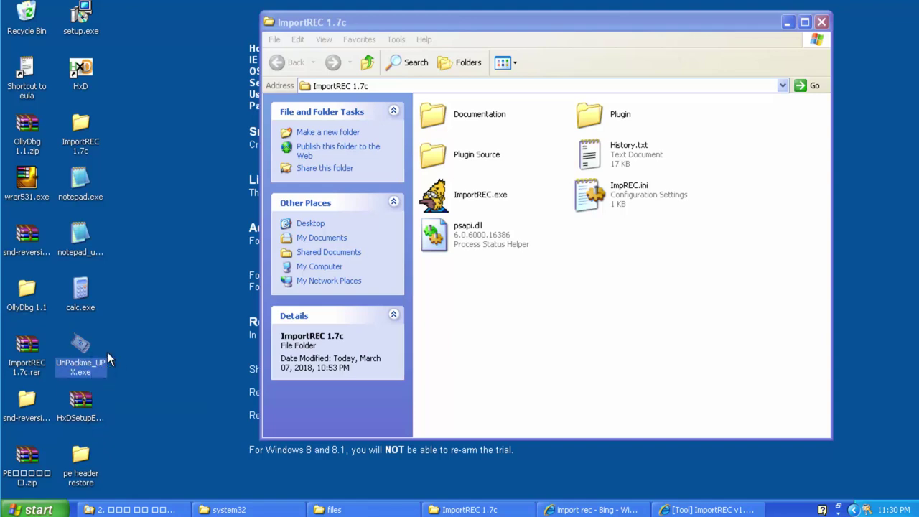
click(128, 369)
click(516, 329)
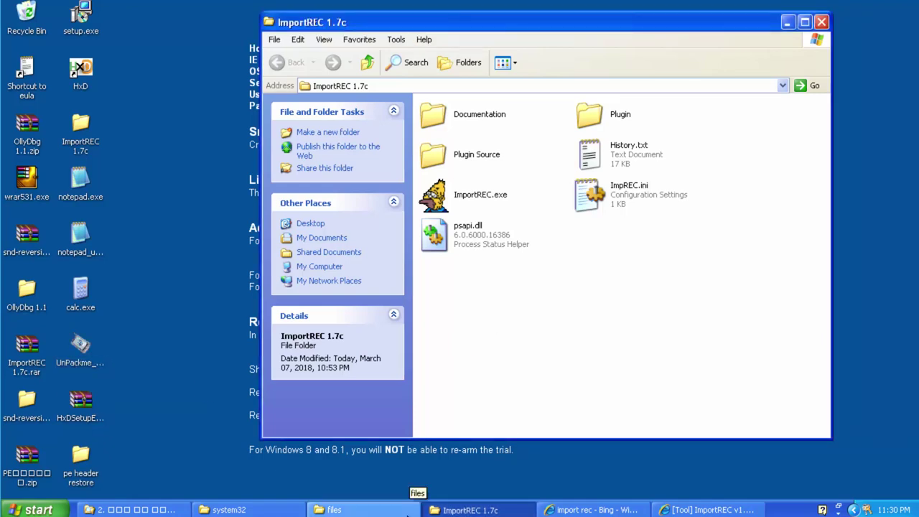
Step: Bring back the files folder, reposition its window and select the UnPackMe_WinUpack0.39.exe and UnPackMe_FSG2.0.exe samples in turn
click(407, 510)
drag(611, 31, 451, 54)
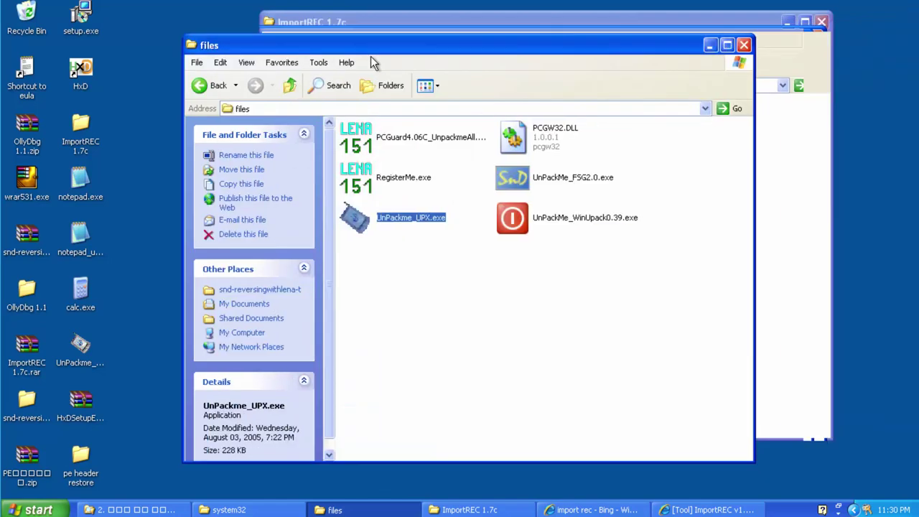
drag(374, 63, 245, 58)
drag(546, 294, 352, 173)
click(401, 266)
click(478, 233)
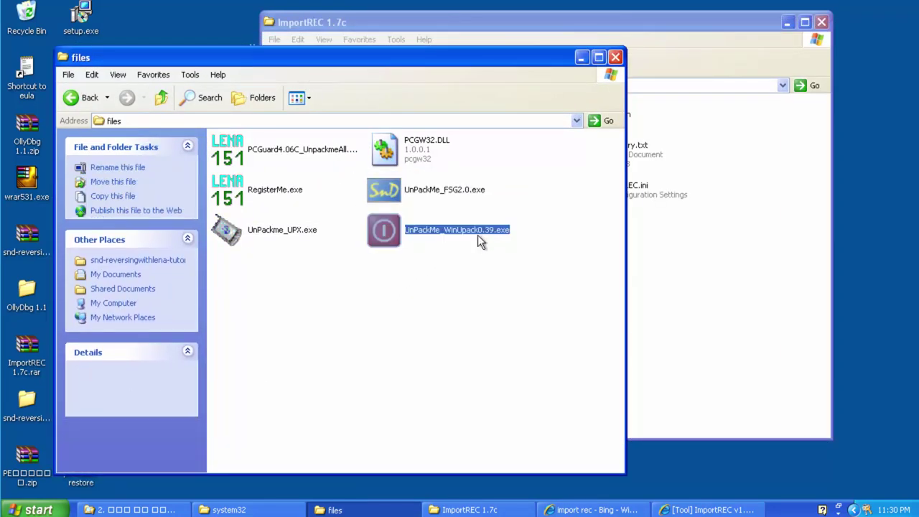
click(459, 195)
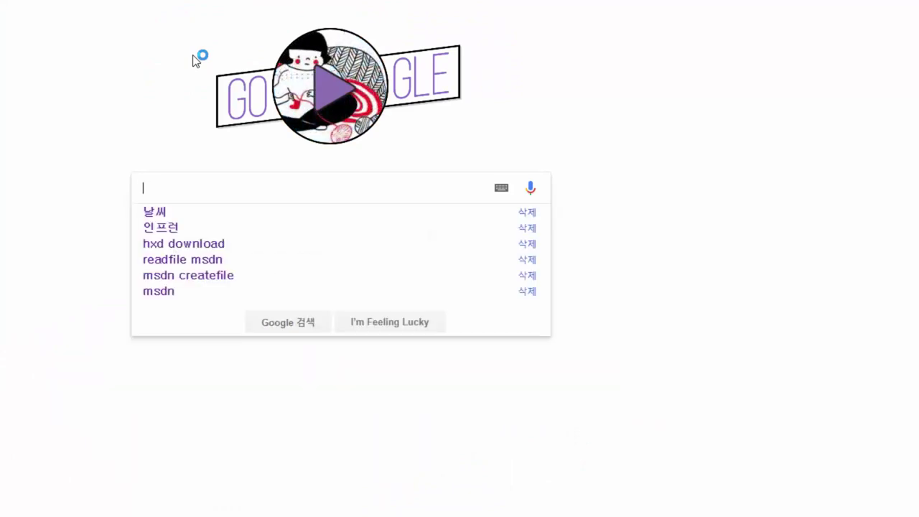
Step: Switch to the host's web browser and search Google for "unpack fsg"
text(unpack f)
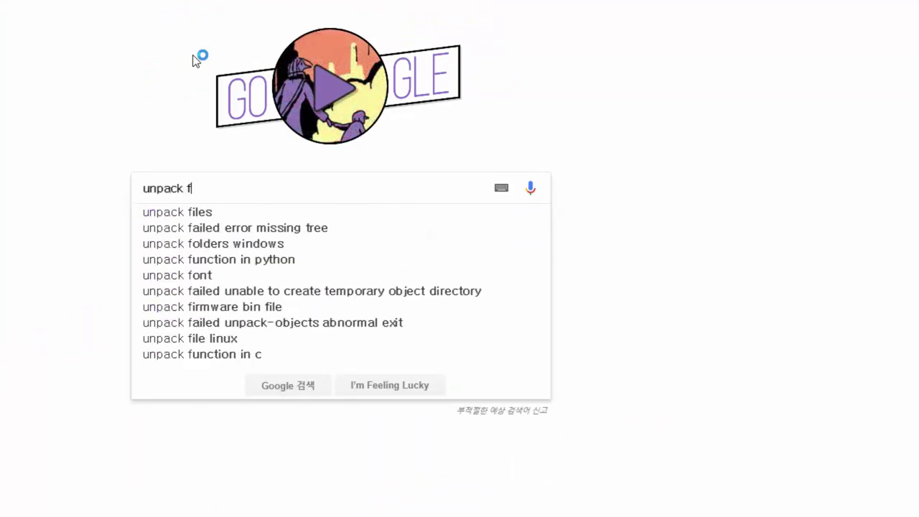
text(og)
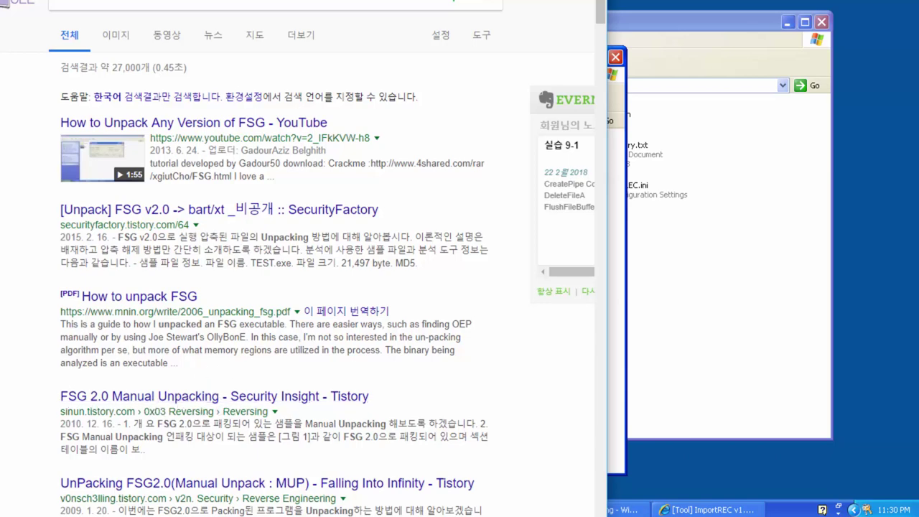
Step: Return to the virtual machine, move the files window aside and bring the ImportREC 1.7c folder window to the front
key(alt+Tab)
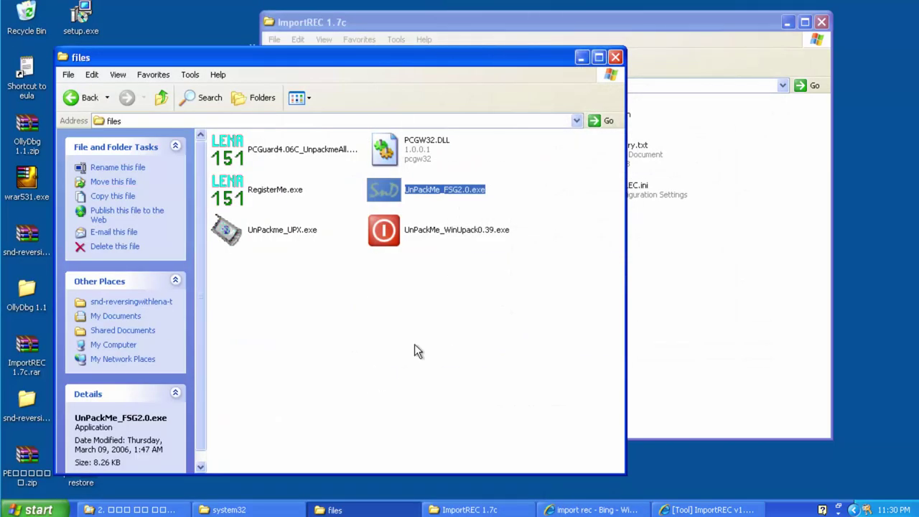
drag(520, 304, 526, 229)
click(525, 229)
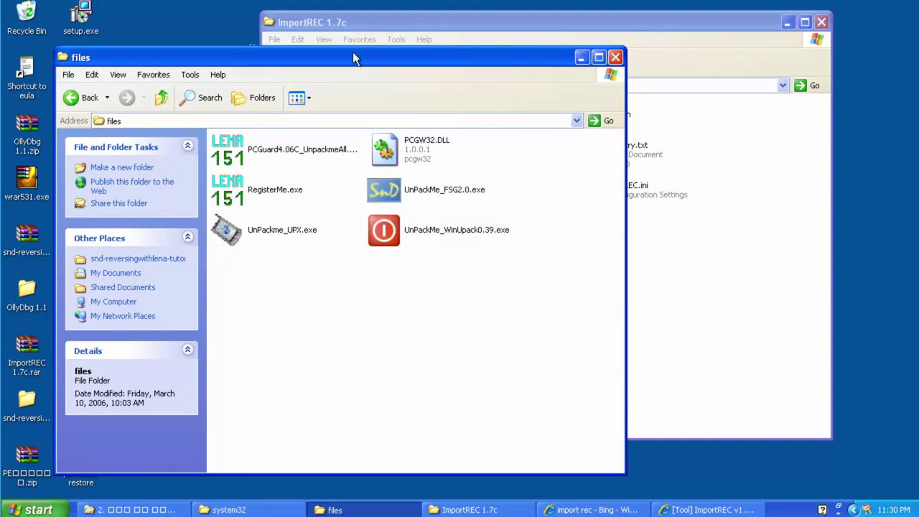
drag(118, 57, 512, 75)
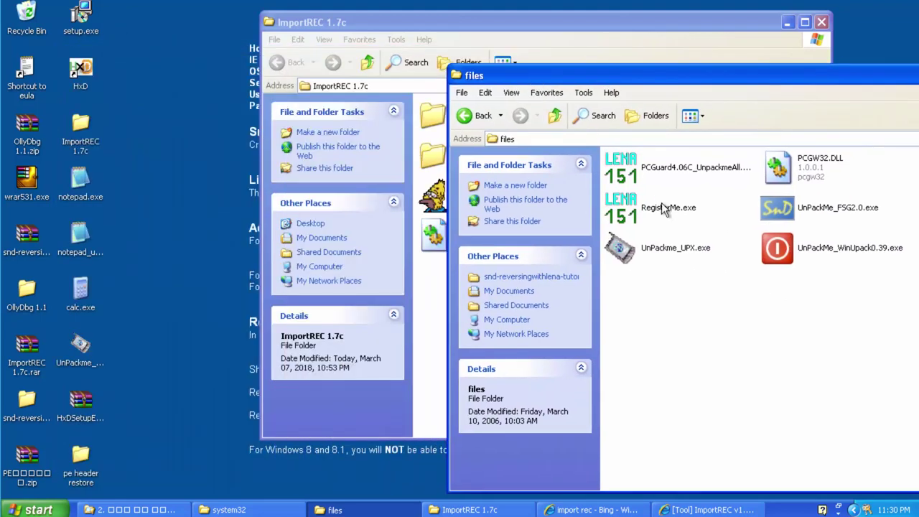
click(439, 316)
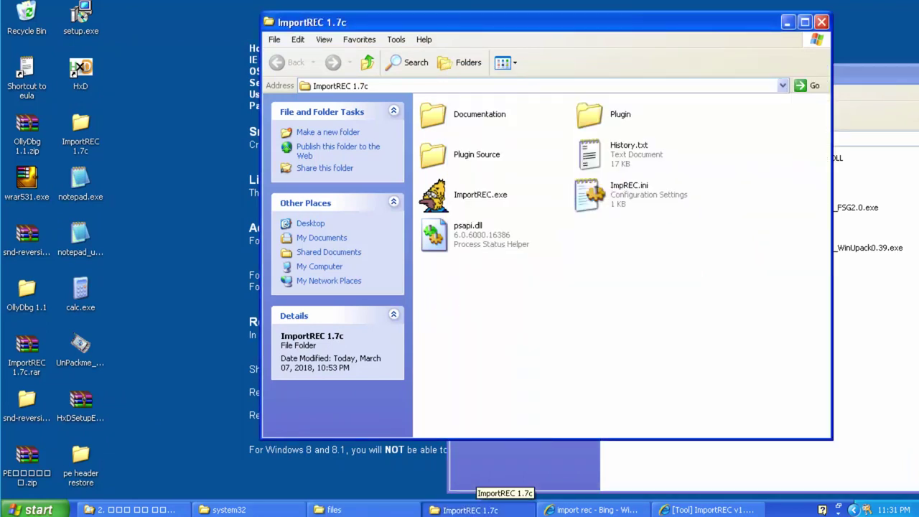
Step: Open the desktop's UnPackme_UPX.exe with OllyDbg and maximize the debugger window
click(76, 364)
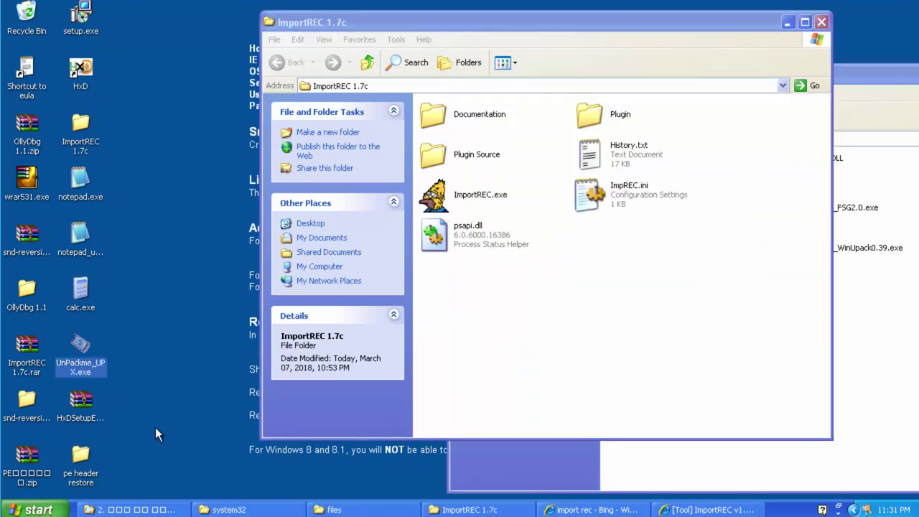
right_click(86, 370)
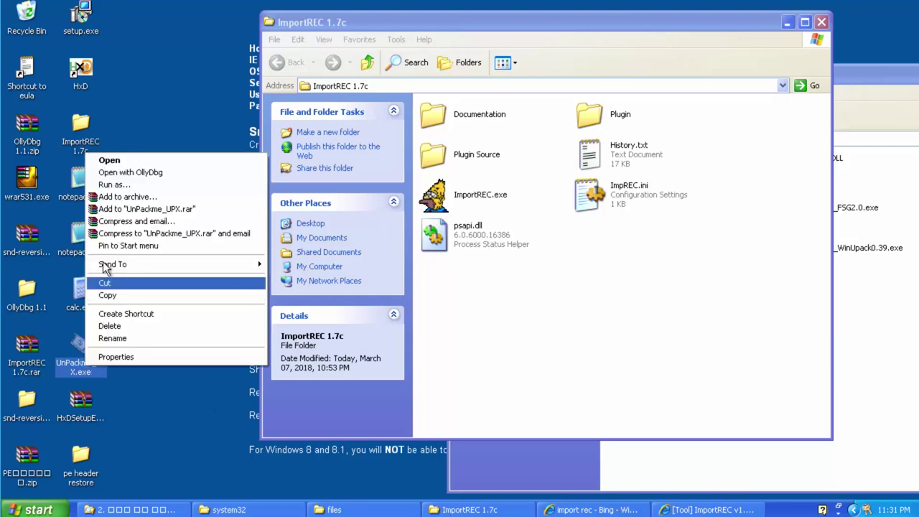
click(139, 175)
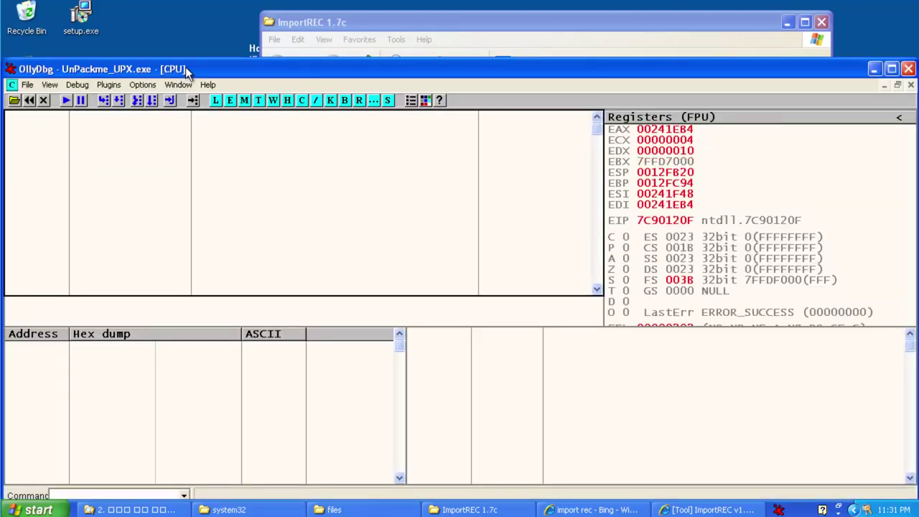
double_click(185, 69)
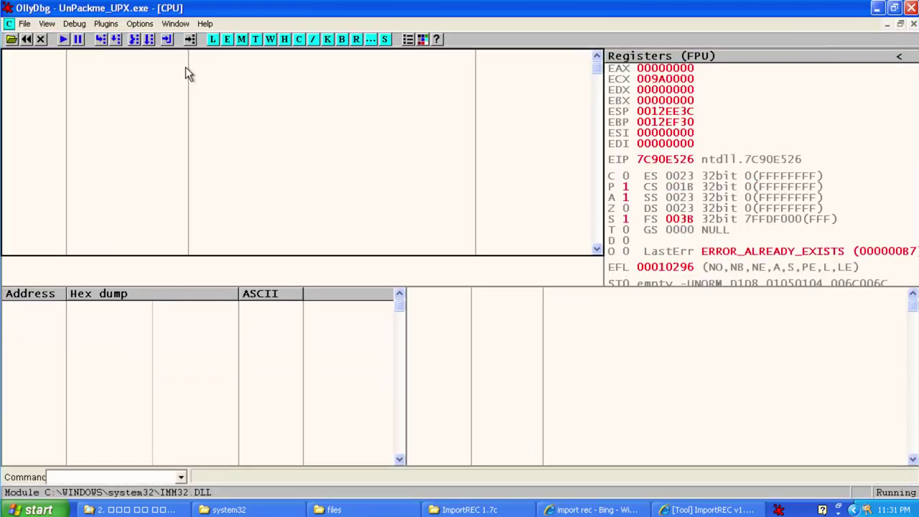
click(450, 296)
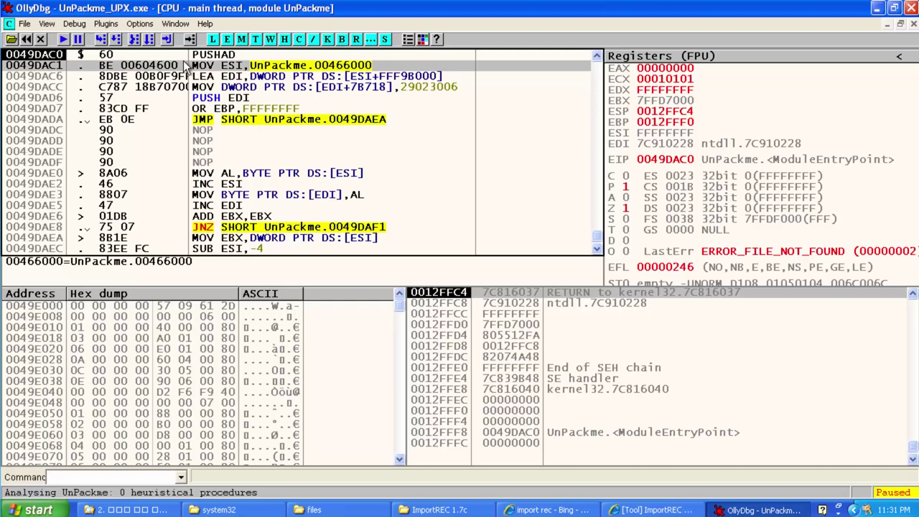
Step: Step over the PUSHAD instruction at the module entry point
click(259, 57)
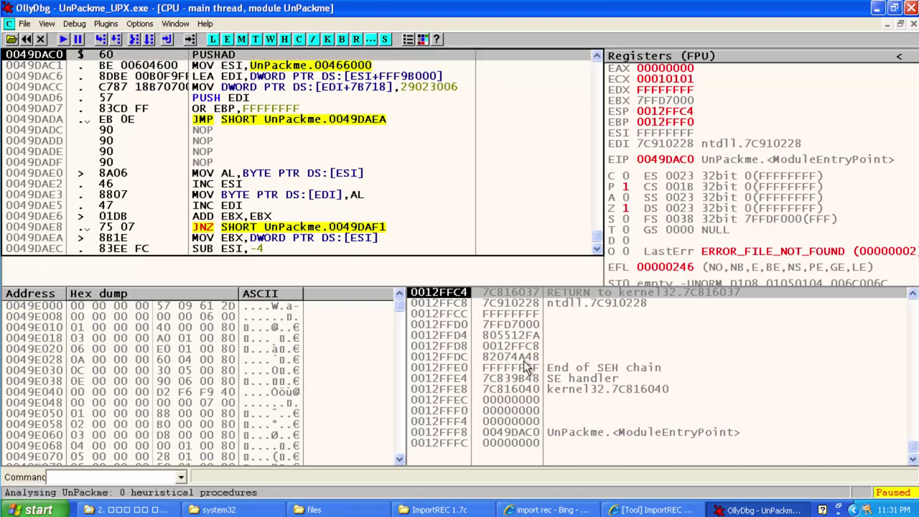
click(153, 66)
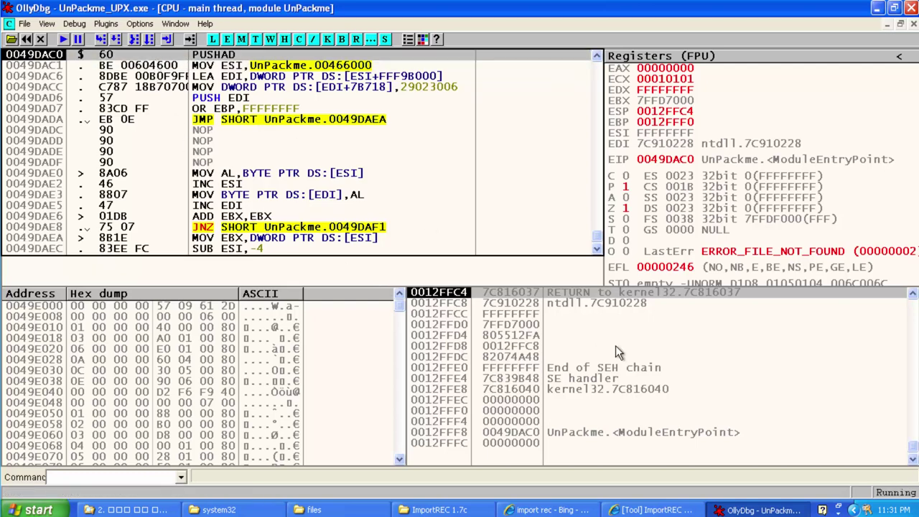
key(F8)
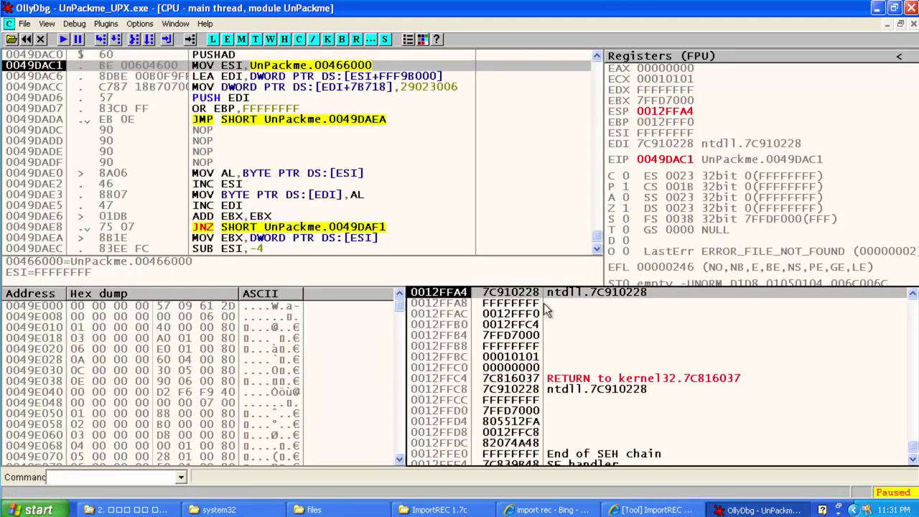
Step: Follow the expression esp in the hex dump and select the first byte at 0012FFA4
click(206, 339)
key(ctrl+g)
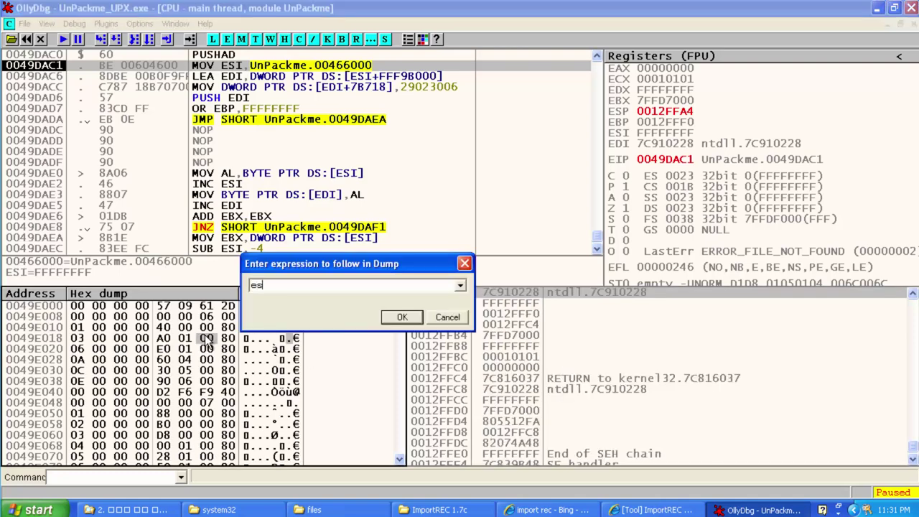
text(esp)
key(Return)
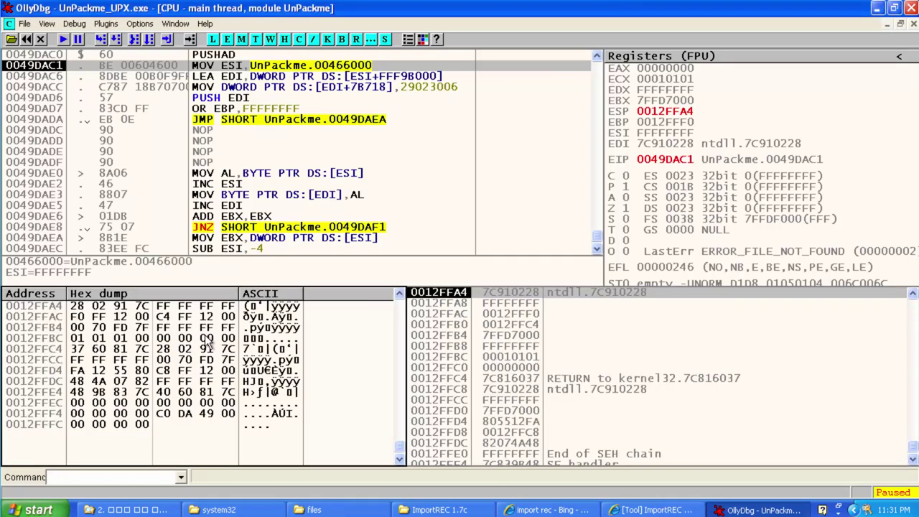
click(76, 306)
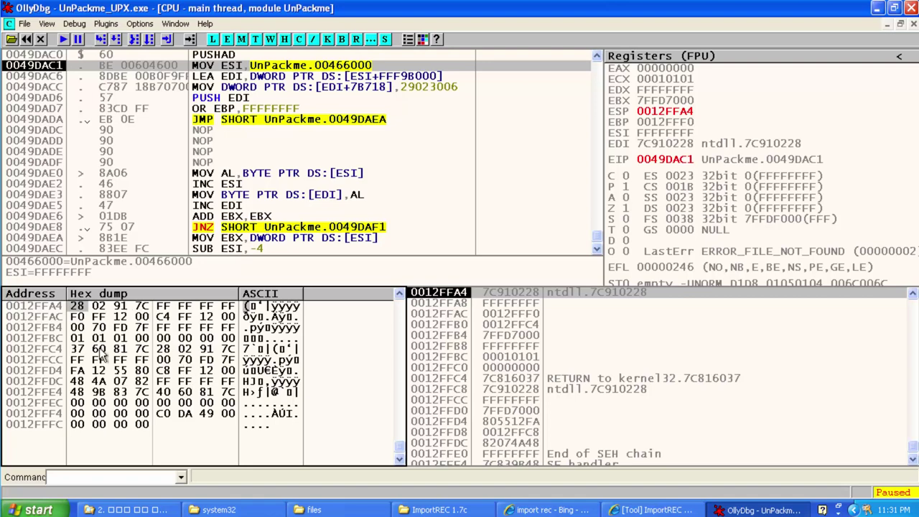
Step: Set a byte-sized hardware breakpoint on access at the first dump byte, 0012FFA4
click(540, 348)
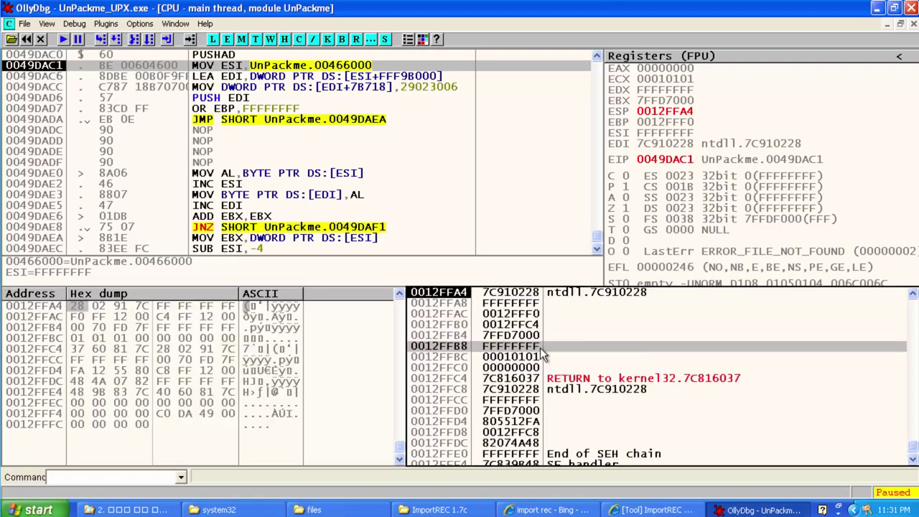
click(466, 304)
right_click(464, 294)
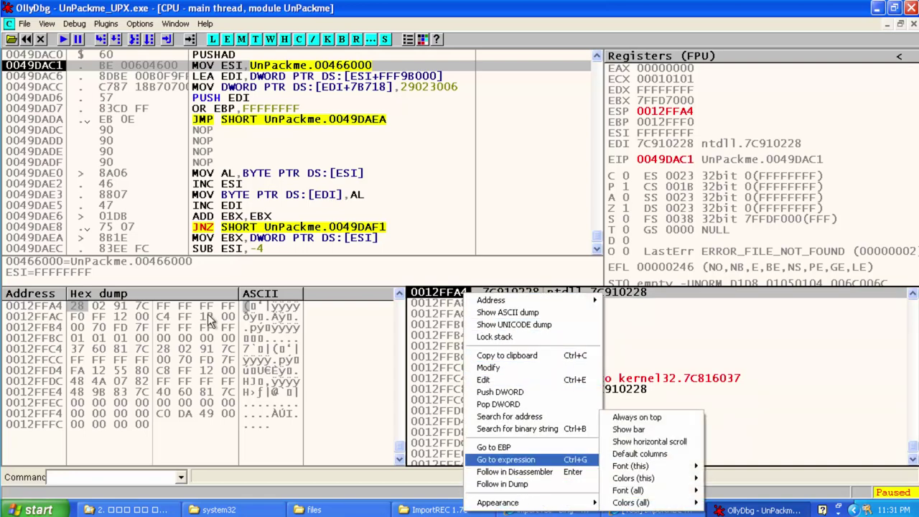
click(273, 366)
right_click(82, 305)
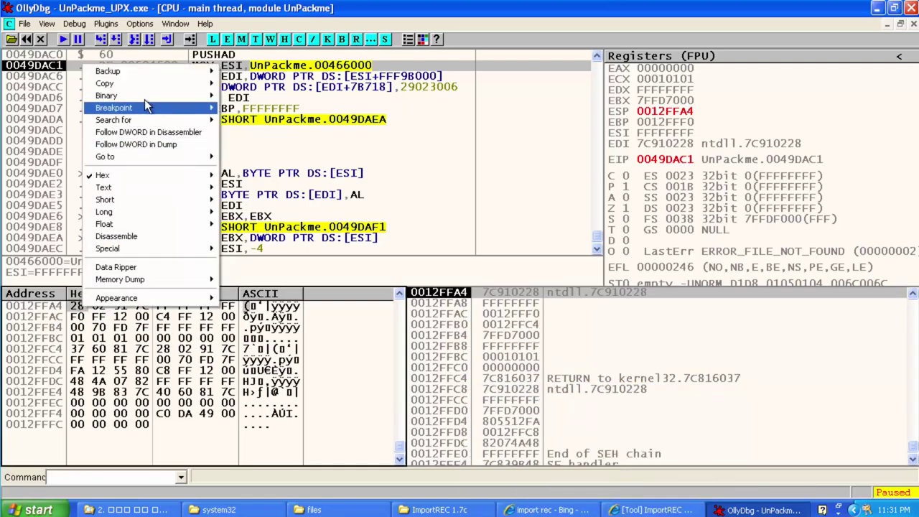
mouse_move(153, 108)
mouse_move(276, 139)
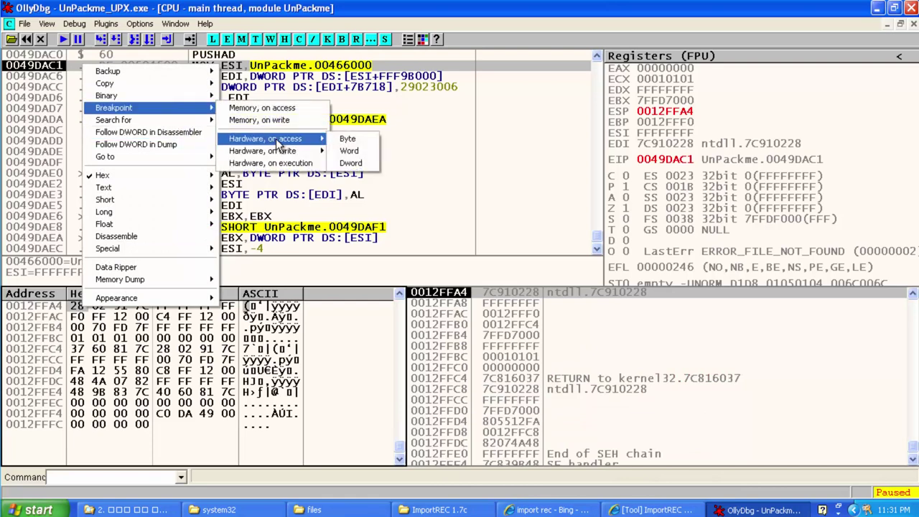
click(360, 140)
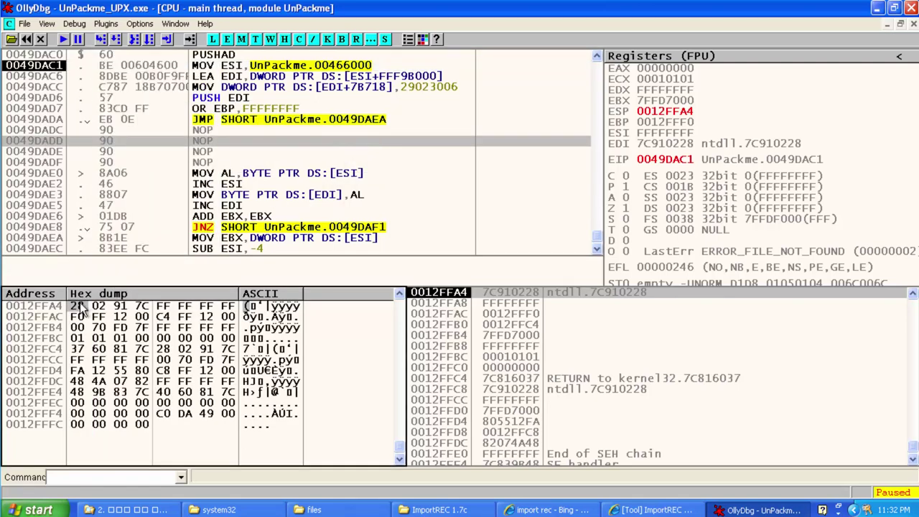
Step: Review the hardware breakpoints list, moving its dialog over the dump, and close it
click(77, 27)
click(275, 195)
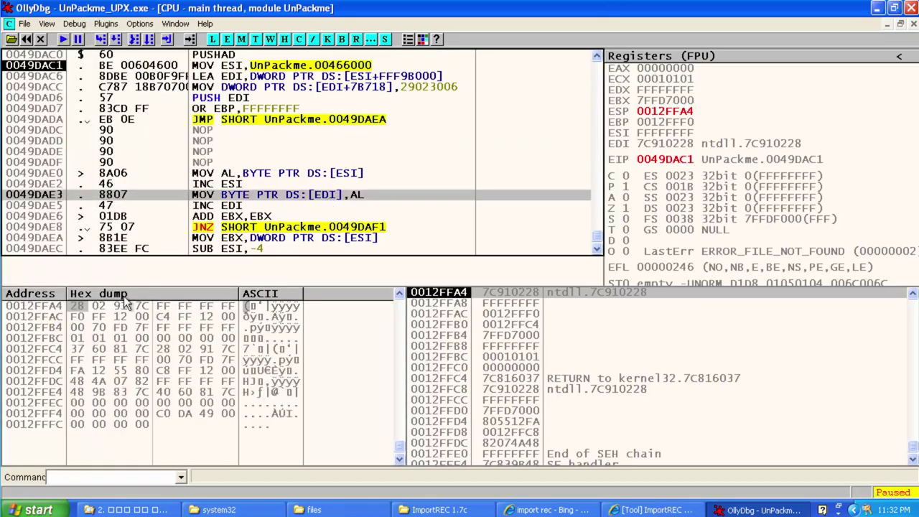
click(79, 309)
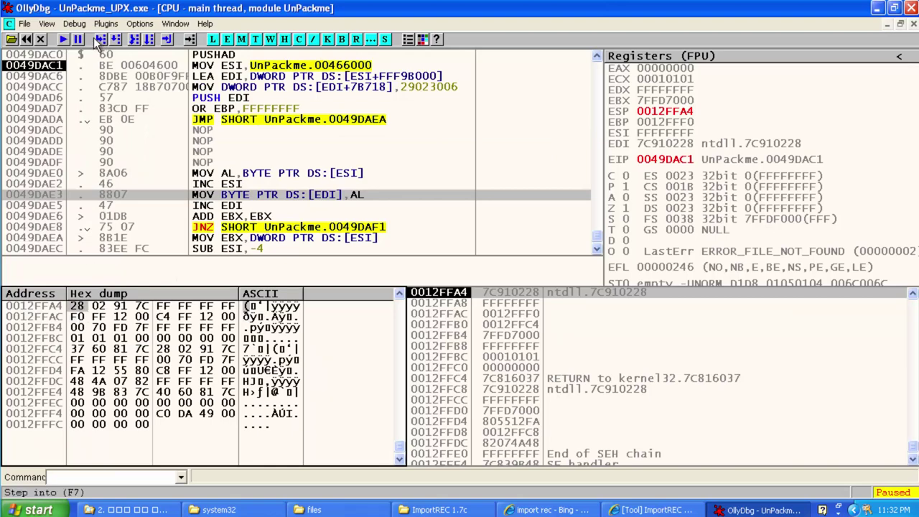
click(74, 23)
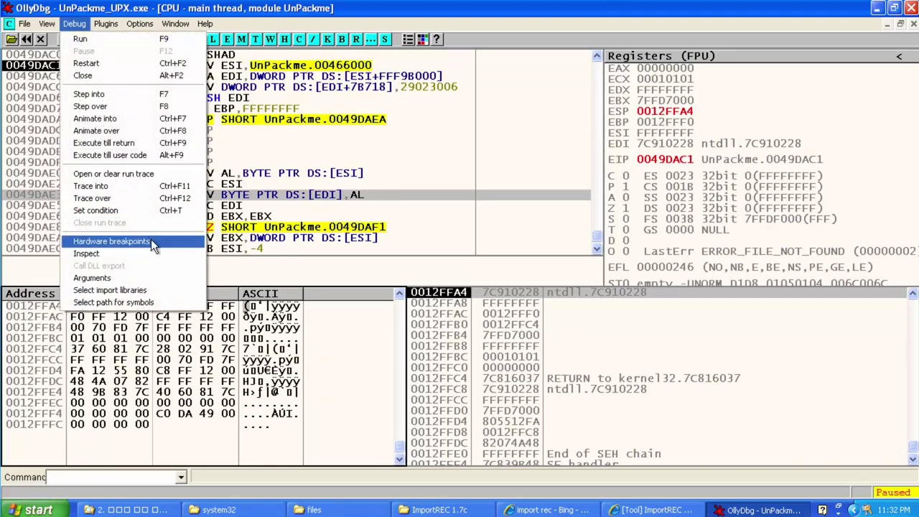
click(111, 242)
drag(79, 15, 198, 321)
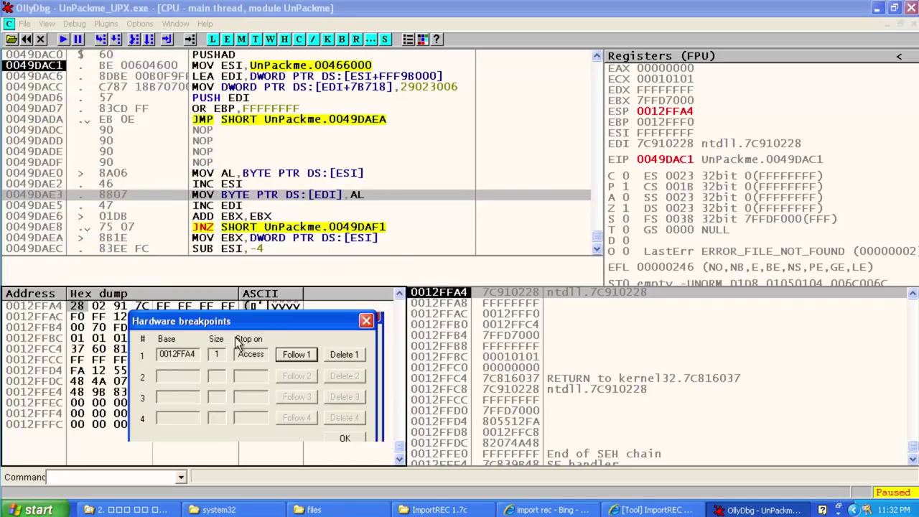
drag(237, 343, 61, 325)
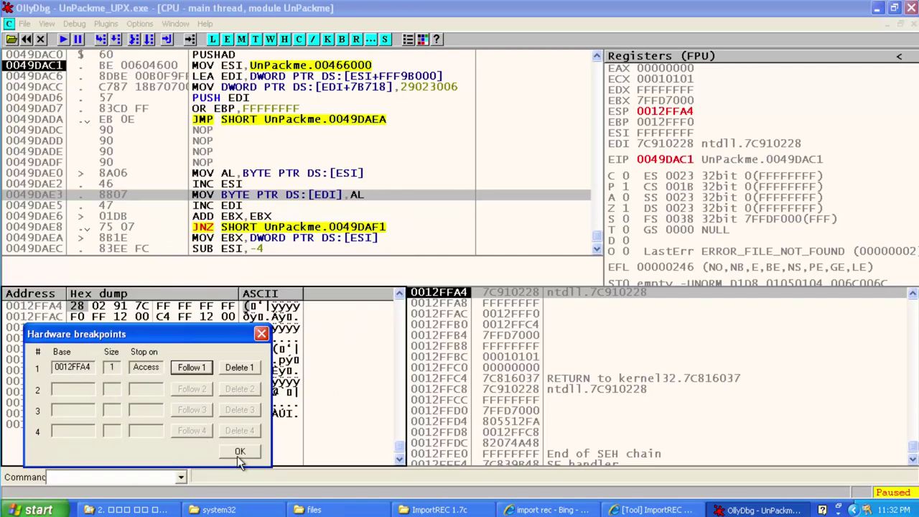
click(261, 335)
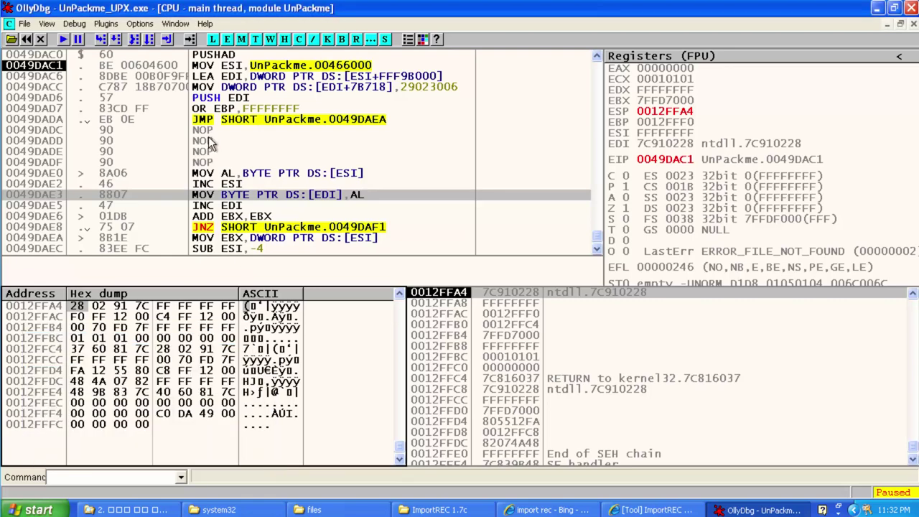
Step: Point out the PUSHAD and MOV ESI instructions, and run the program until the hardware breakpoint is hit
click(167, 66)
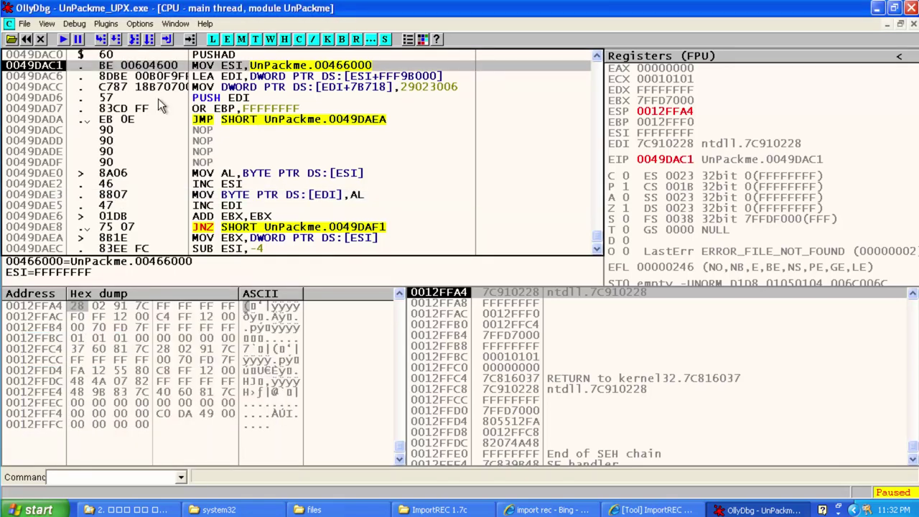
drag(218, 66, 224, 55)
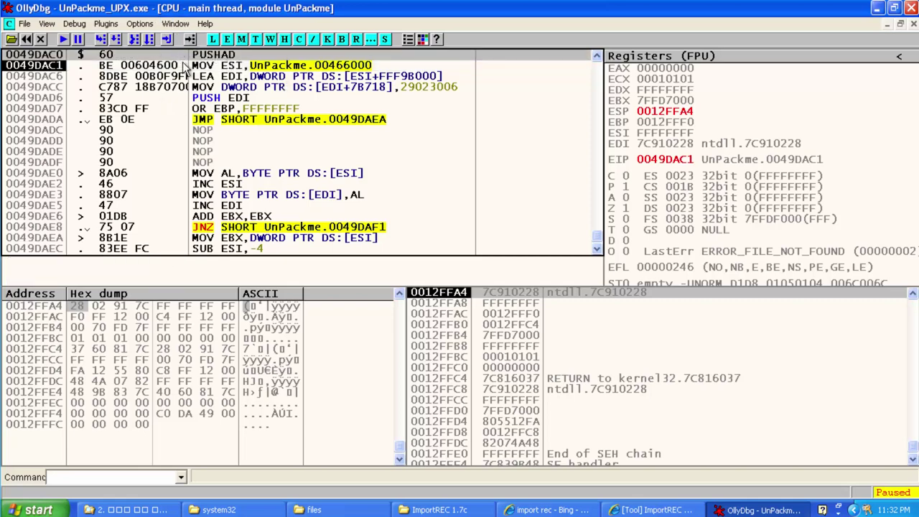
click(185, 66)
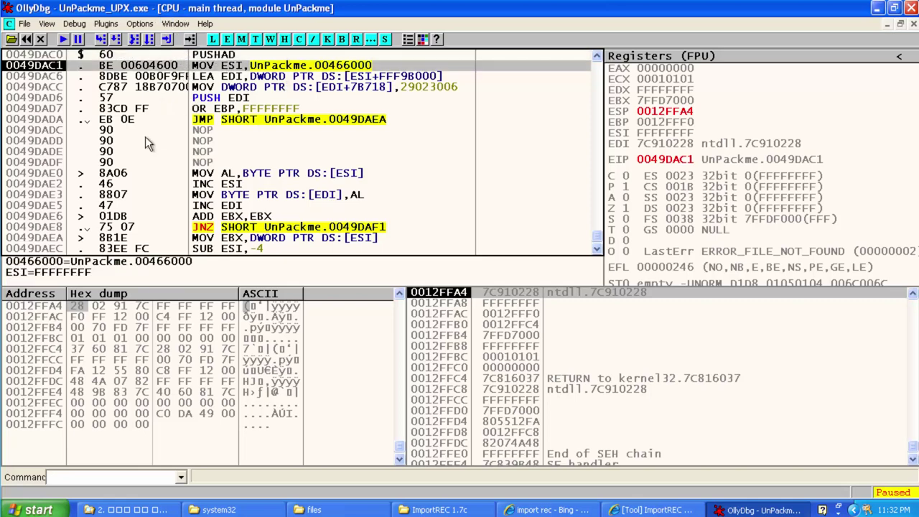
key(F9)
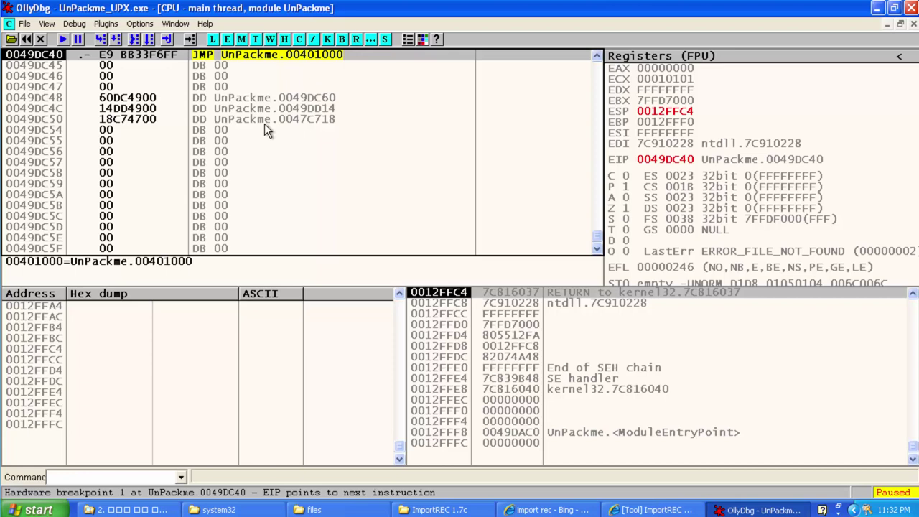
Step: Examine the POPAD instruction just above the breakpoint stop, the registers and the JMP UnPackme.00401000 instruction
scroll(264, 123, up, 1)
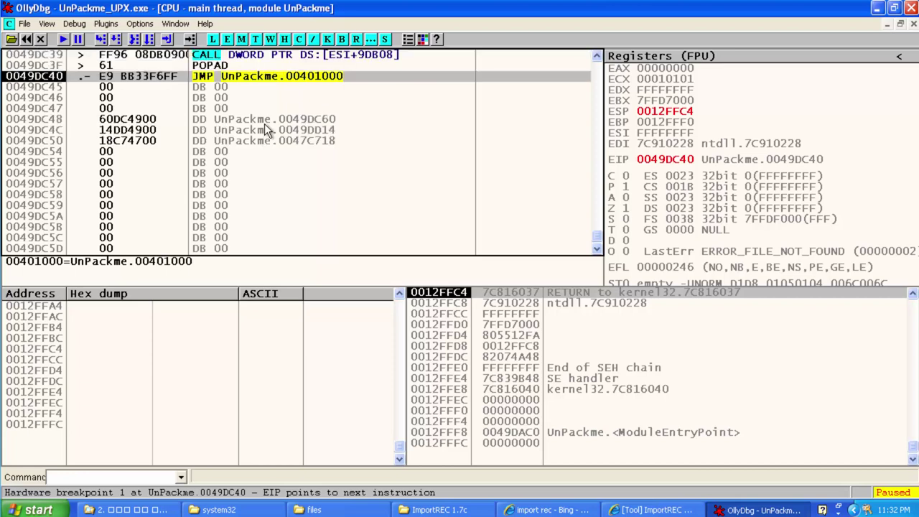
click(212, 66)
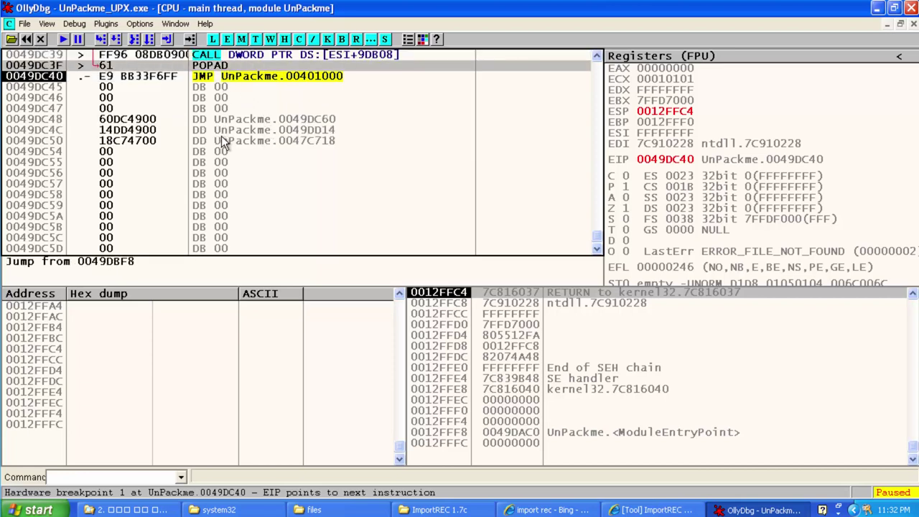
click(227, 76)
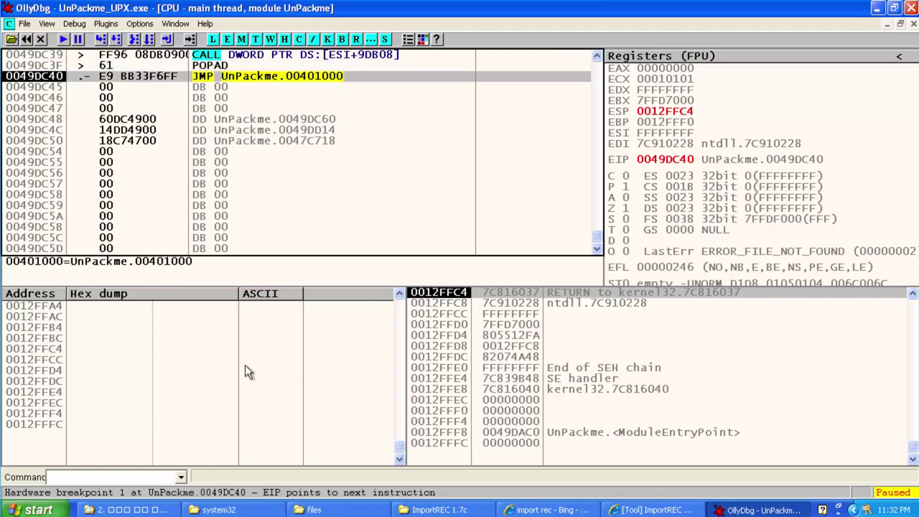
click(676, 69)
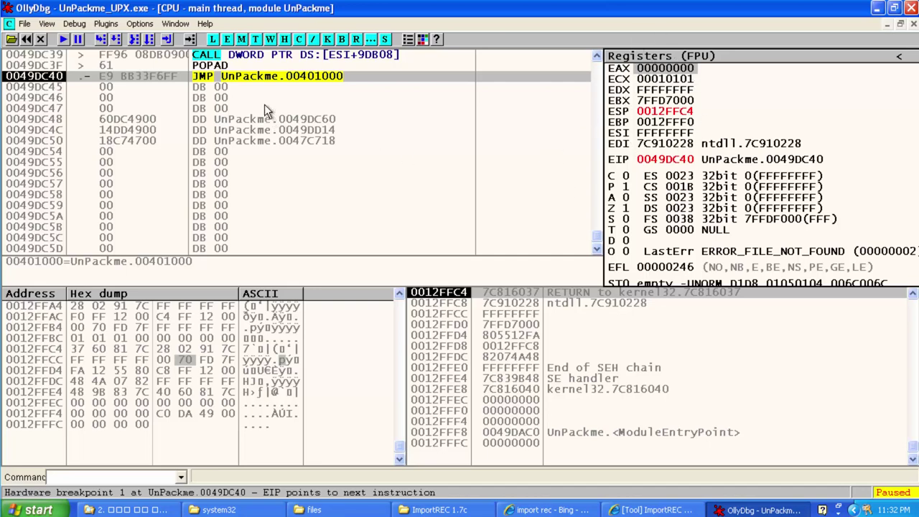
click(278, 79)
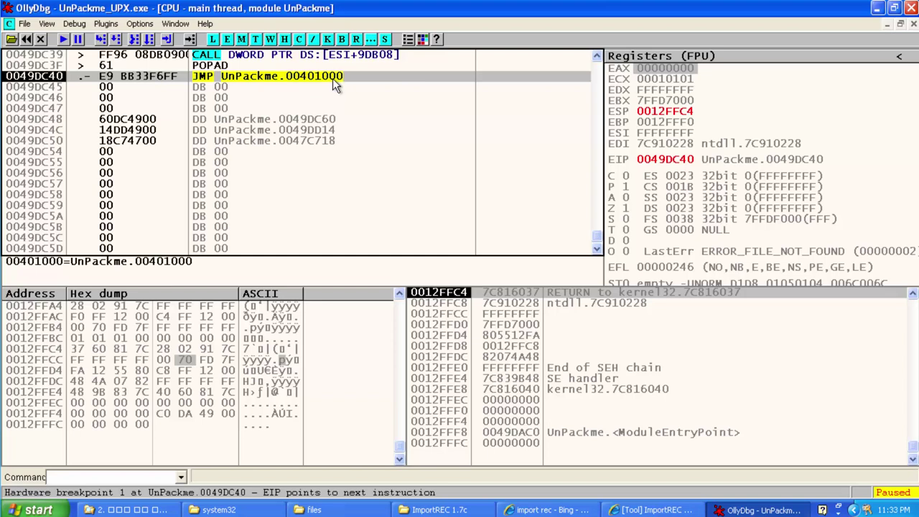
Step: Step over the JMP to UnPackme.00401000 and look through the code at the original entry point
key(F8)
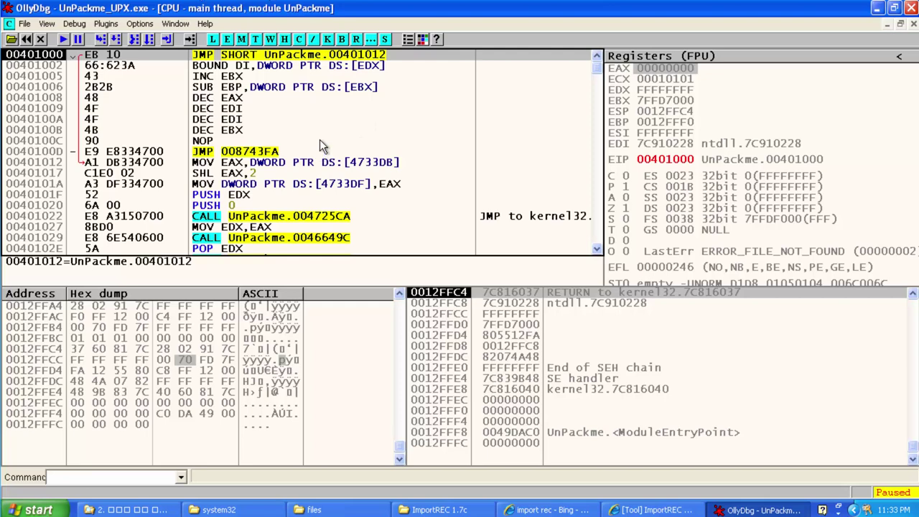
scroll(320, 129, down, 3)
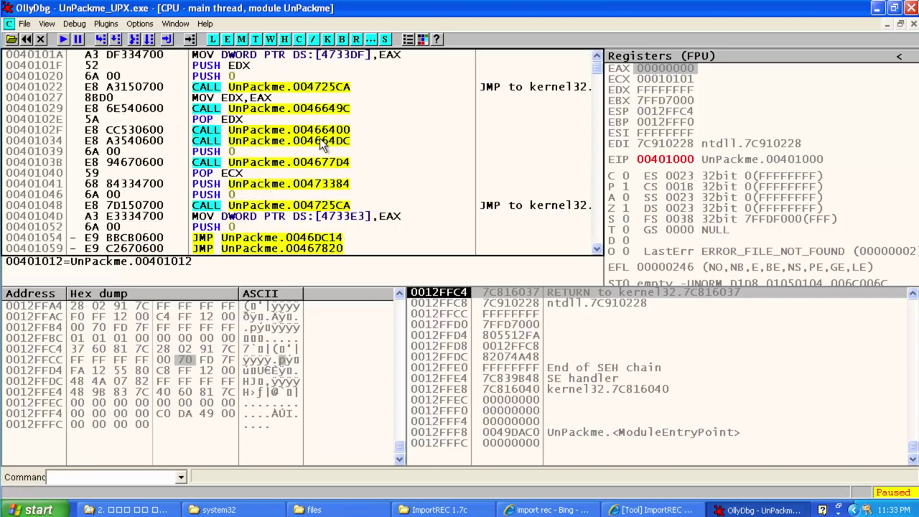
scroll(318, 139, up, 3)
Step: Open OllyDump's Dump debugged process dialog and move it clear of the first code addresses
click(137, 25)
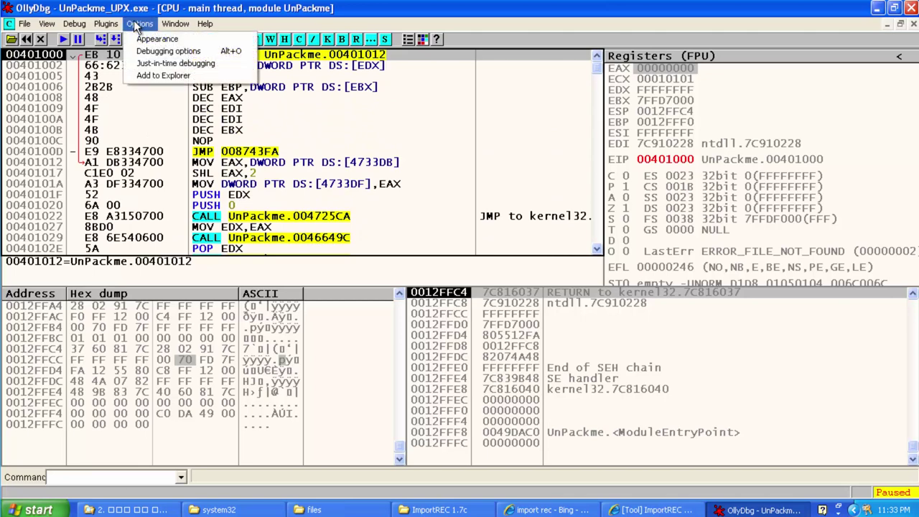
mouse_move(107, 23)
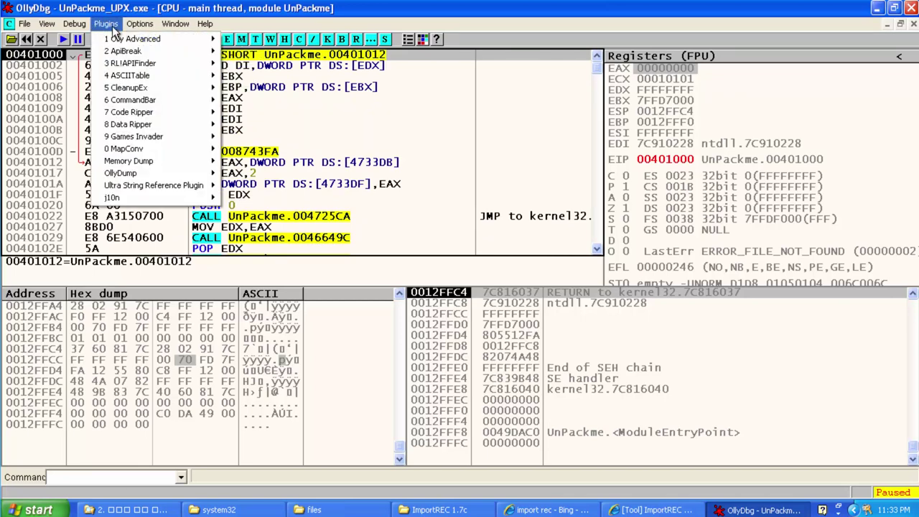
mouse_move(150, 173)
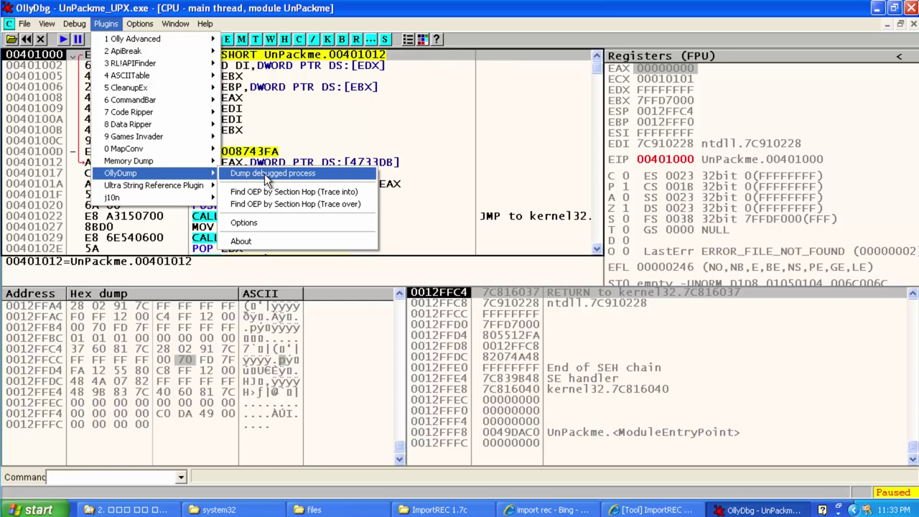
click(336, 174)
drag(459, 6, 356, 87)
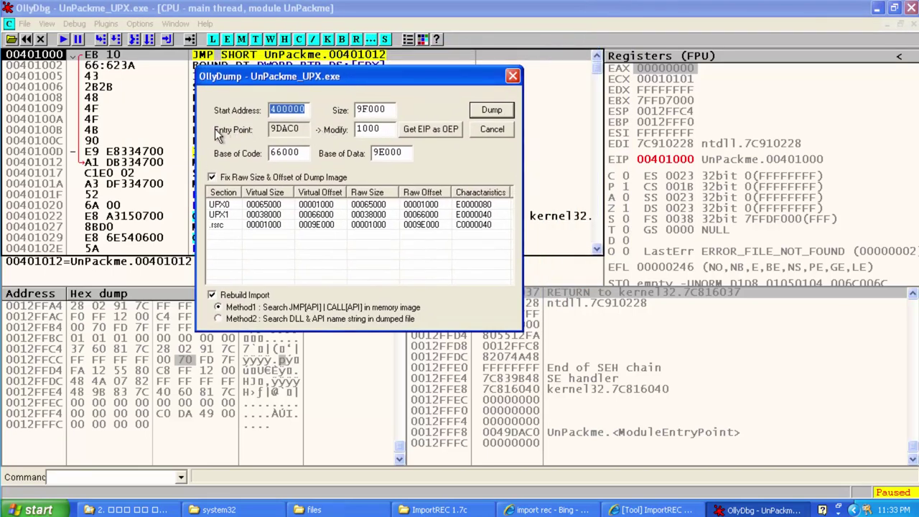
Step: Compare the Entry Point and Modify values in the OllyDump dialog with the current code address 00401000
click(274, 128)
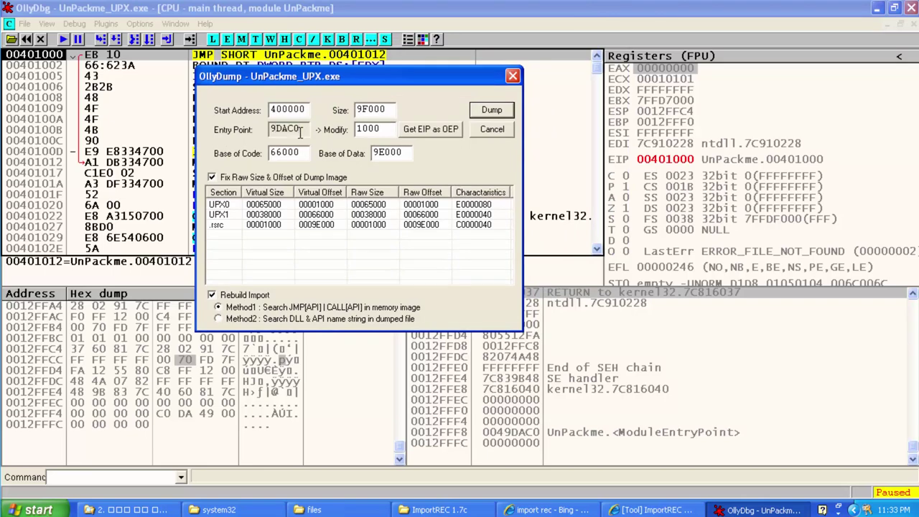
drag(316, 76, 244, 107)
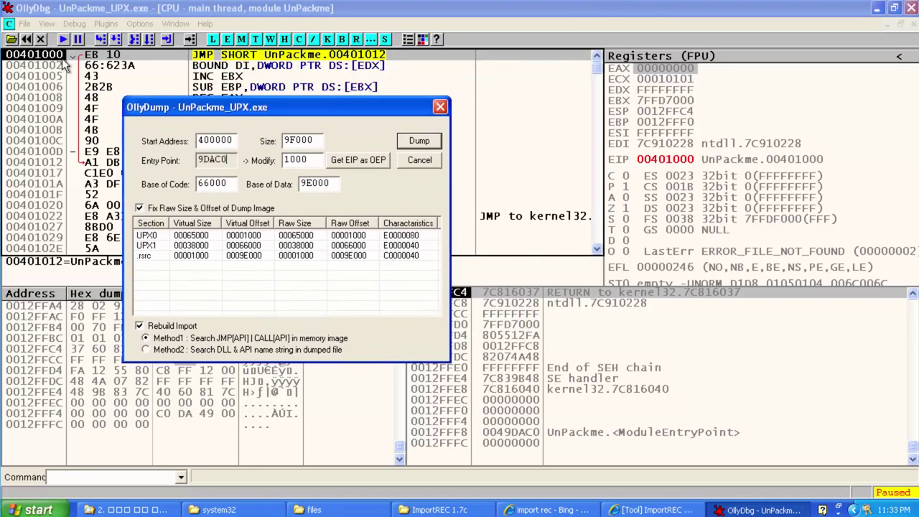
drag(315, 163, 272, 160)
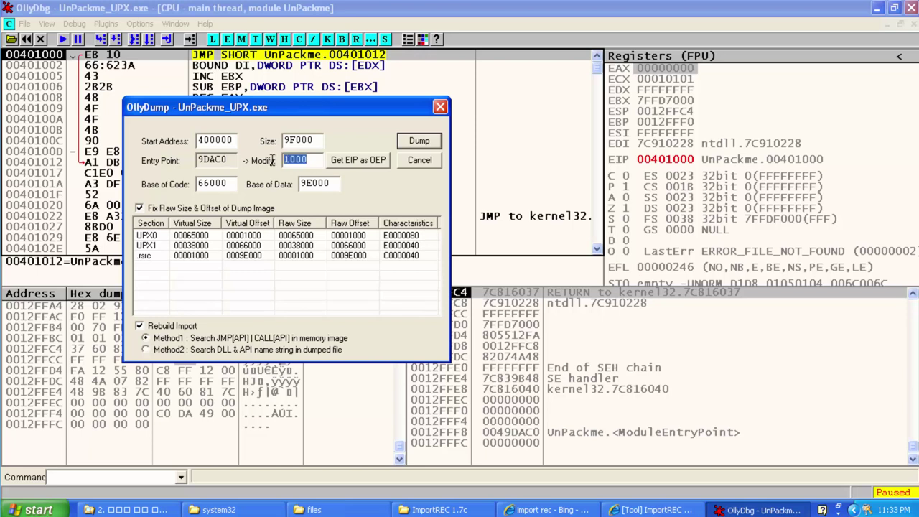
click(314, 140)
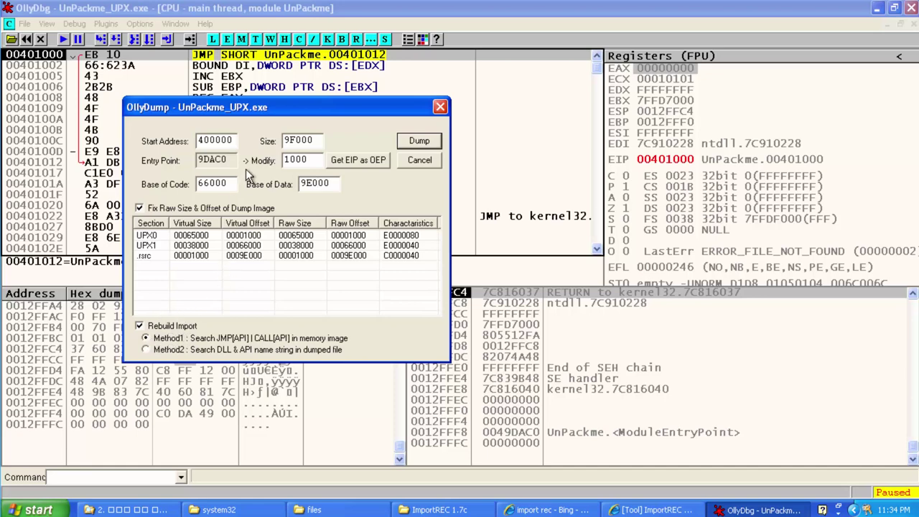
Step: Turn off Rebuild Import and save the dump to the Desktop as UnPackme_UPX_dump.exe
click(167, 328)
click(420, 141)
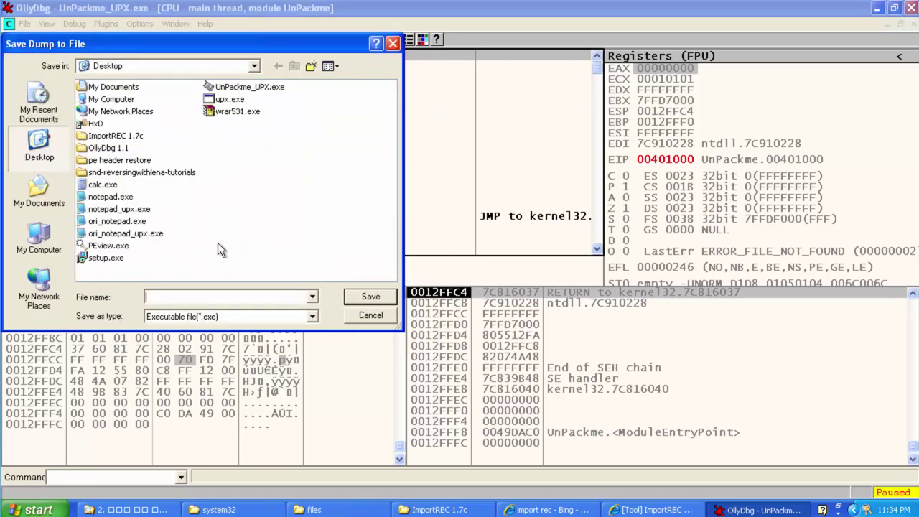
click(234, 87)
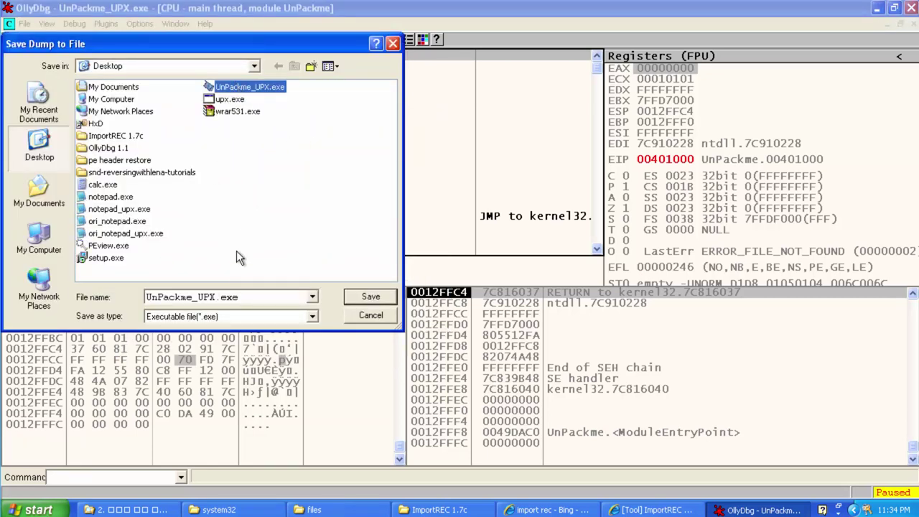
click(217, 296)
key(Left)
key(Left)
key(Left)
key(Left)
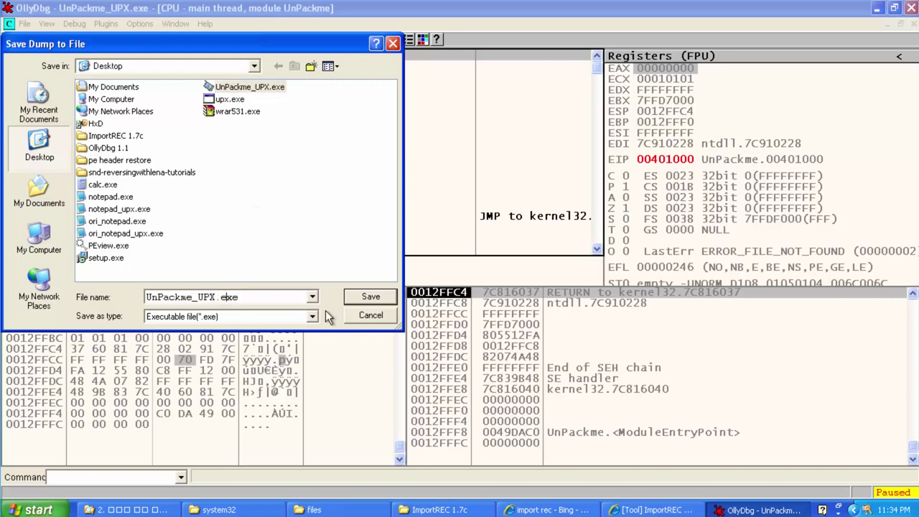
text(_dump)
click(362, 297)
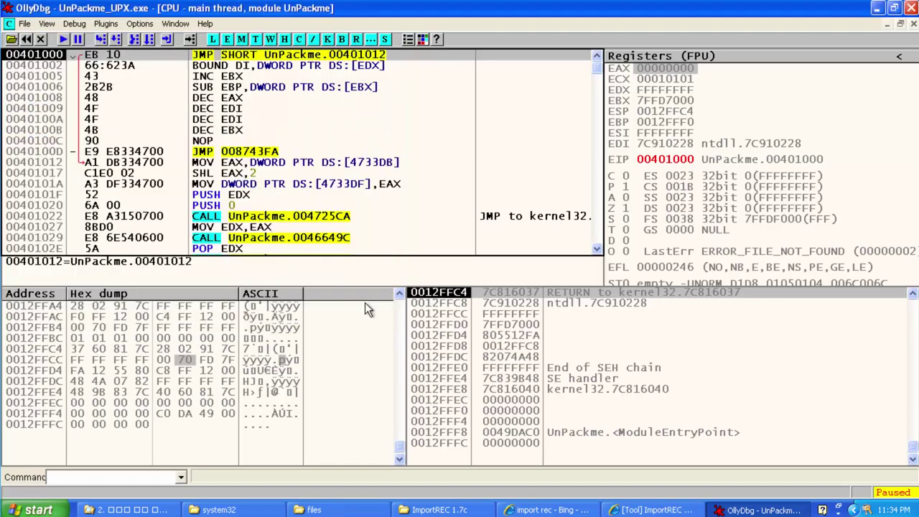
Step: Restore the OllyDbg window to a smaller size, move it aside and point out the dumped file on the desktop
double_click(319, 11)
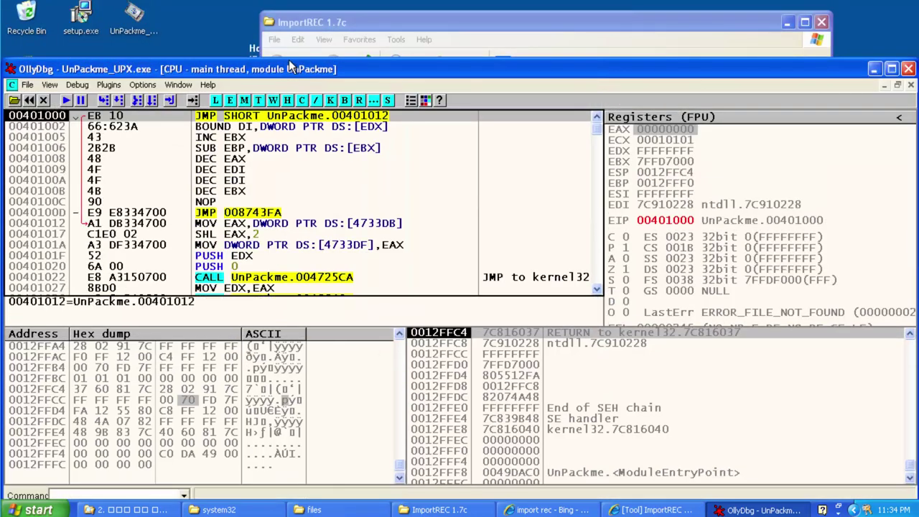
drag(304, 72, 679, 82)
click(140, 22)
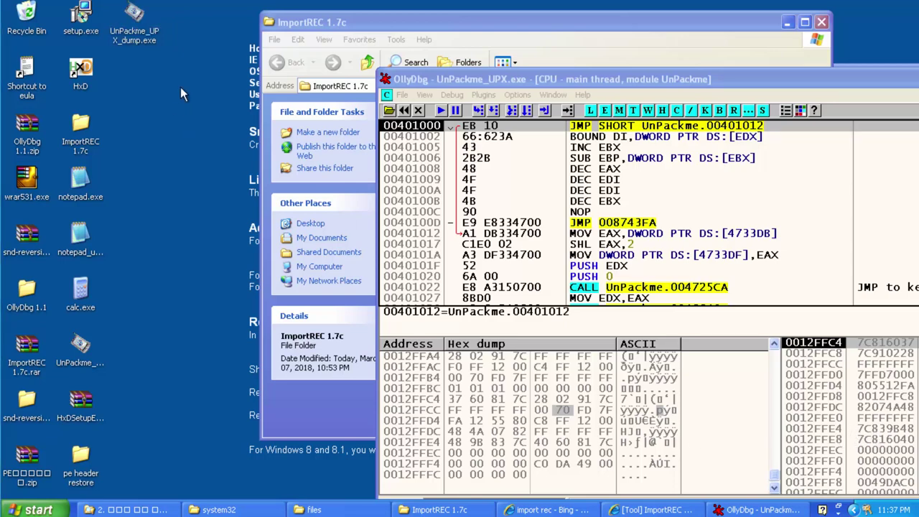
mouse_move(192, 94)
mouse_down()
mouse_move(140, 12)
mouse_move(106, 2)
mouse_move(188, 100)
mouse_up()
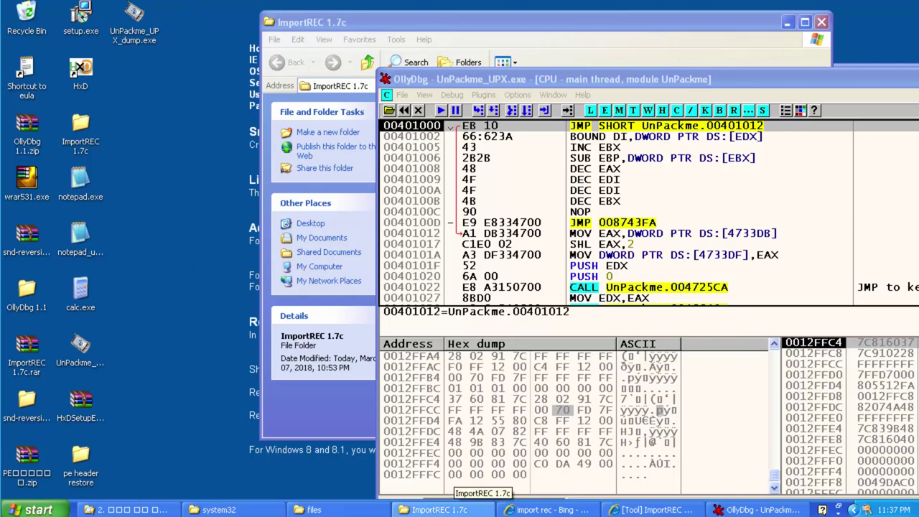
Step: Run ImportREC.exe from the ImportREC 1.7c folder, accept the security warning and reposition its window
click(438, 510)
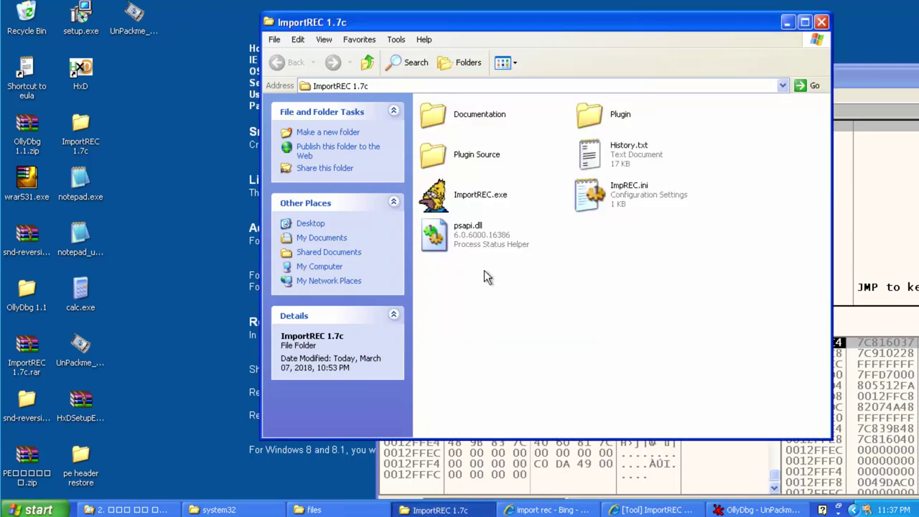
double_click(476, 192)
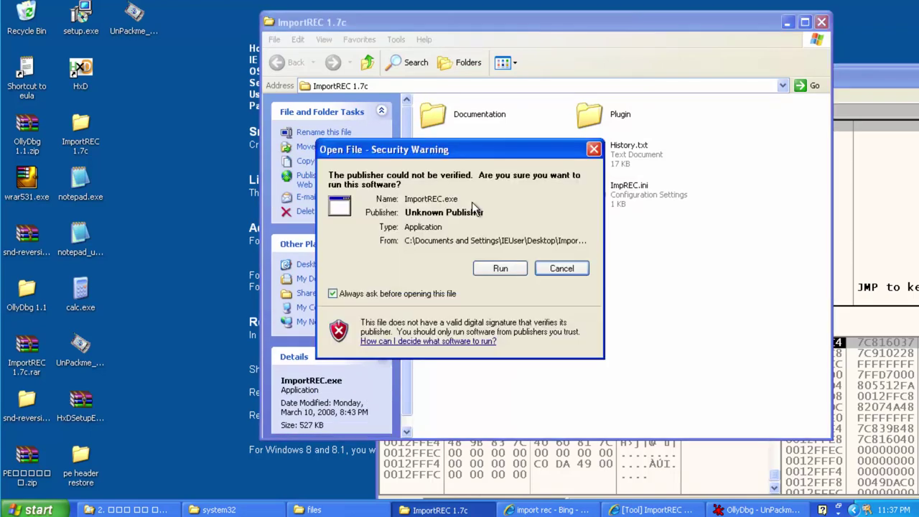
click(489, 273)
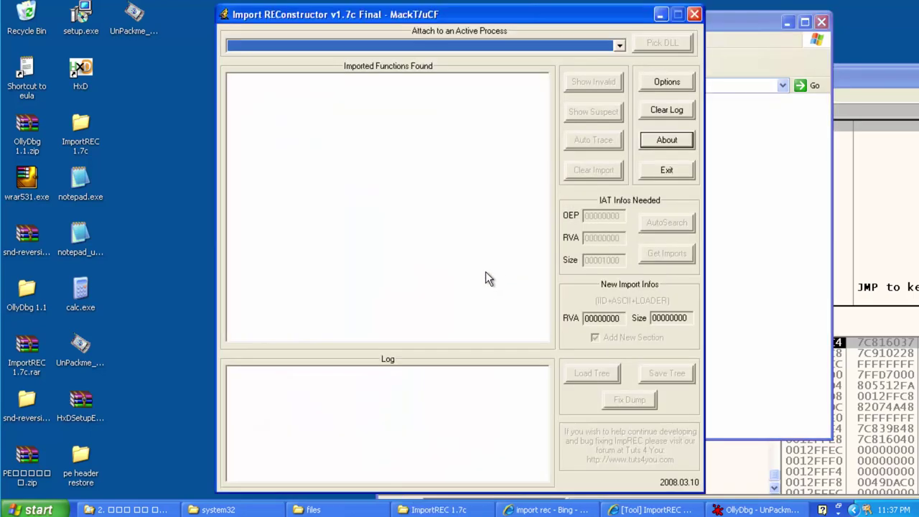
drag(457, 18, 400, 73)
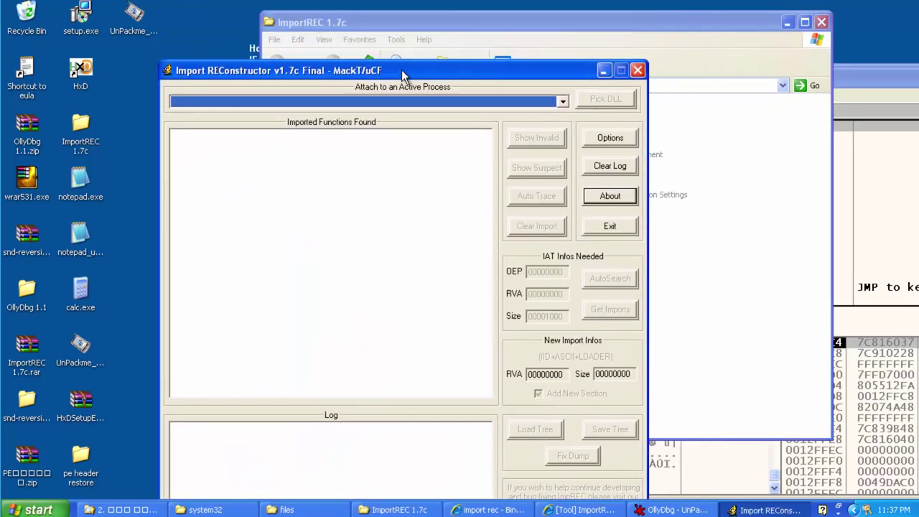
drag(558, 70, 569, 49)
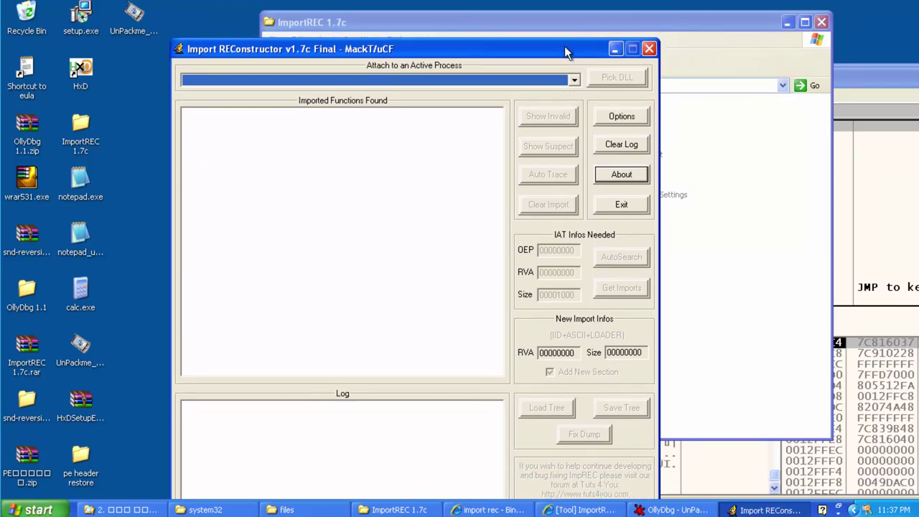
Step: Switch to OllyDbg, move its window slightly down and point out UnPackme_UPX_dump.exe on the desktop
click(843, 266)
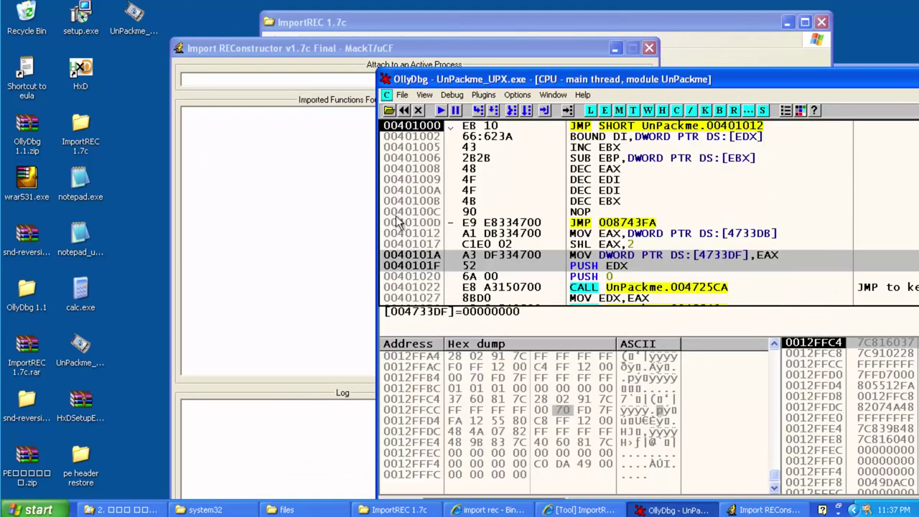
click(483, 128)
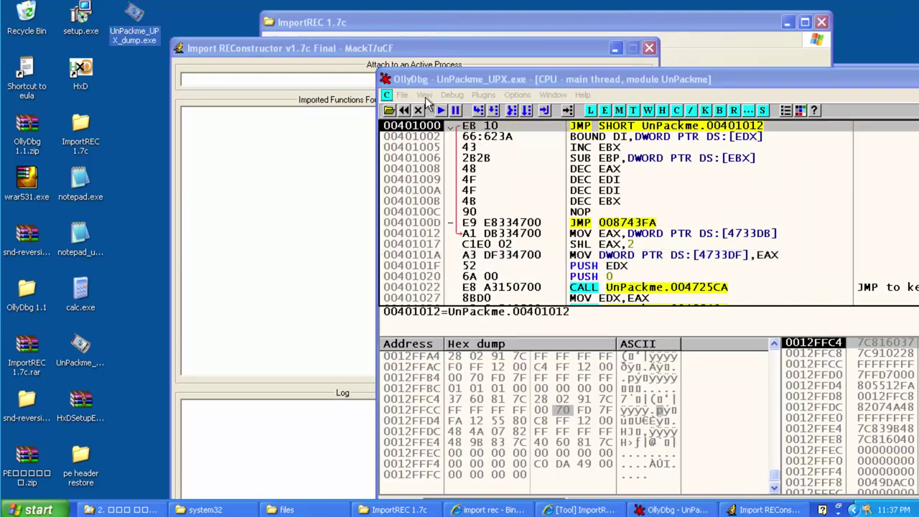
drag(517, 85, 510, 120)
drag(130, 34, 116, 61)
click(134, 14)
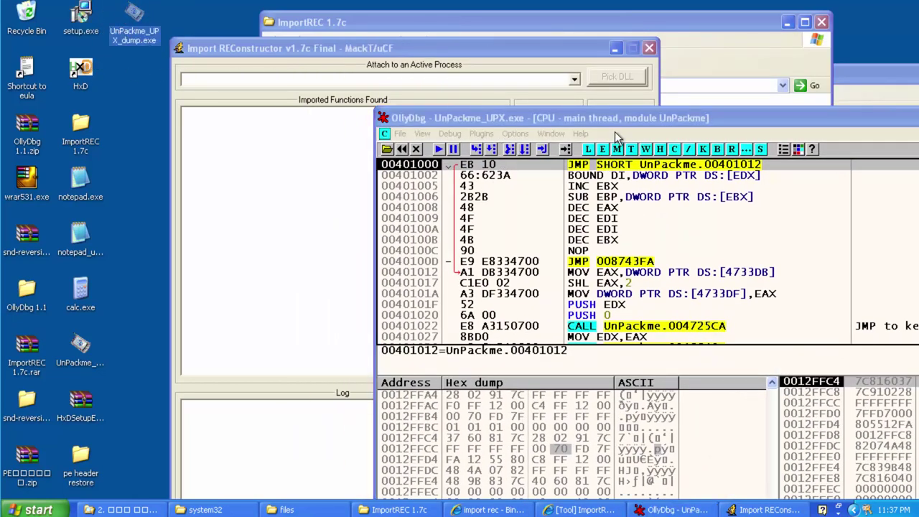
click(616, 136)
Step: Check ImportREC's list of active processes against the UnPackme_UPX.exe session open in OllyDbg
click(567, 69)
click(575, 79)
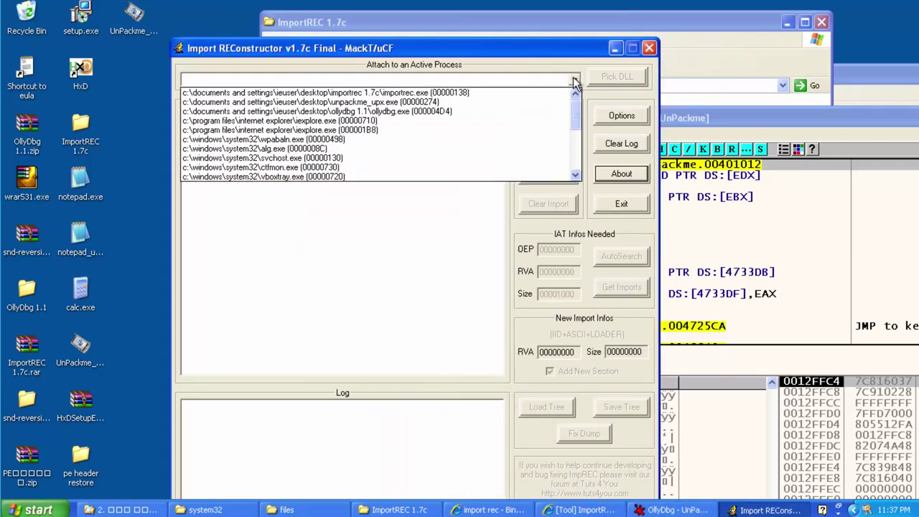
click(778, 118)
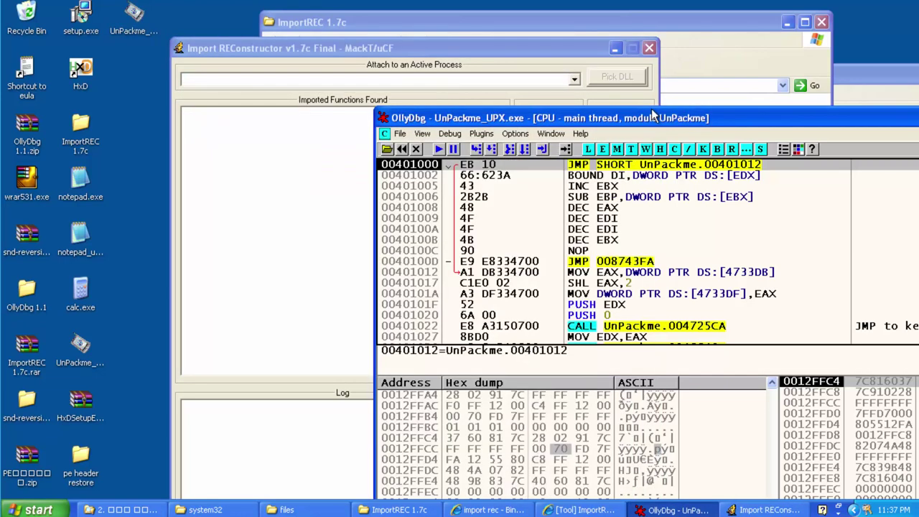
double_click(654, 118)
double_click(470, 12)
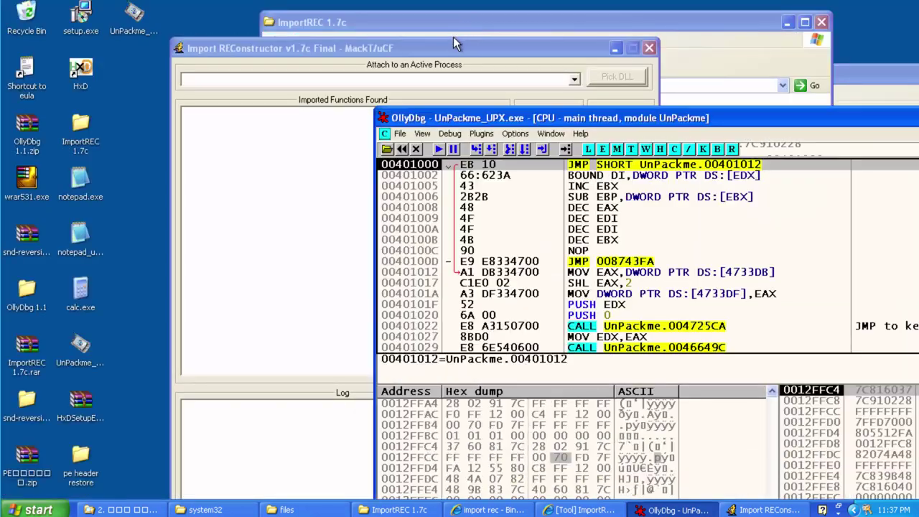
click(454, 47)
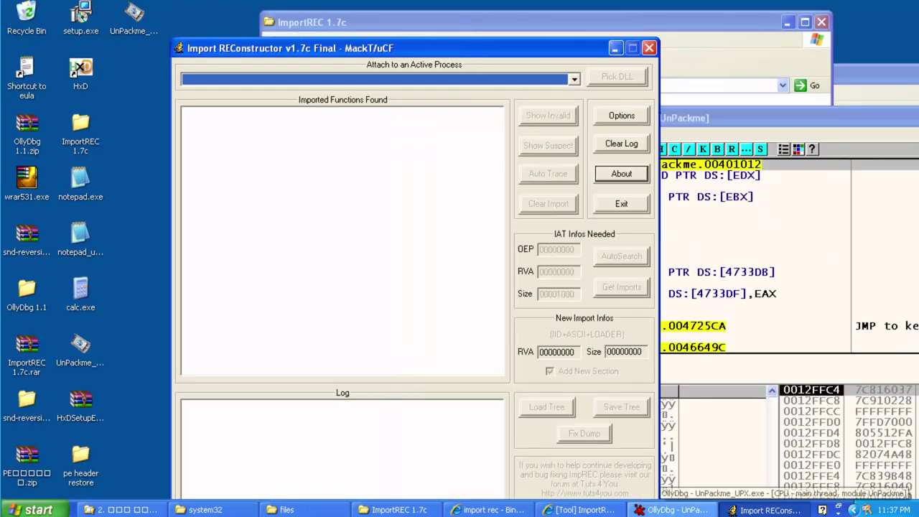
click(695, 122)
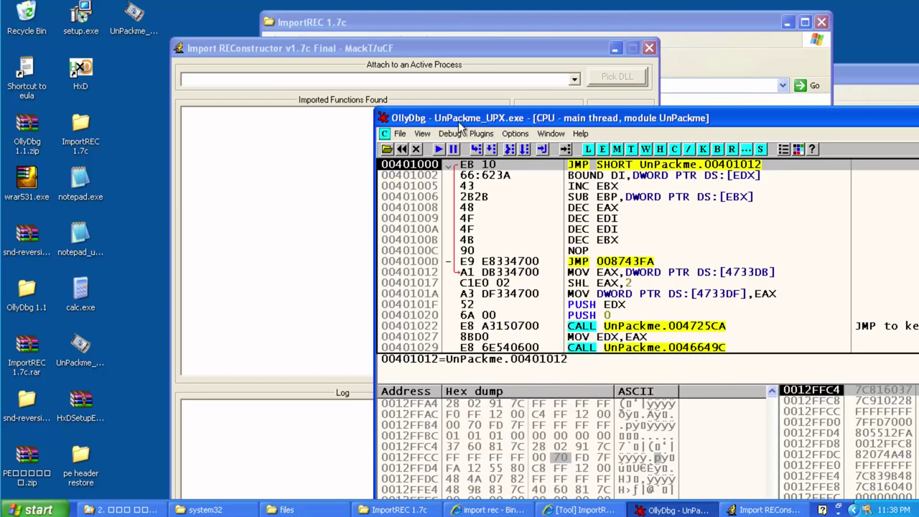
Step: Attach ImportREC to the running unpackme_upx.exe process
click(537, 81)
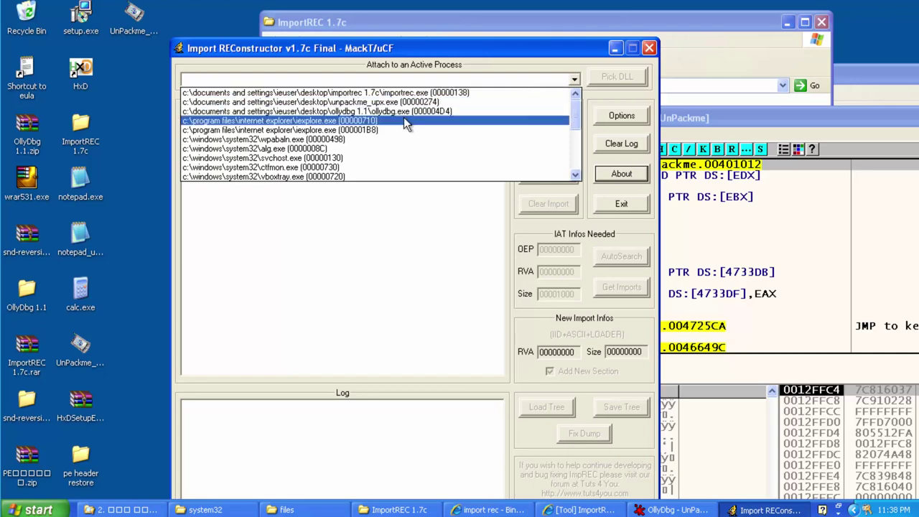
scroll(344, 151, down, 5)
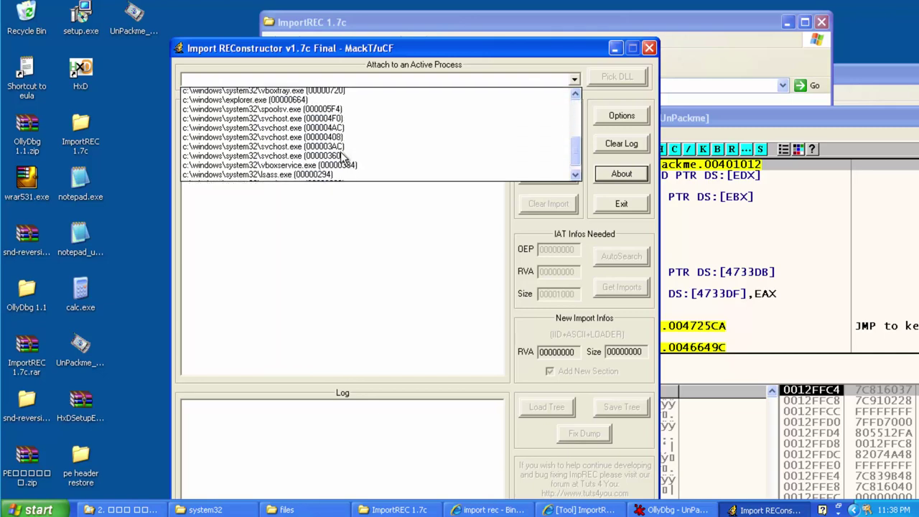
scroll(344, 157, up, 6)
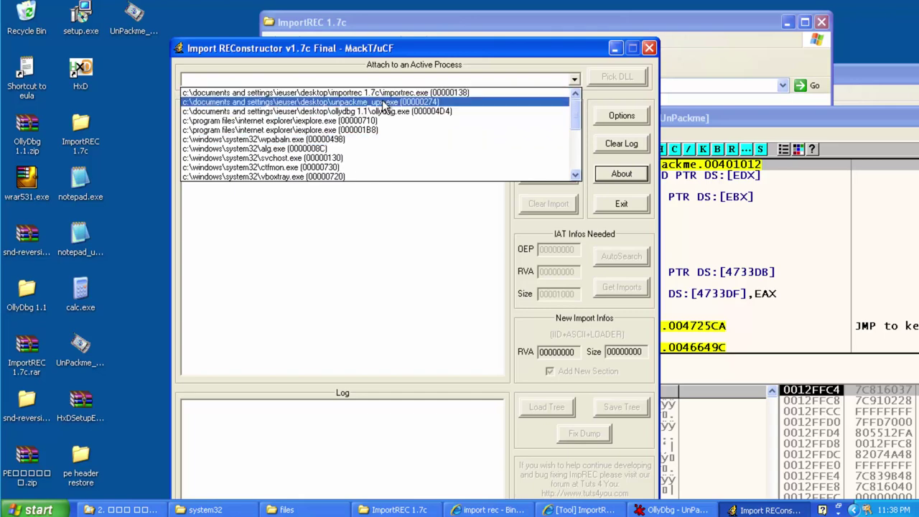
click(370, 103)
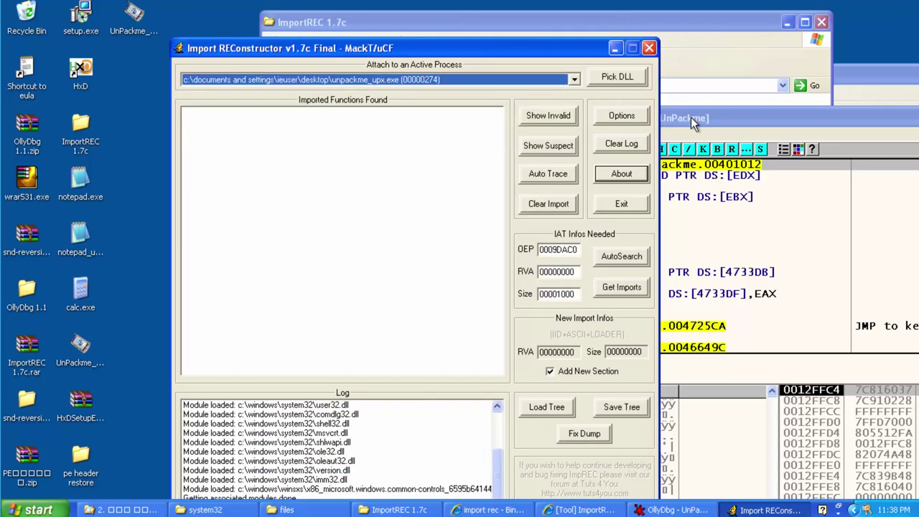
Step: Point out the debugged program in OllyDbg, return to ImportREC and show invalid imports
click(694, 119)
click(410, 53)
click(560, 120)
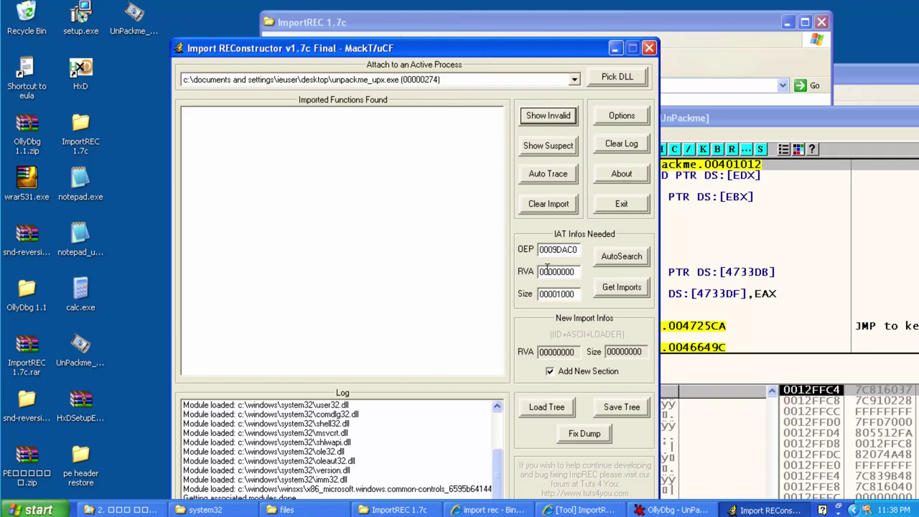
Step: Compare the OEP value in ImportREC with the entry point address 00401000 in OllyDbg
drag(555, 252, 579, 250)
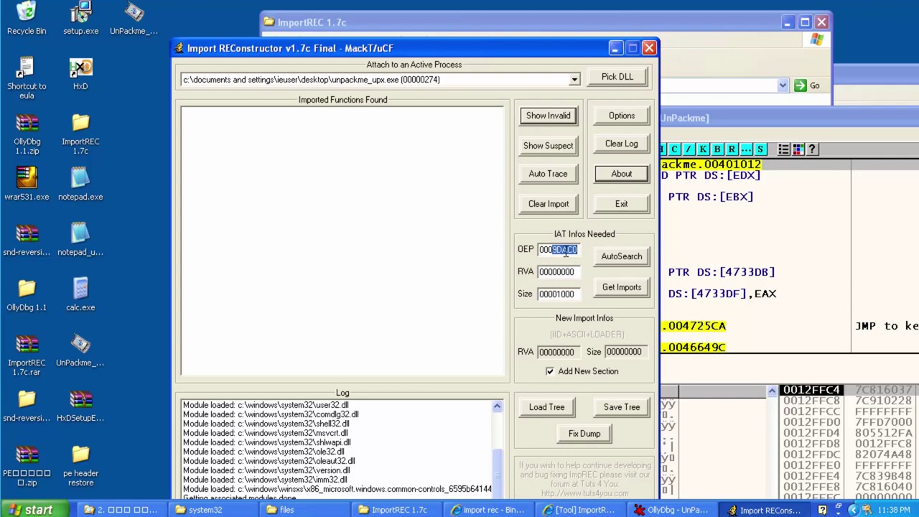
click(673, 220)
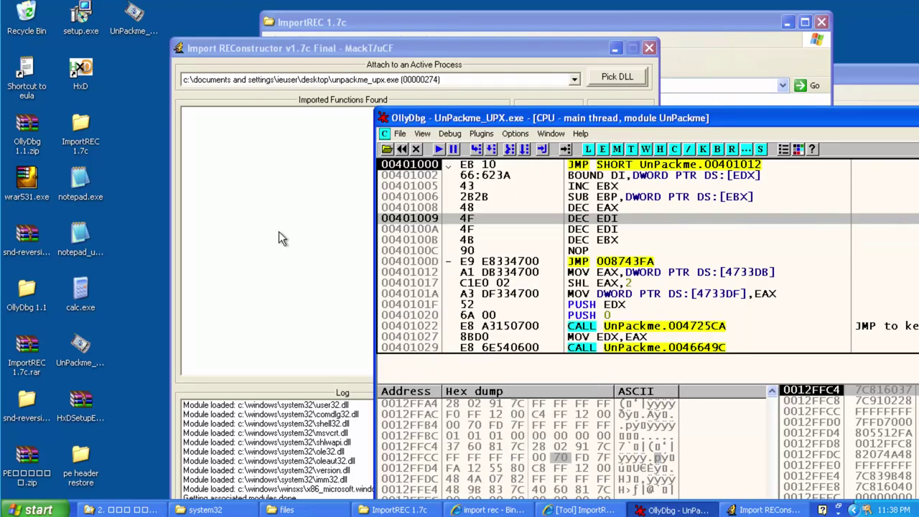
click(282, 239)
click(701, 196)
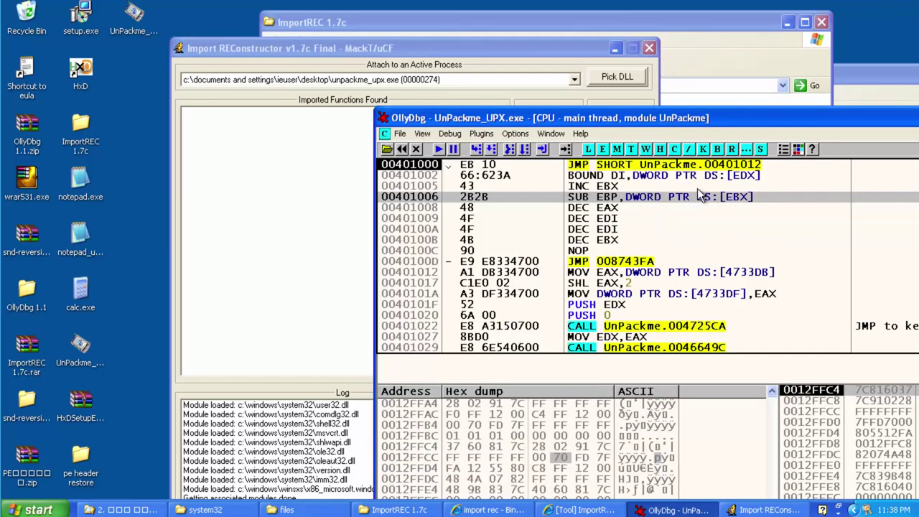
click(527, 168)
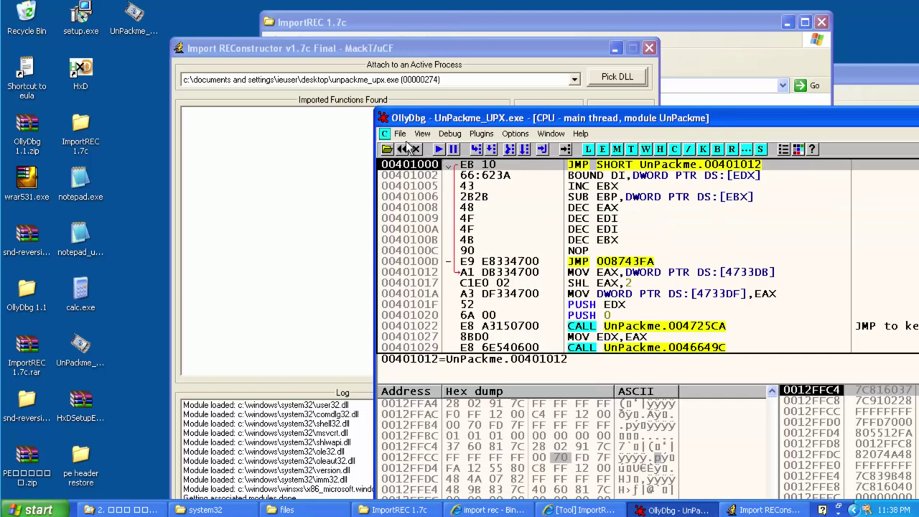
click(368, 225)
Step: Set ImportREC's OEP to 00001000, run the automatic IAT search and dismiss its message
drag(555, 249, 616, 247)
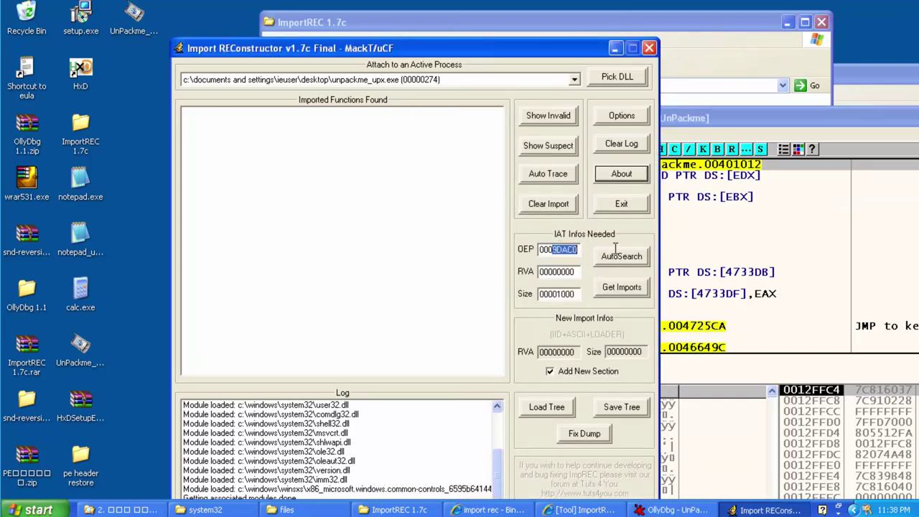
text(1000)
double_click(552, 256)
click(571, 250)
click(627, 258)
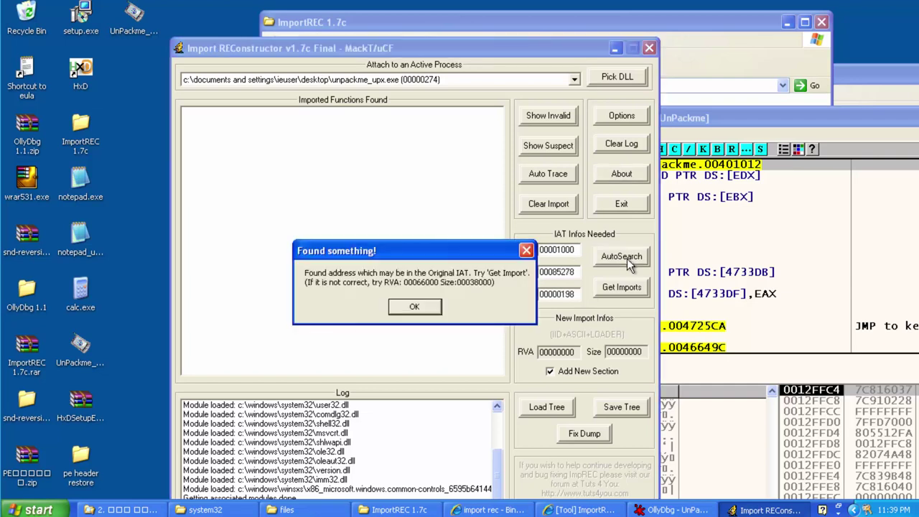
click(417, 308)
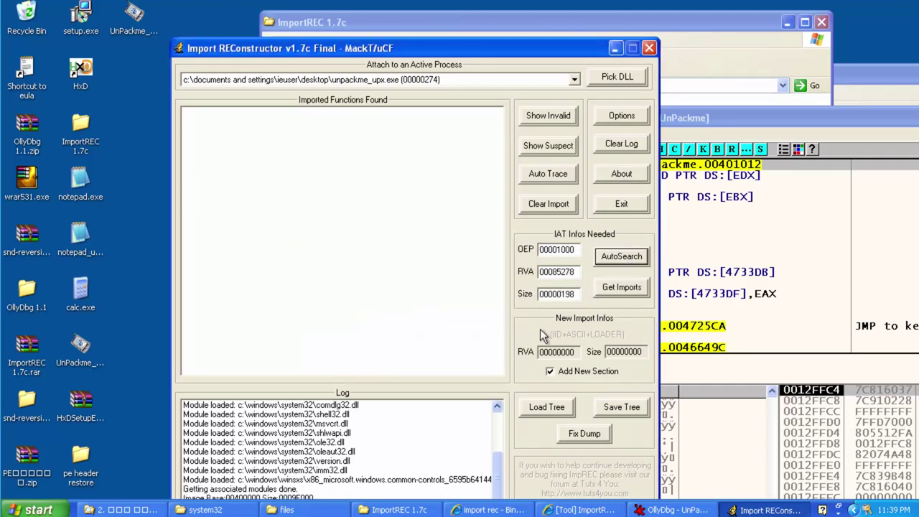
Step: Move the ImportREC window slightly up, set the IAT size to 00001000 and get the imports
drag(333, 53, 333, 38)
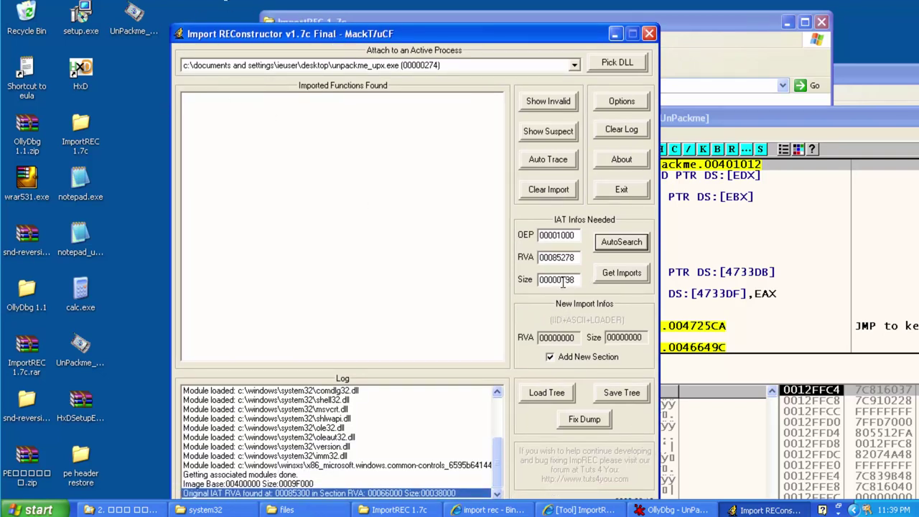
key(Tab)
drag(560, 279, 586, 274)
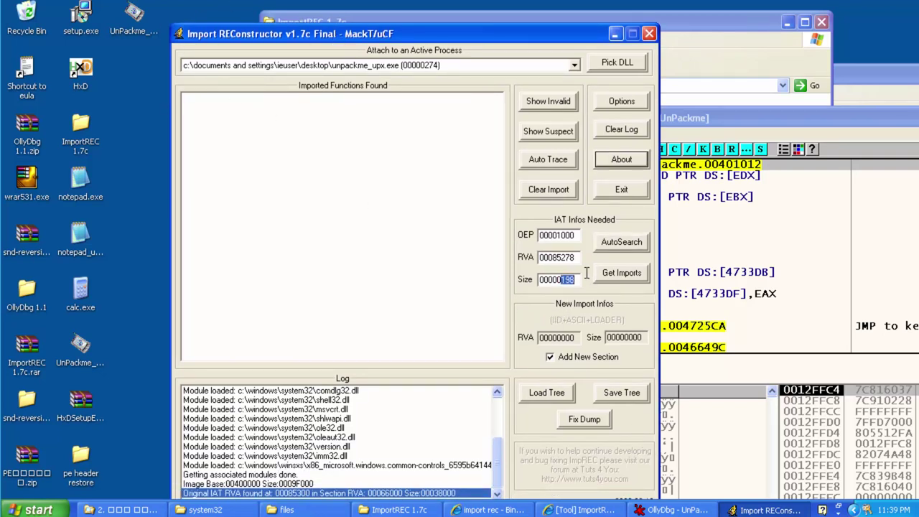
click(558, 280)
key(BackSpace)
key(BackSpace)
key(BackSpace)
key(BackSpace)
text(10)
click(631, 276)
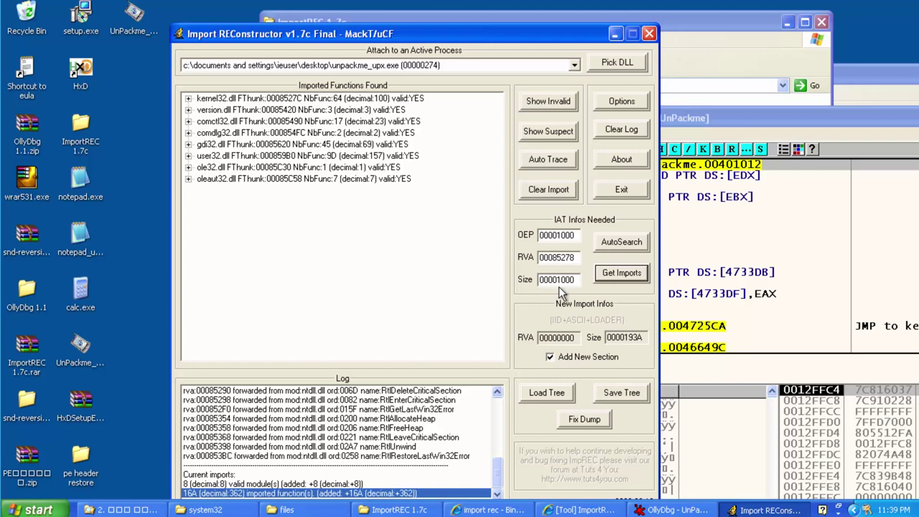
Step: Point out the IAT size of 00001000 and retrieve the imports once more
drag(556, 282, 576, 281)
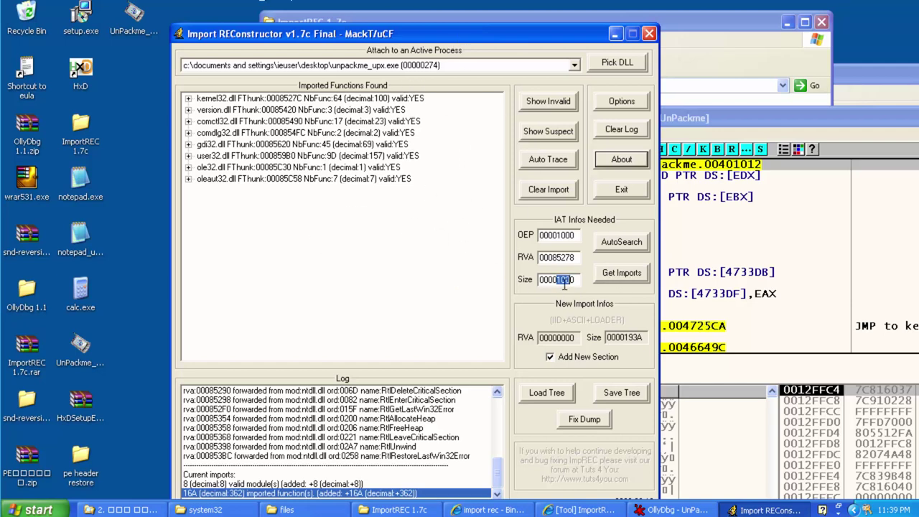
drag(563, 282, 587, 285)
click(562, 280)
drag(556, 281, 573, 282)
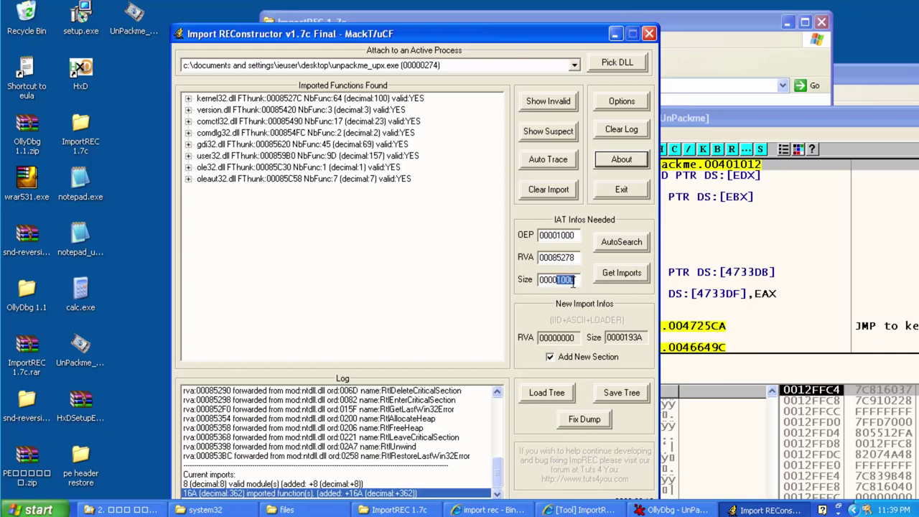
click(619, 278)
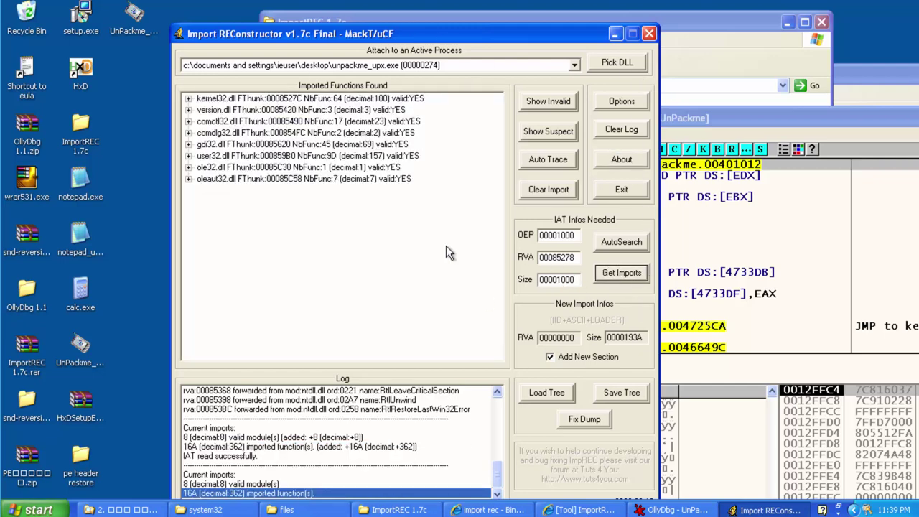
Step: Select all imported modules from kernel32.dll to oleaut32.dll and fix the dump file UnPackme_UPX_dump.exe on the desktop
click(446, 222)
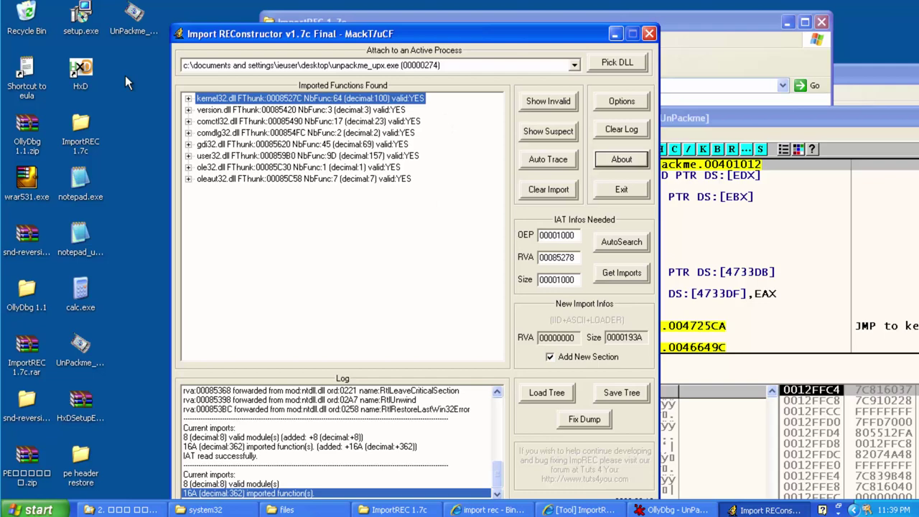
shift+click(240, 181)
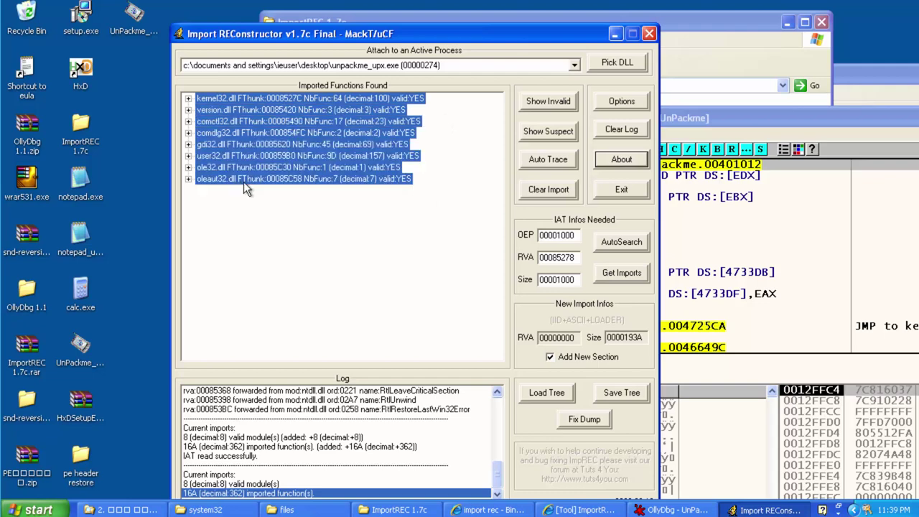
click(597, 422)
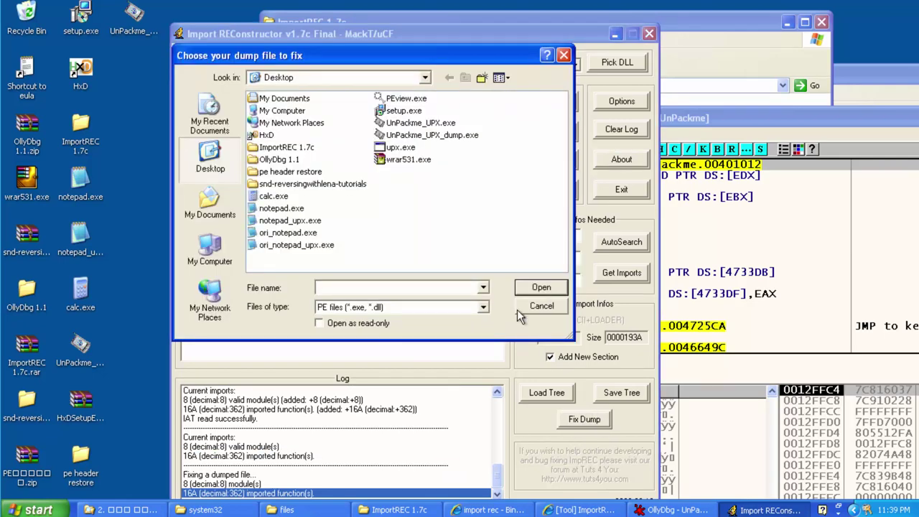
click(431, 135)
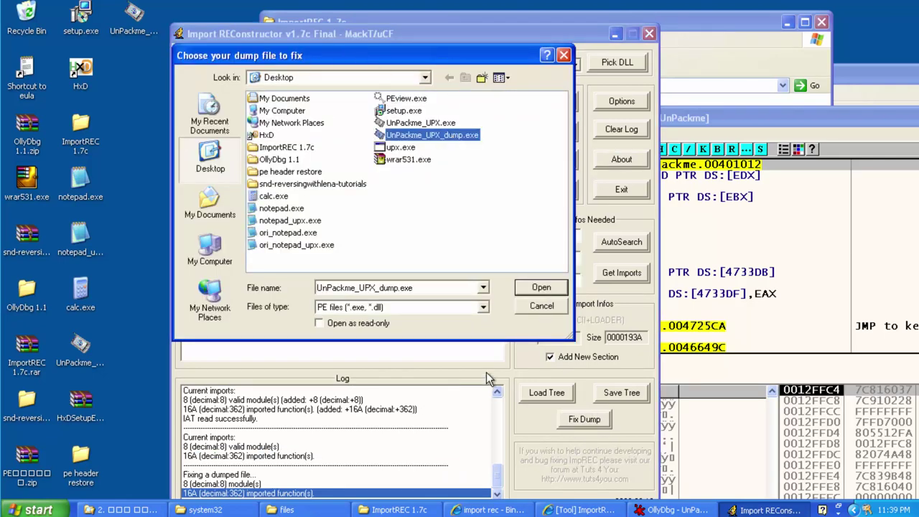
click(544, 288)
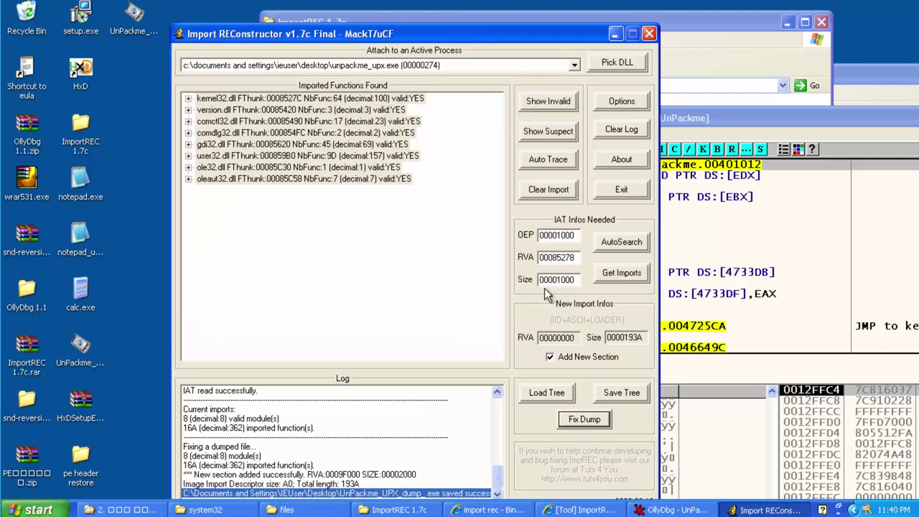
Step: Point out UnPackme_UPX_dump_.exe on the desktop and move the ImportREC window away from the desktop icons
click(152, 88)
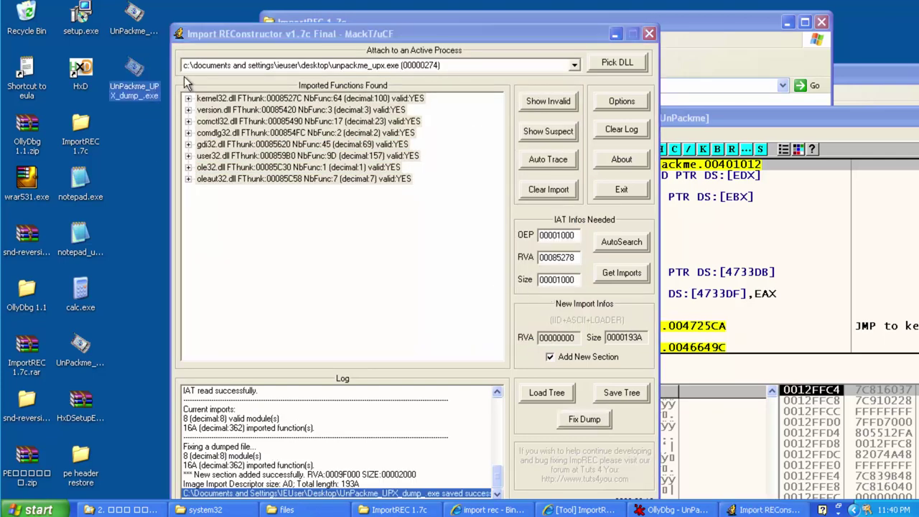
drag(215, 38, 372, 34)
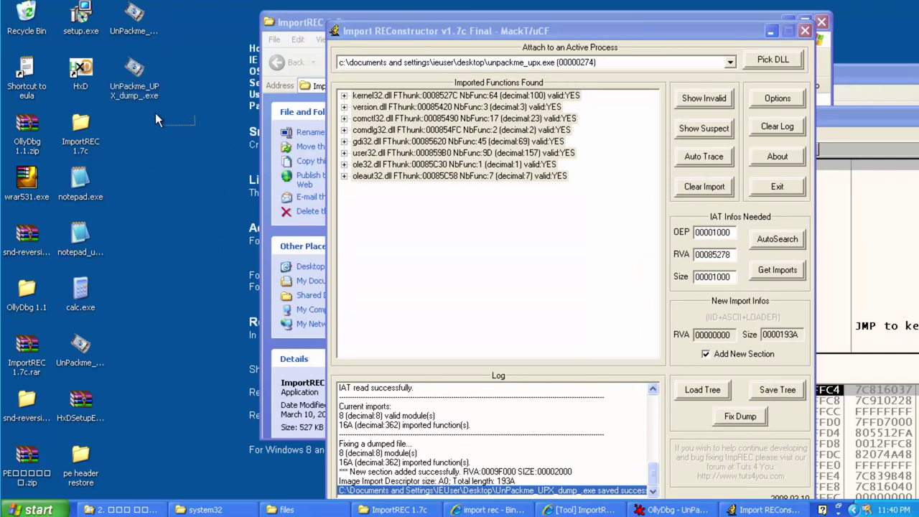
drag(155, 113, 194, 185)
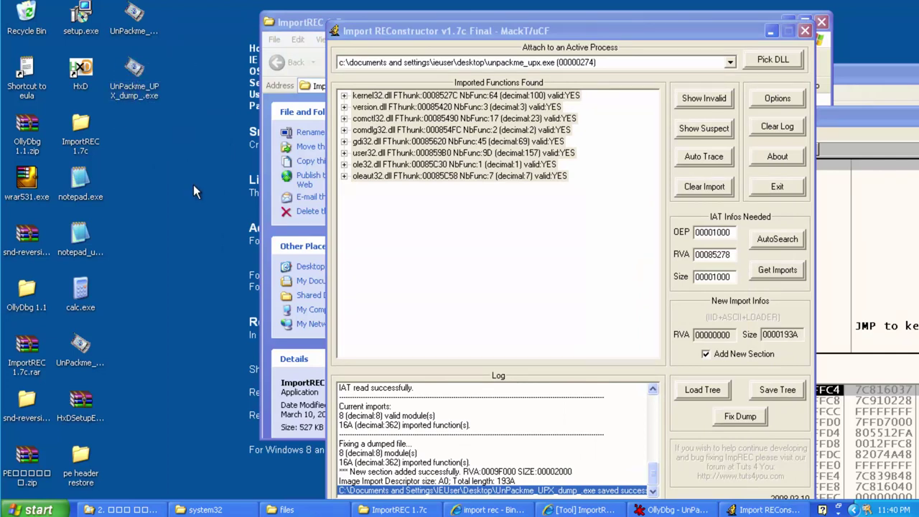
Step: Run UnPackme_UPX_dump.exe and the fixed UnPackme_UPX_dump_.exe to compare how they start, closing each one
click(149, 95)
drag(134, 93, 129, 13)
double_click(140, 41)
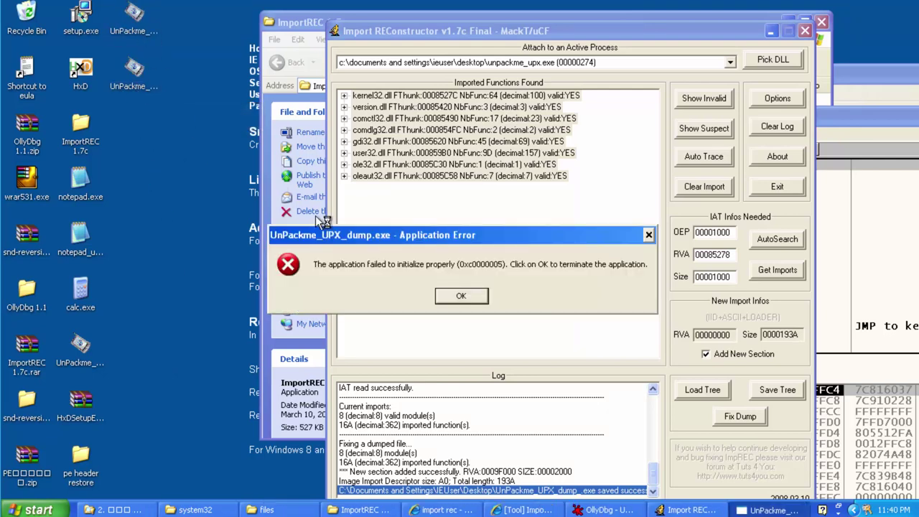
click(462, 297)
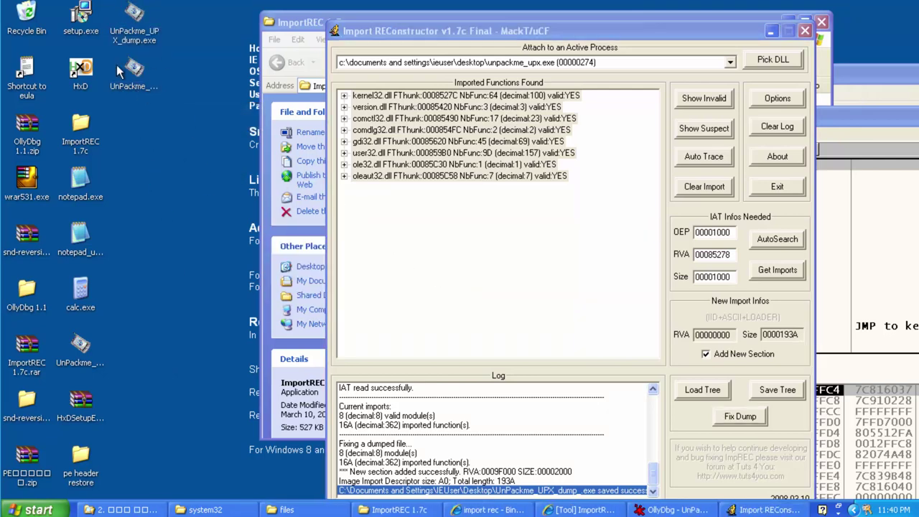
click(134, 90)
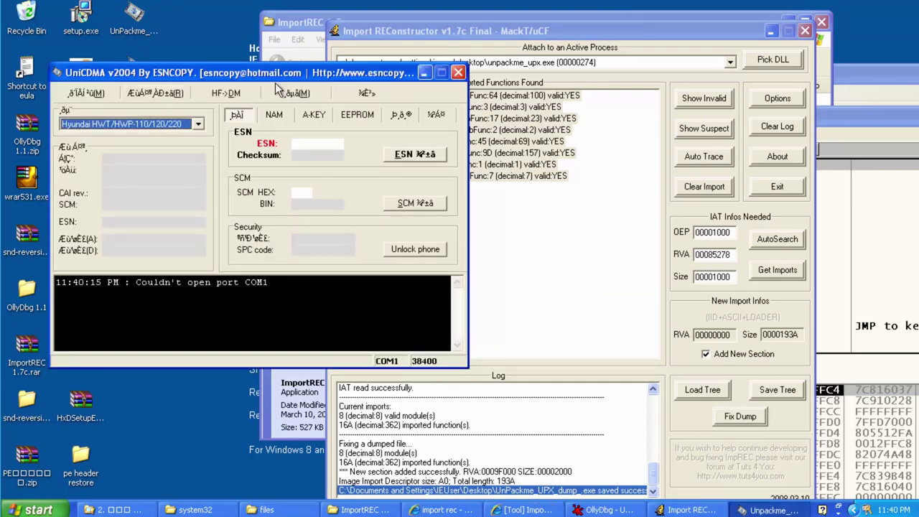
click(461, 73)
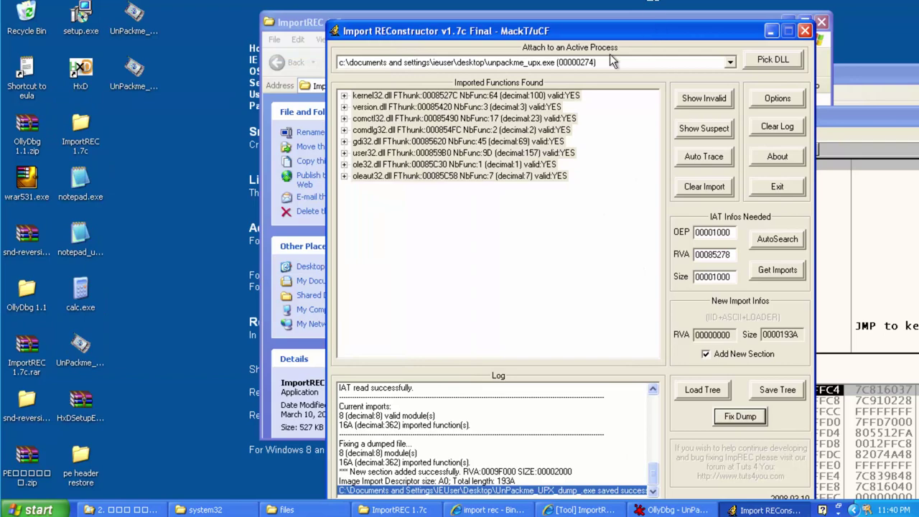
Step: Rearrange the OllyDbg and ImportREC windows so the code, the import list and the desktop dump files are all in view
drag(712, 28, 569, 91)
drag(760, 118, 641, 53)
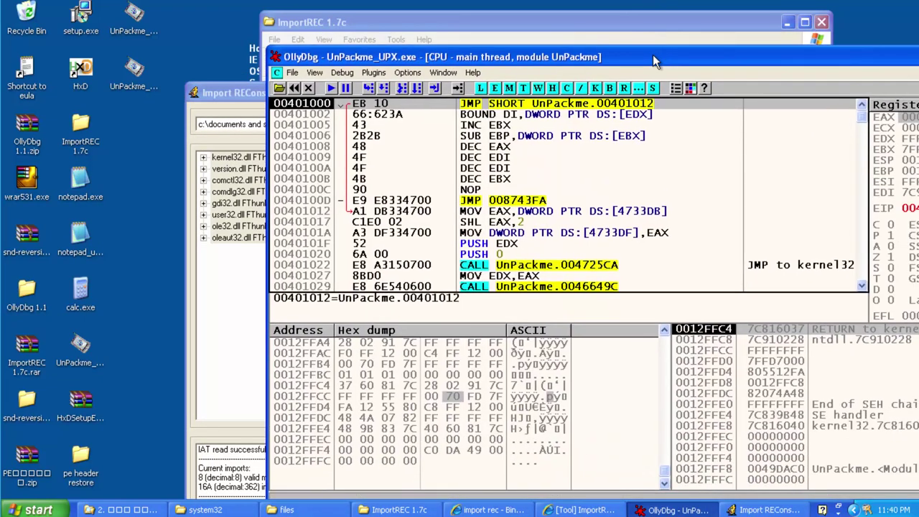
drag(236, 98, 121, 225)
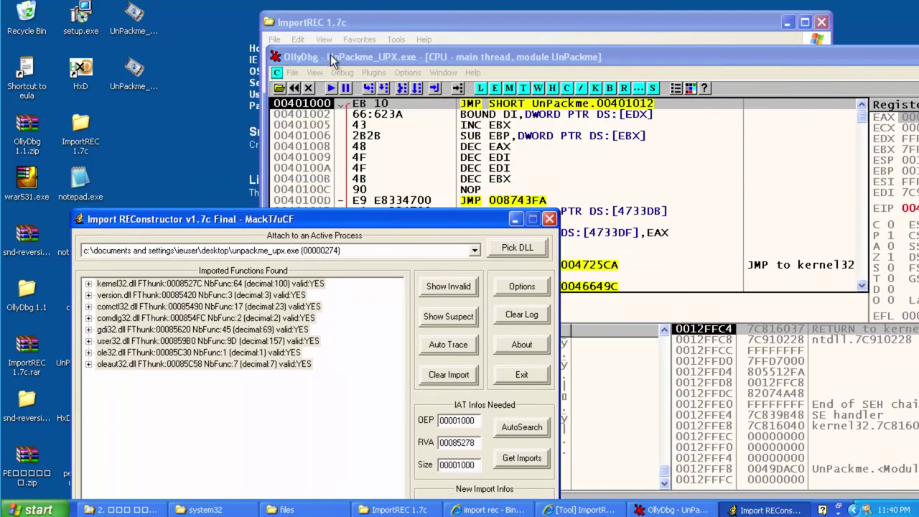
drag(332, 57, 306, 25)
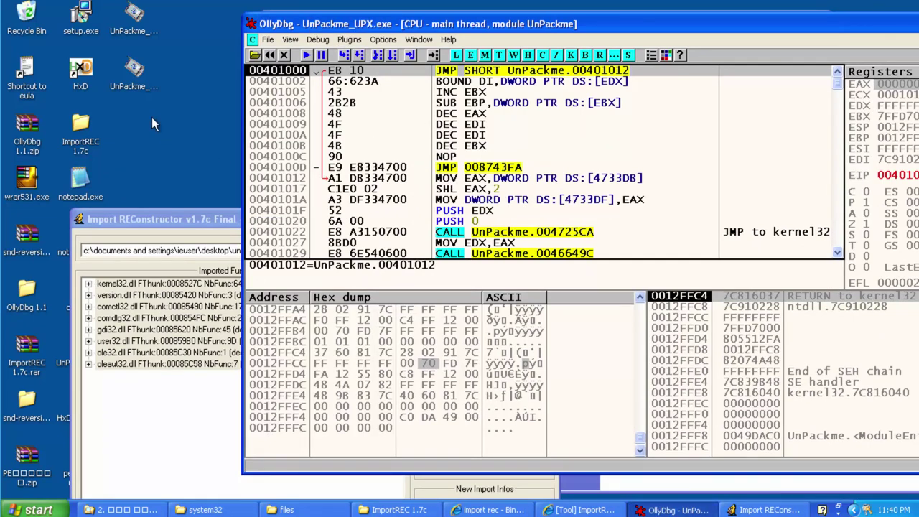
Step: Point out the entry point code at 00401000 in OllyDbg and both dump files on the desktop
click(450, 92)
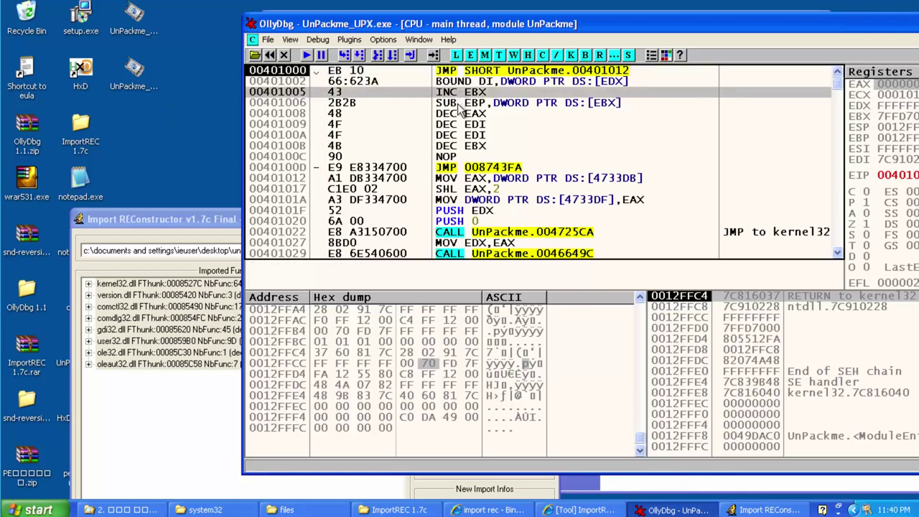
click(333, 75)
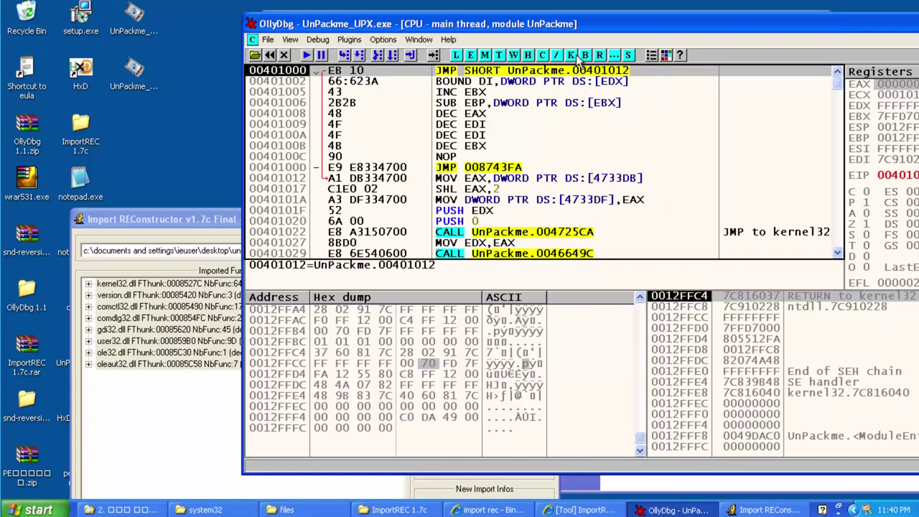
click(134, 69)
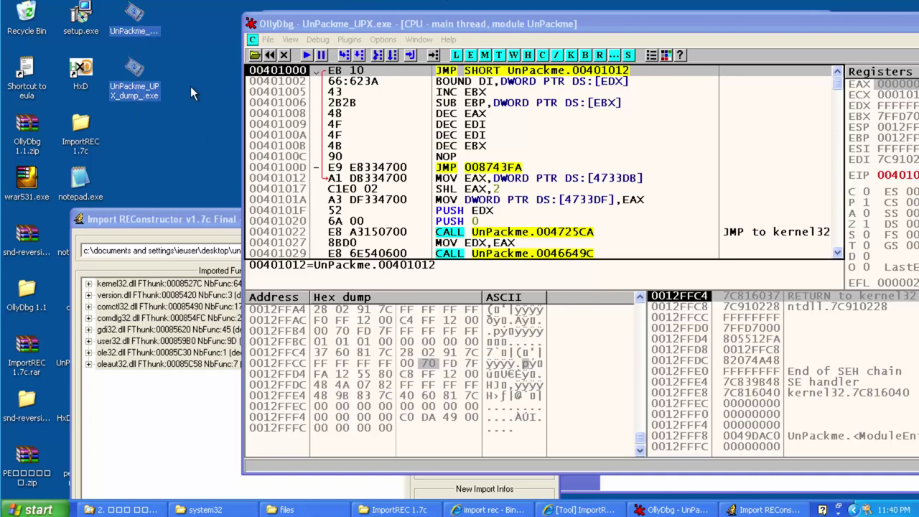
click(192, 87)
Step: Point out UnPackme_UPX_dump.exe, return to ImportREC and highlight all imported modules from kernel32.dll to oleaut32.dll
click(195, 224)
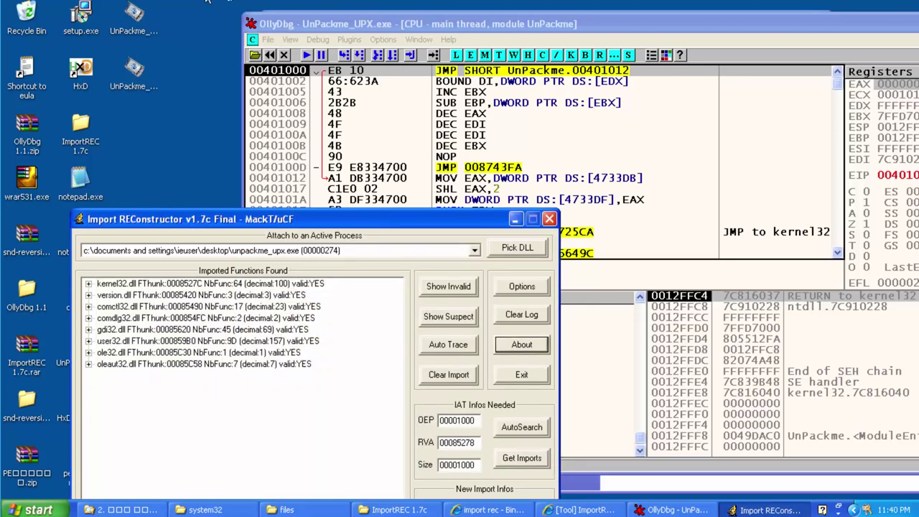
click(149, 27)
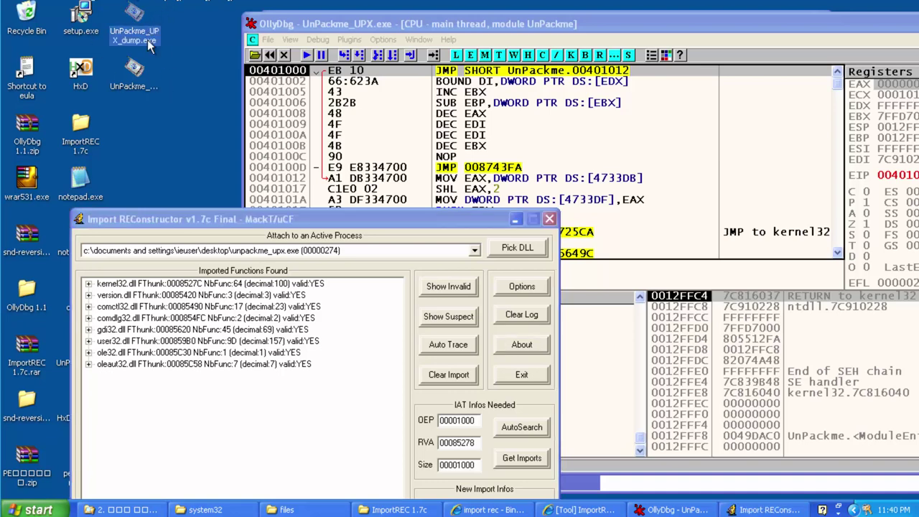
click(377, 218)
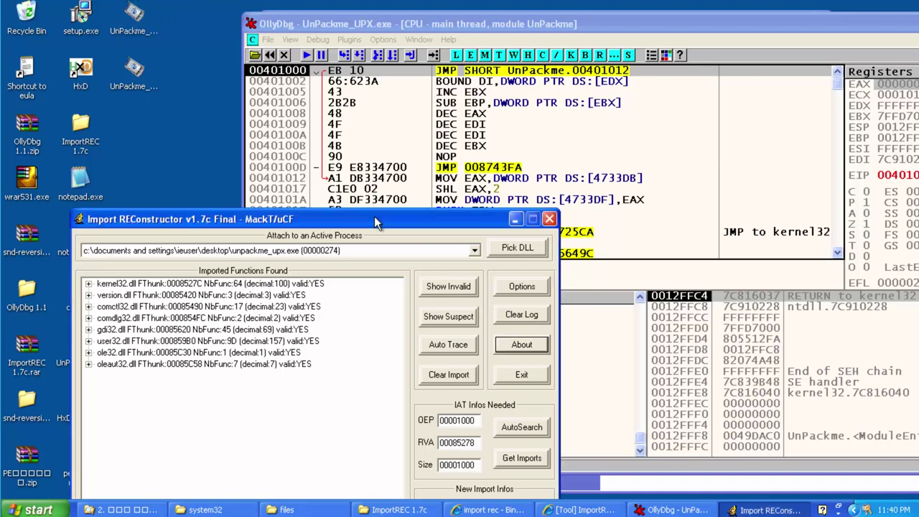
click(239, 285)
shift+click(244, 364)
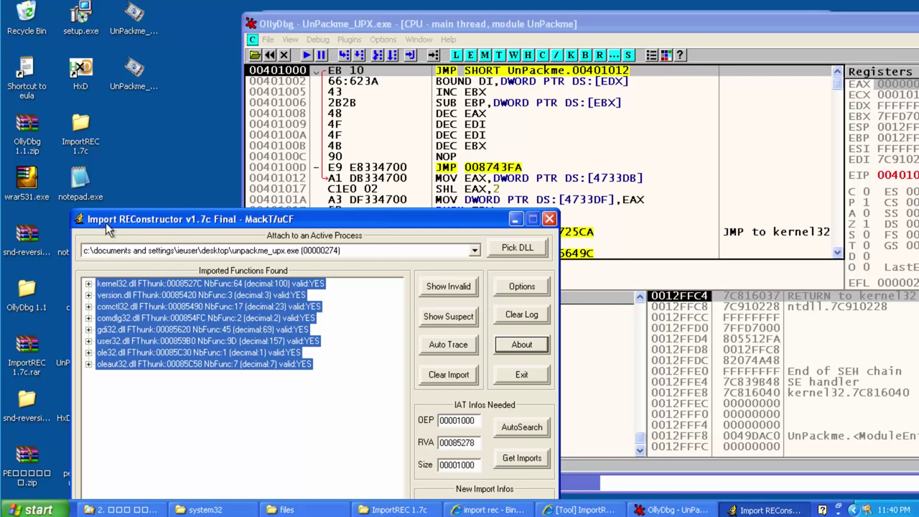
Step: Move the ImportREC window clear of the desktop icons and point out UnPackme_UPX_dump.exe and the fixed UnPackme_UPX_dump_.exe
drag(141, 224, 243, 161)
click(142, 94)
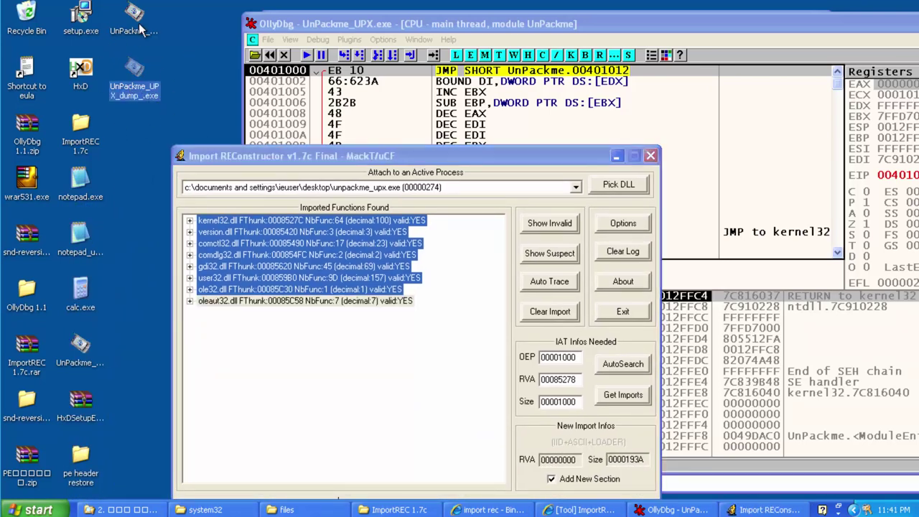
drag(134, 72, 143, 33)
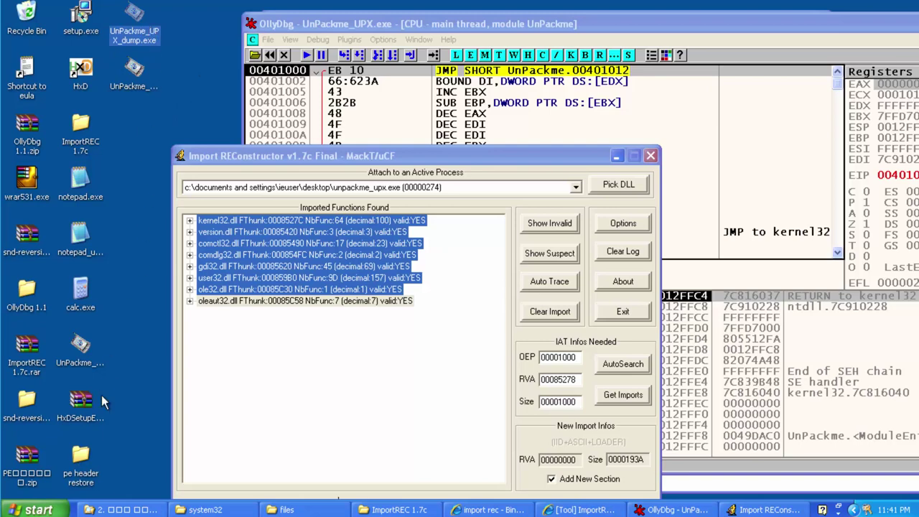
drag(135, 15, 144, 93)
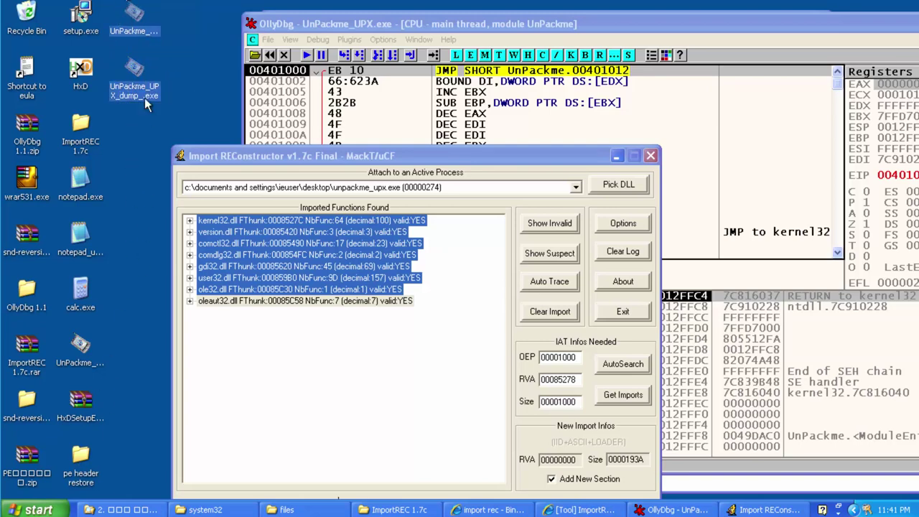
Step: Return to ImportREC, clear the highlight on the imported modules and reposition the window so its full log is in view
click(401, 331)
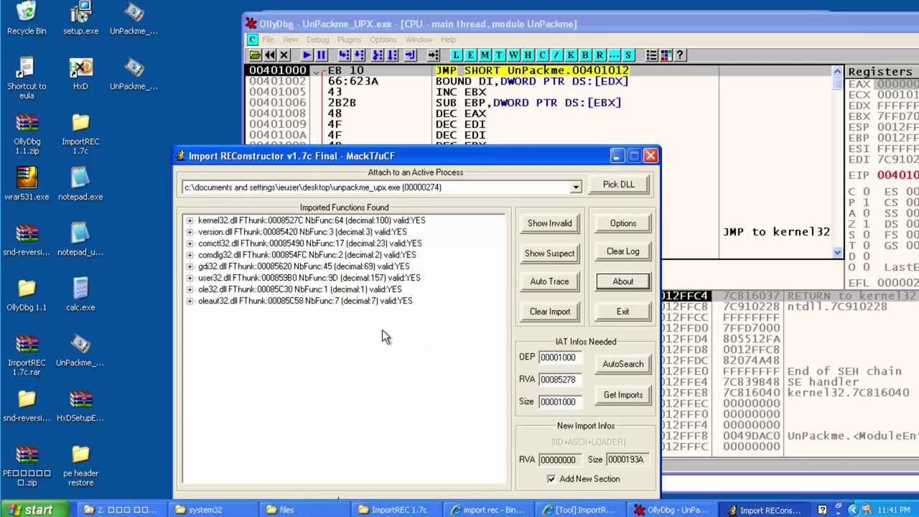
drag(452, 167, 429, 62)
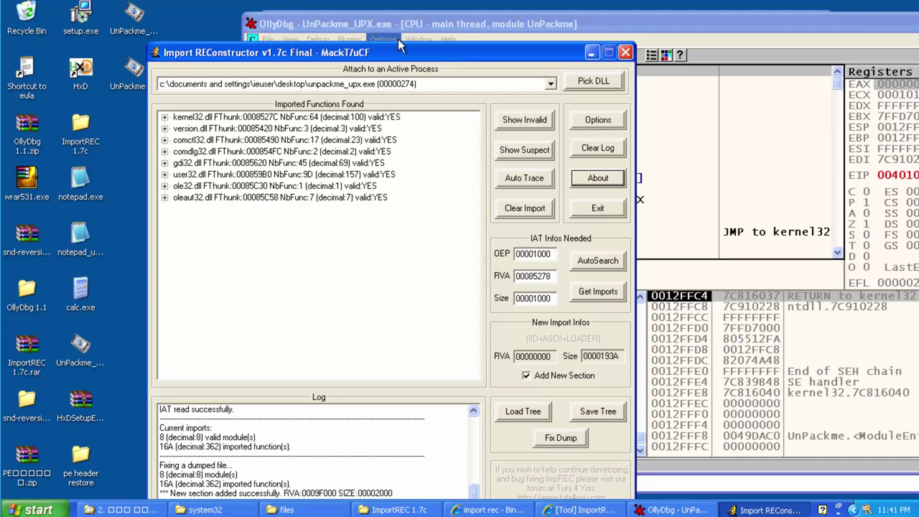
drag(402, 51, 356, 23)
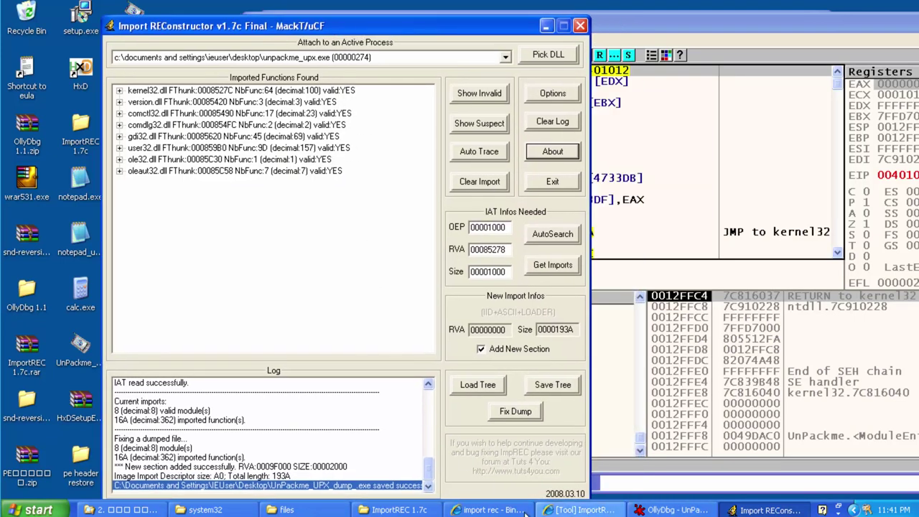
Step: Bring up the files folder, point out UnPackMe_FSG2.0.exe and UnPackMe_WinUpack0.39.exe, and return to ImportREC
click(291, 510)
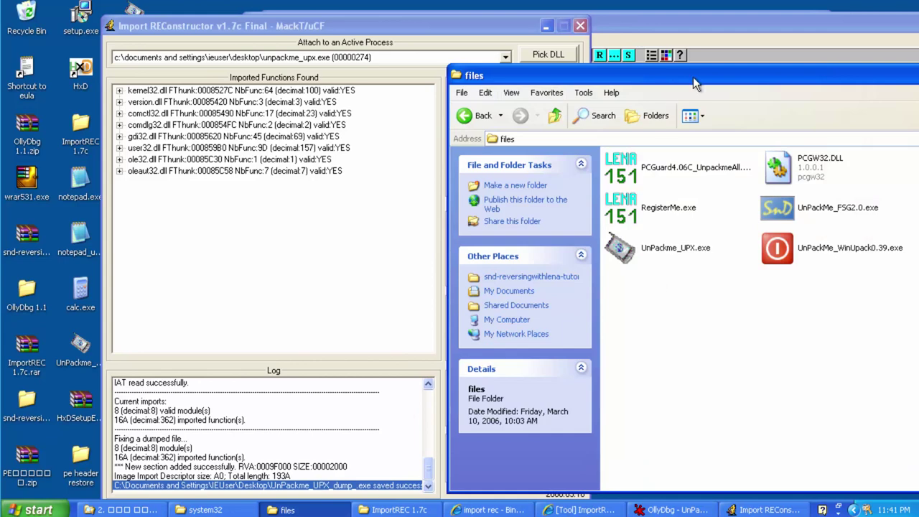
drag(697, 81, 471, 62)
drag(699, 296, 521, 168)
click(618, 190)
click(639, 235)
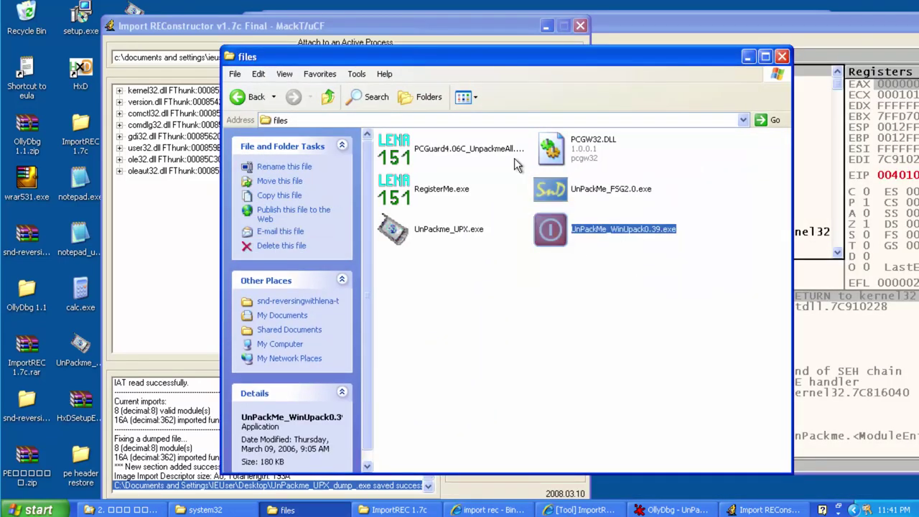
click(373, 29)
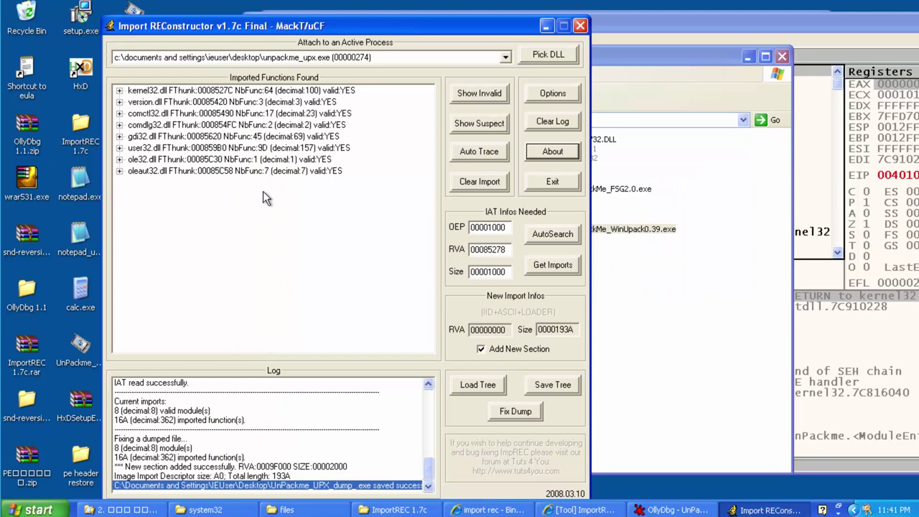